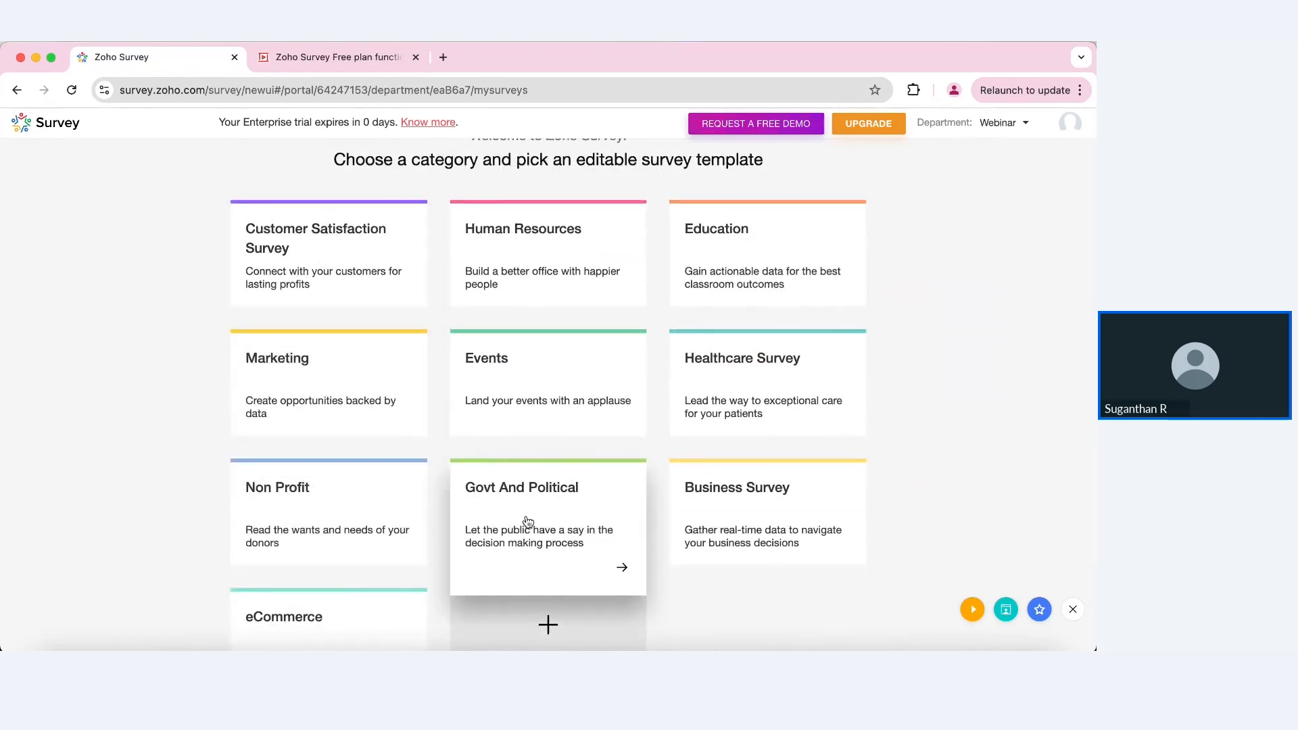
Step: Scroll down the template category grid to reach the Create Survey from Scratch card
{"action": "scroll", "coordinate": [797, 553], "scroll_direction": "down", "scroll_amount": 3}
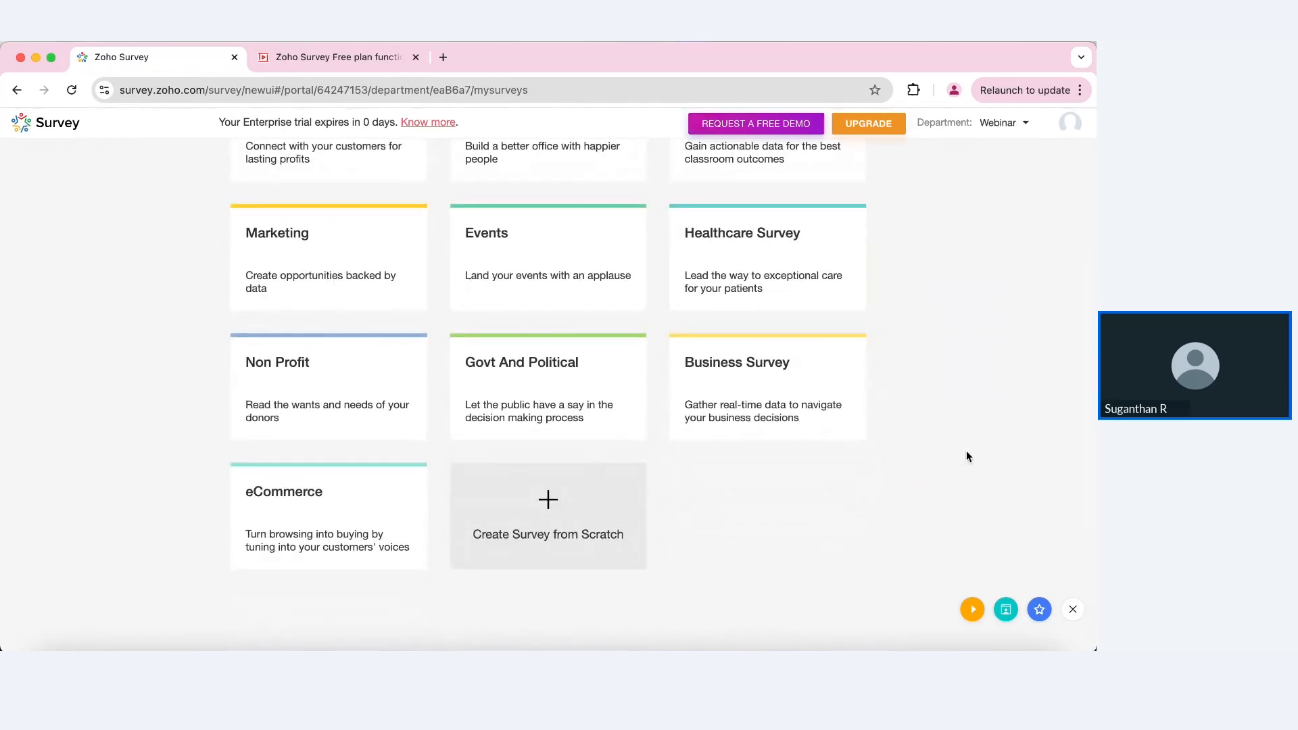
Step: Create a blank survey named CSAT in the Customer Satisfaction Survey category
{"action": "left_click", "coordinate": [583, 501]}
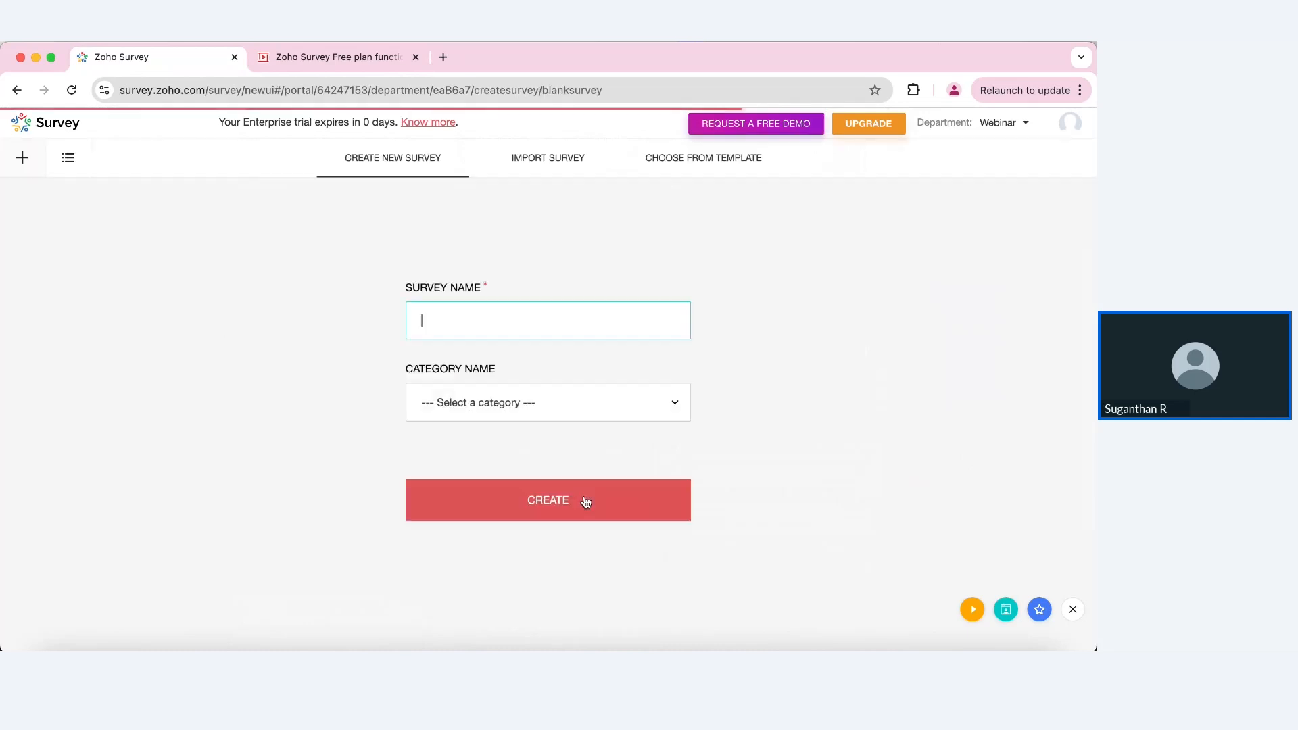
{"action": "type", "text": "CSAT"}
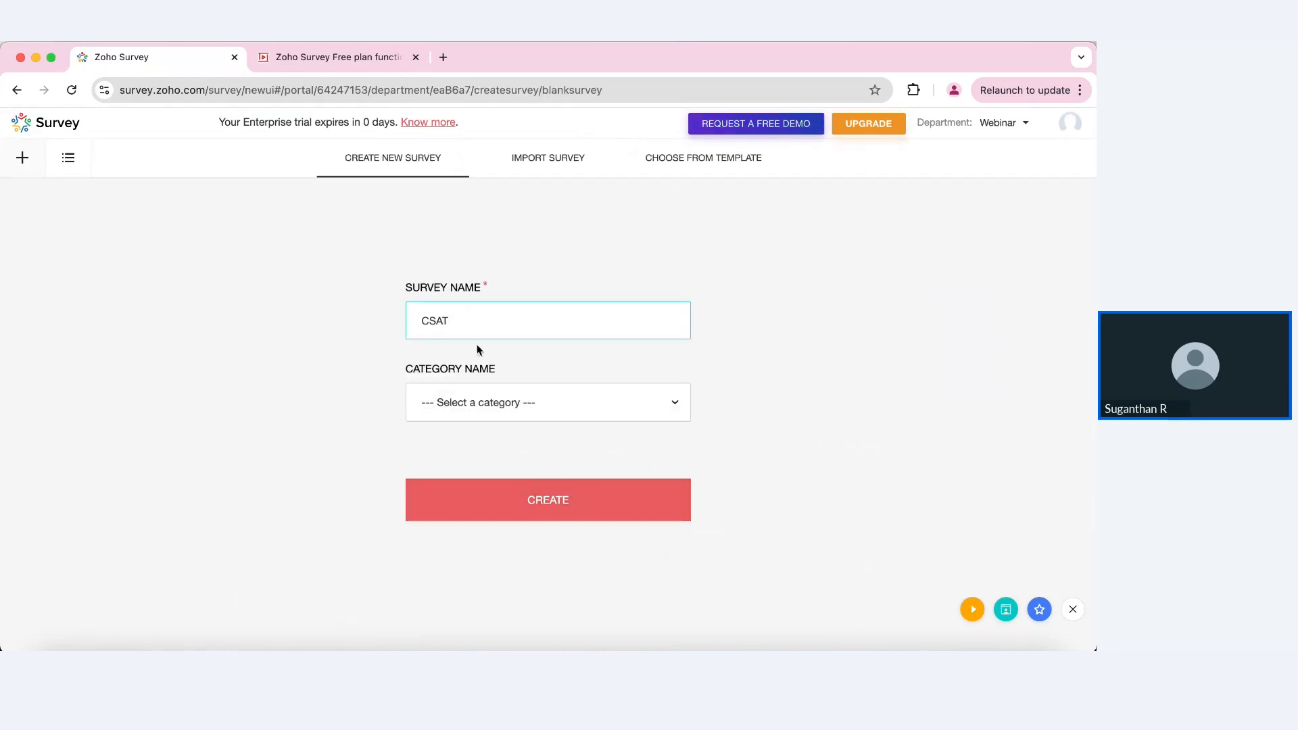
{"action": "left_click", "coordinate": [510, 423]}
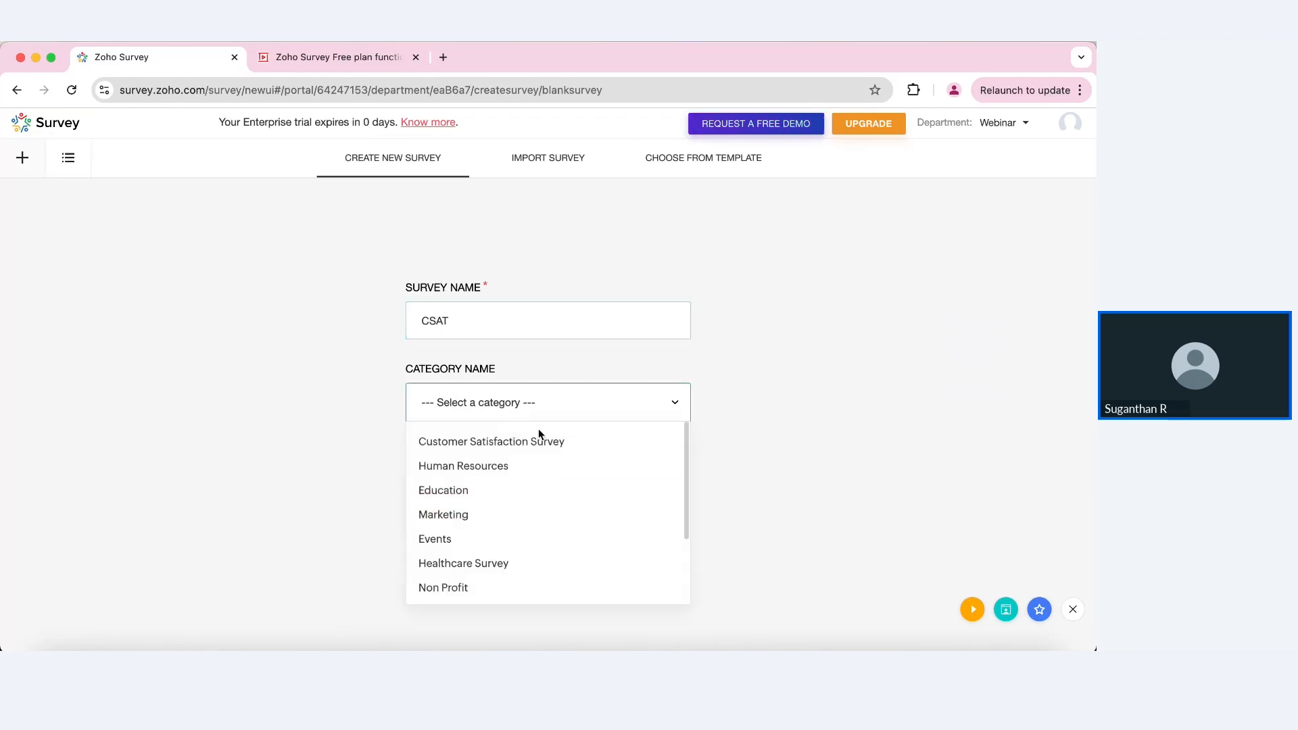
{"action": "left_click", "coordinate": [589, 449]}
{"action": "left_click", "coordinate": [560, 494]}
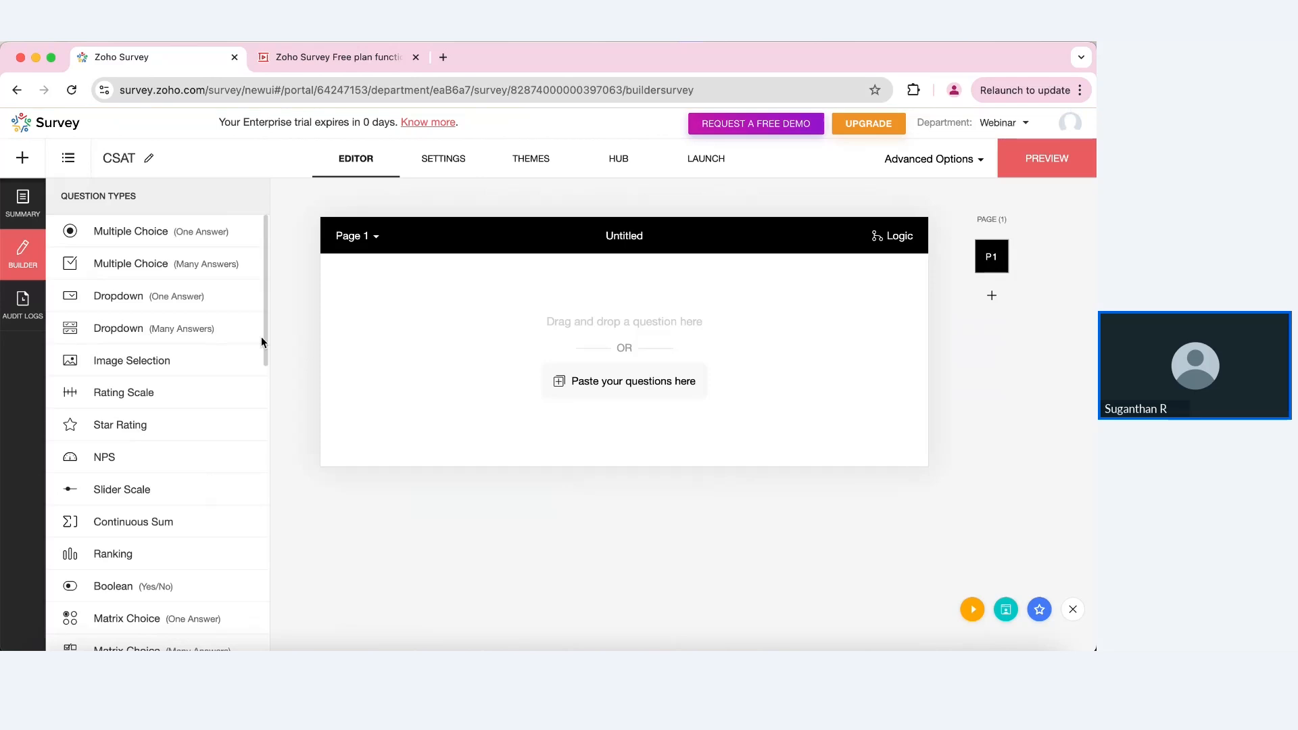
{"action": "left_click", "coordinate": [25, 159]}
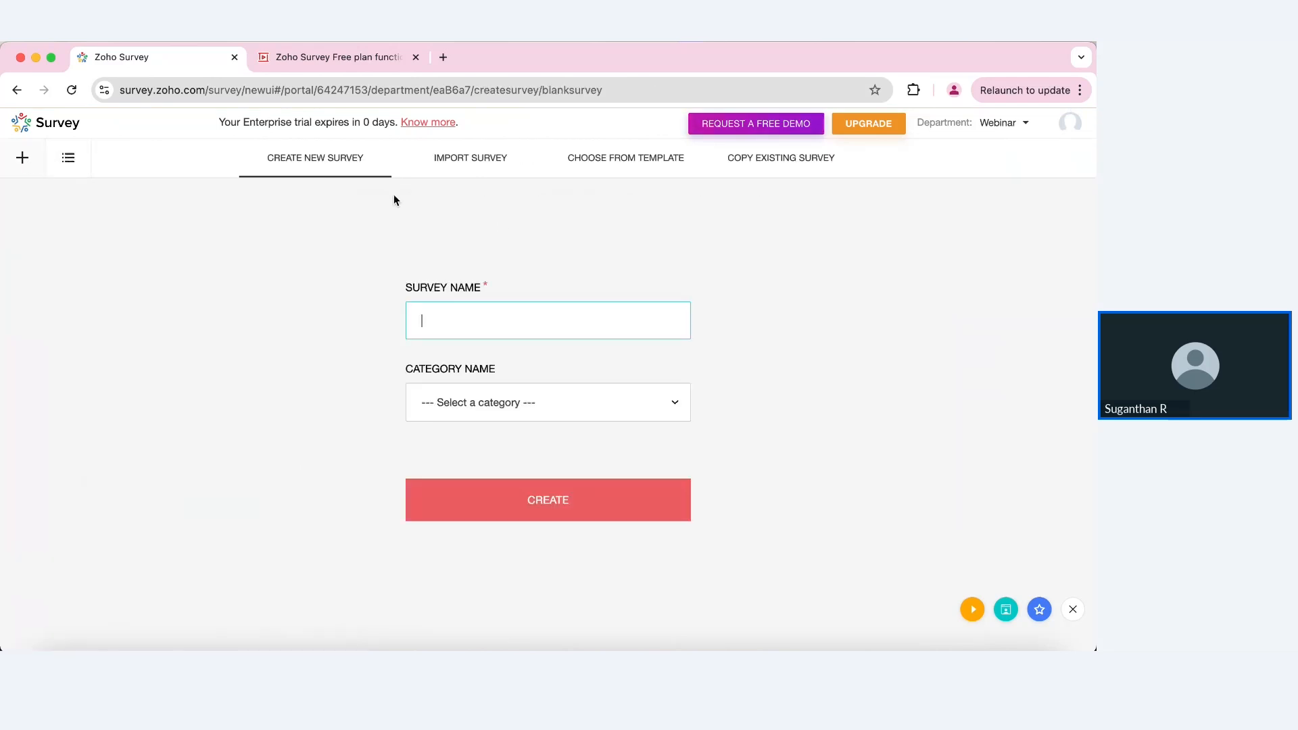
Step: Review the Import Survey formatting guide and the Quick Editor, ending on the Customer Satisfaction templates
{"action": "left_click", "coordinate": [480, 172]}
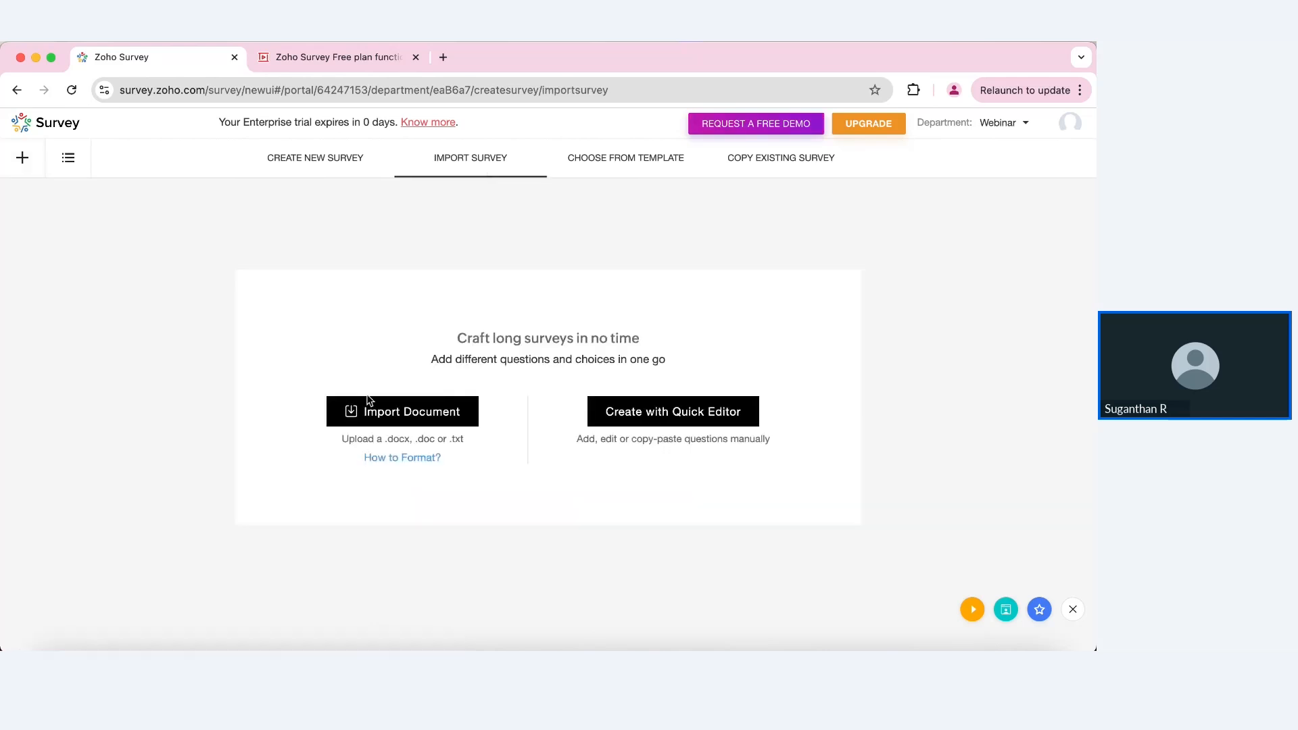
{"action": "left_click", "coordinate": [411, 458]}
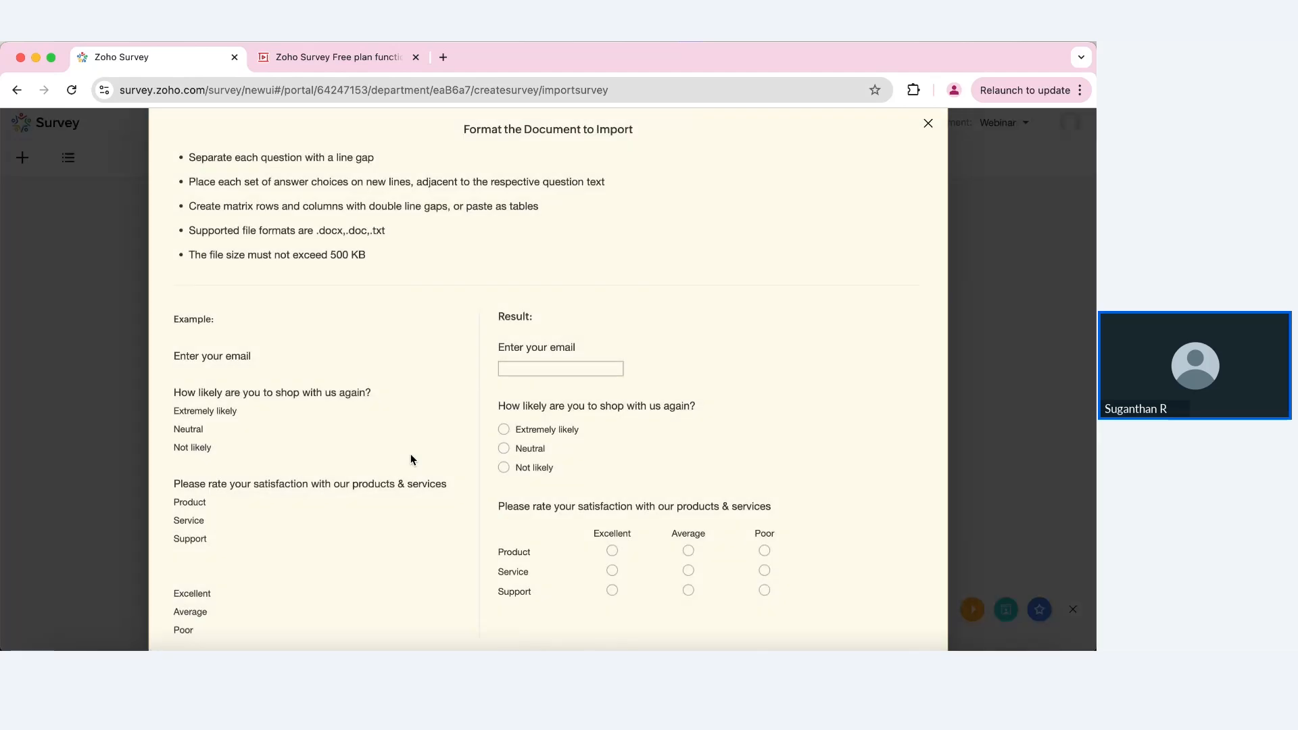
{"action": "scroll", "coordinate": [411, 456], "scroll_direction": "down", "scroll_amount": 1}
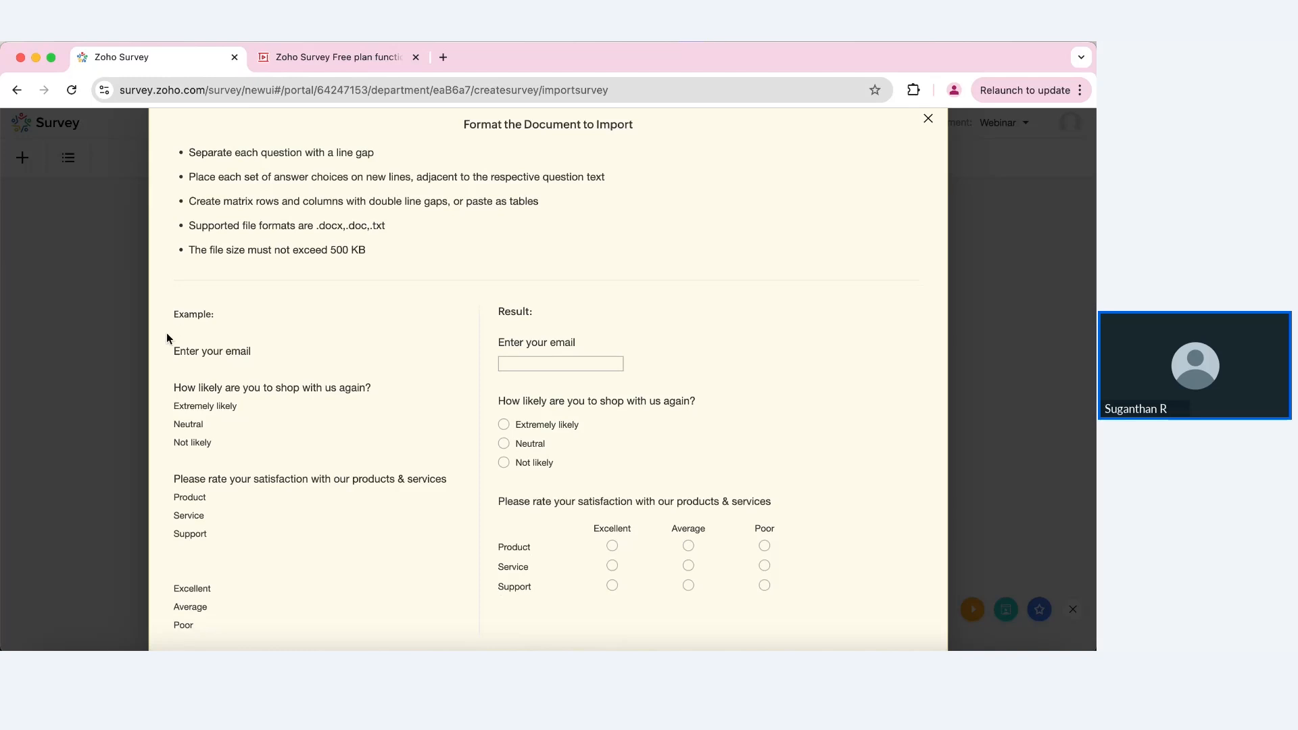
{"action": "left_click_drag", "start_coordinate": [161, 339], "coordinate": [245, 545]}
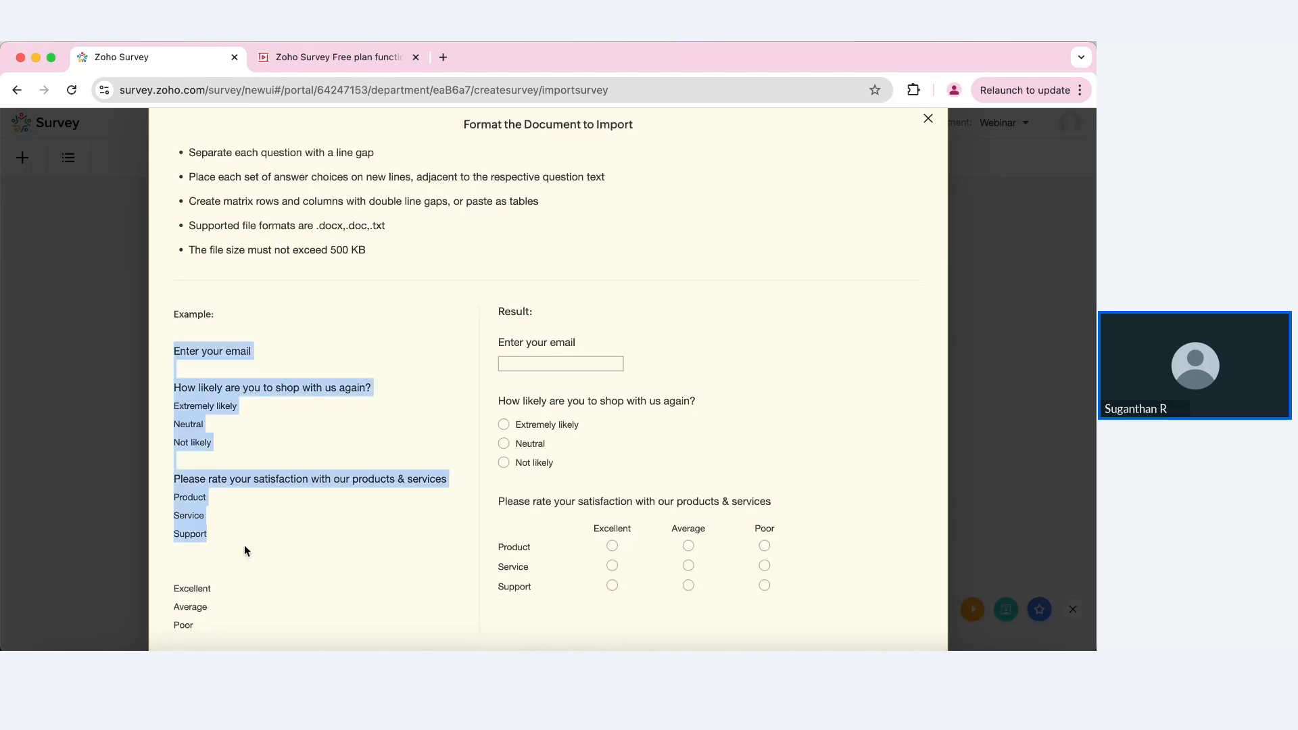
{"action": "left_click_drag", "start_coordinate": [484, 315], "coordinate": [610, 534]}
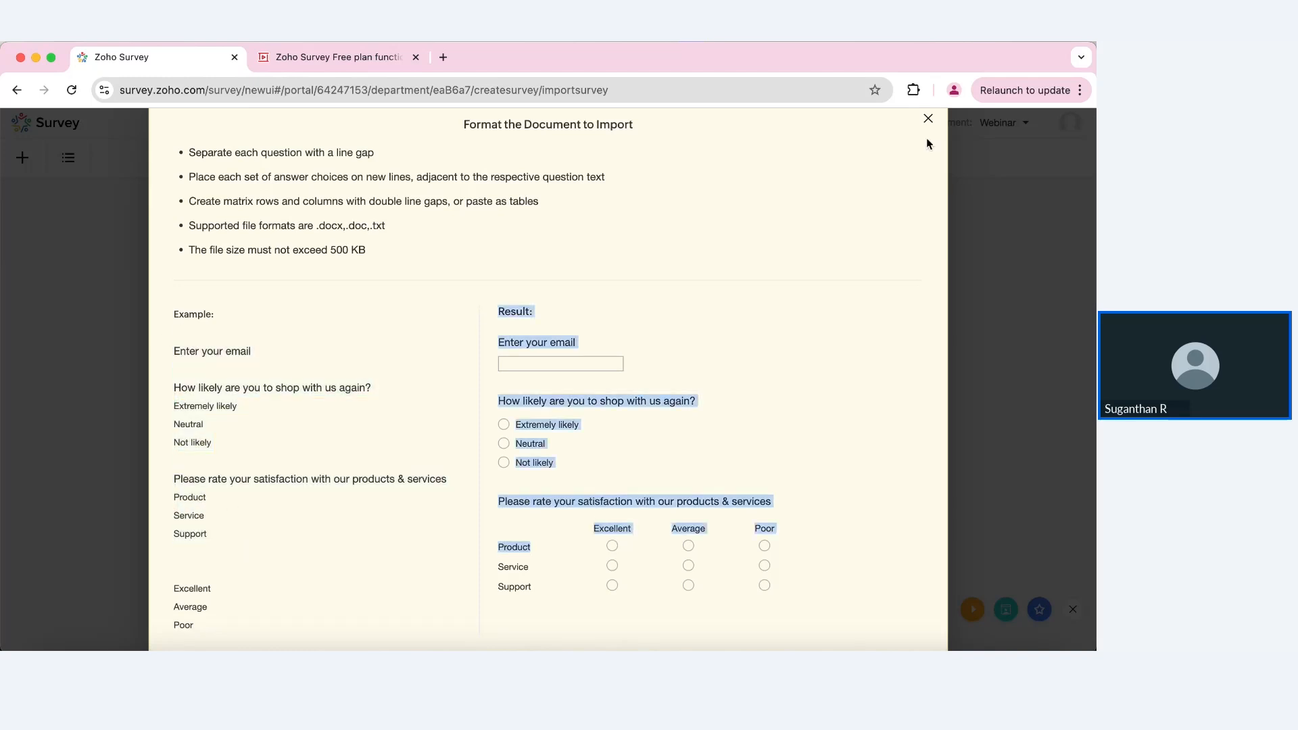
{"action": "left_click", "coordinate": [928, 119]}
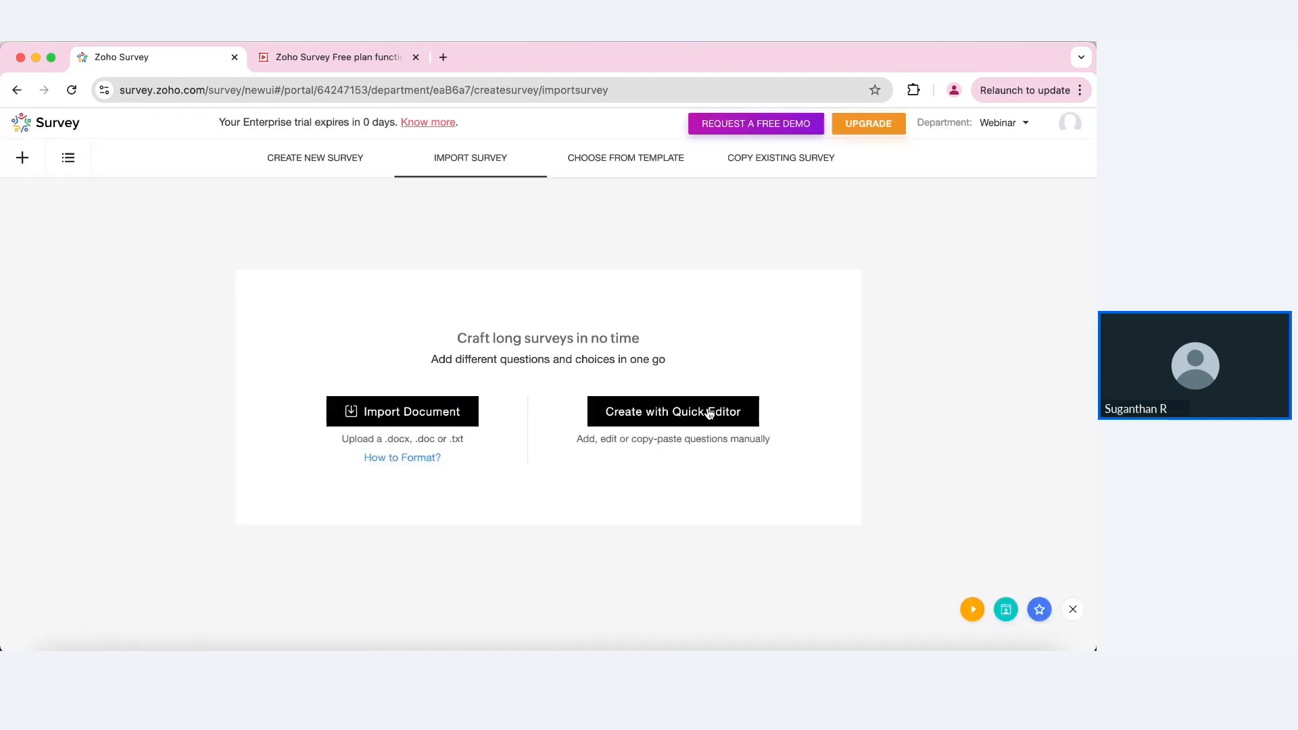
{"action": "left_click", "coordinate": [707, 413]}
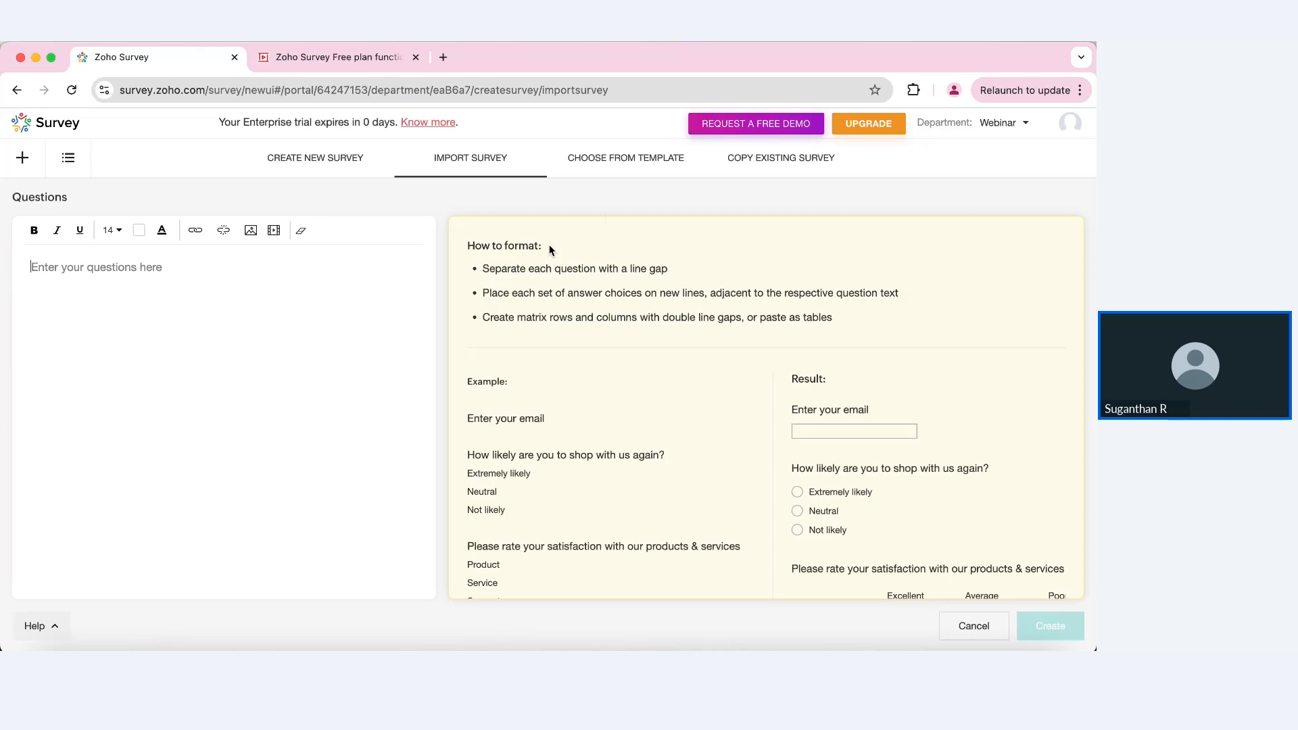
{"action": "left_click", "coordinate": [622, 173]}
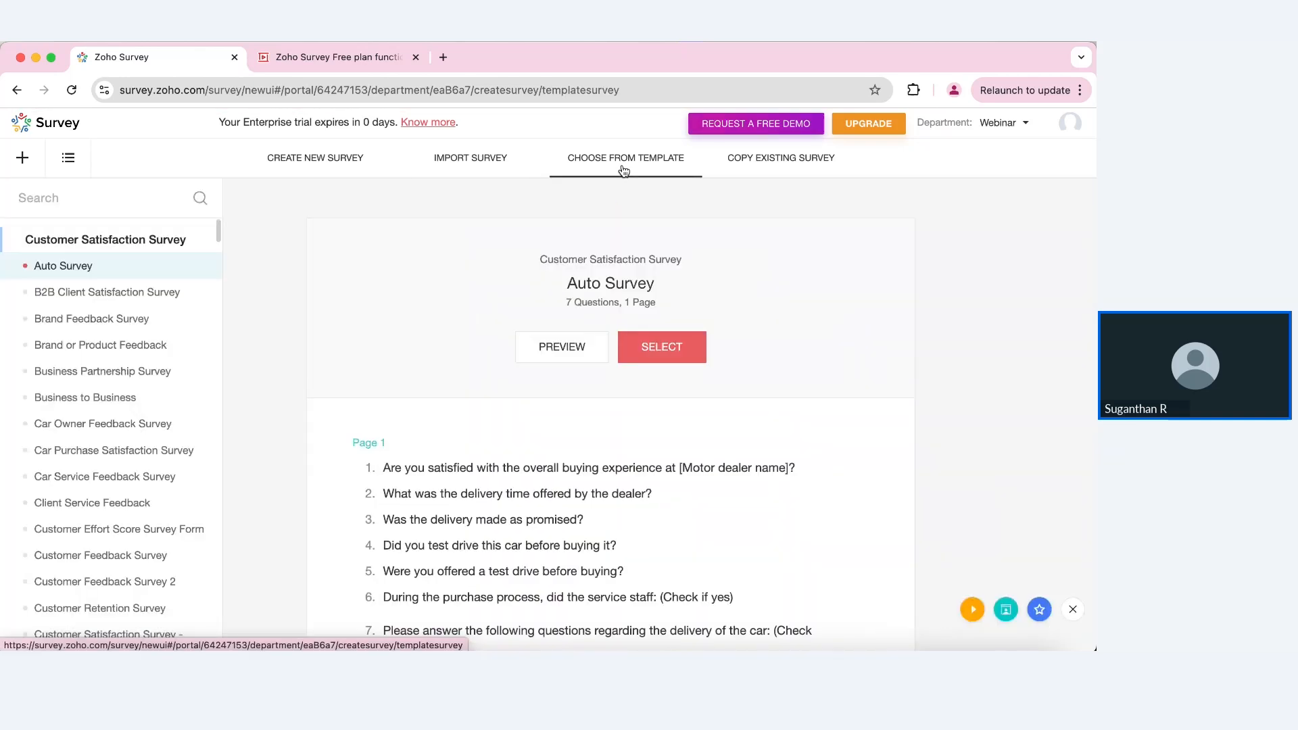
Step: Preview the New Product Feedback Survey template
{"action": "scroll", "coordinate": [55, 467], "scroll_direction": "down", "scroll_amount": 10}
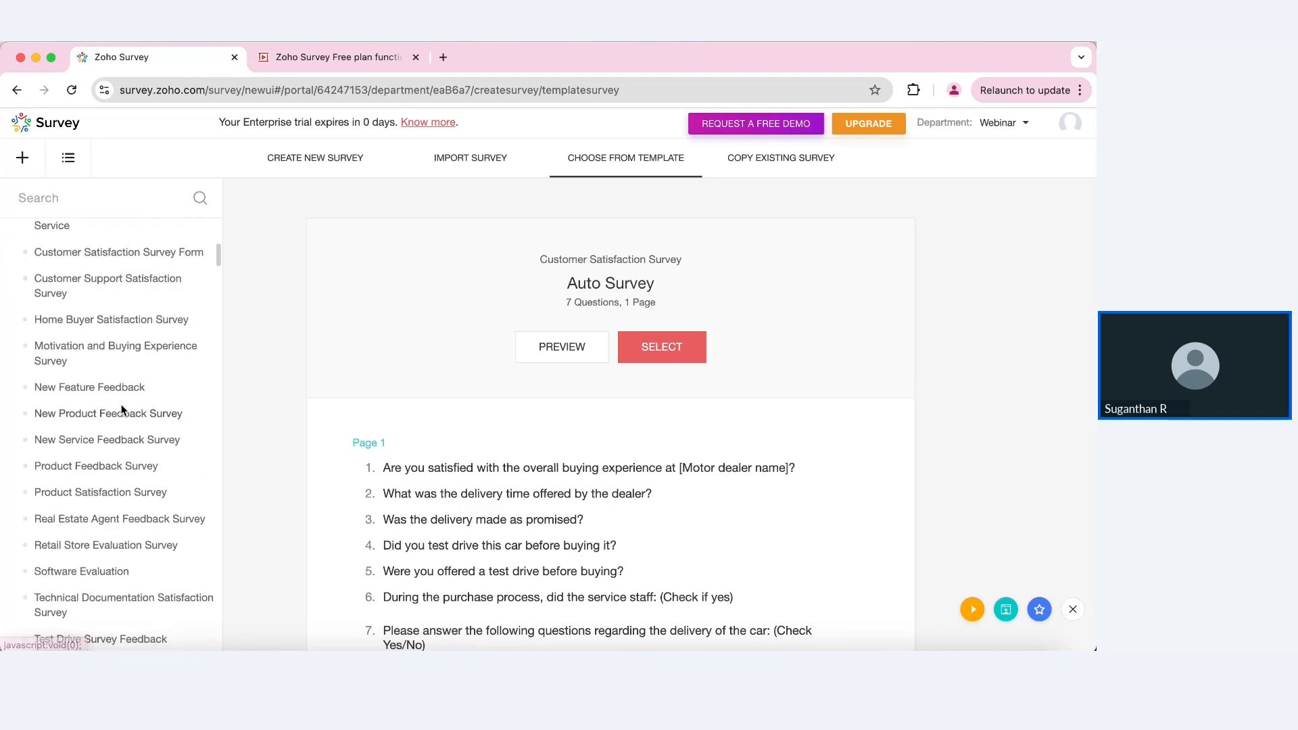
{"action": "left_click", "coordinate": [121, 414]}
{"action": "scroll", "coordinate": [509, 477], "scroll_direction": "down", "scroll_amount": 3}
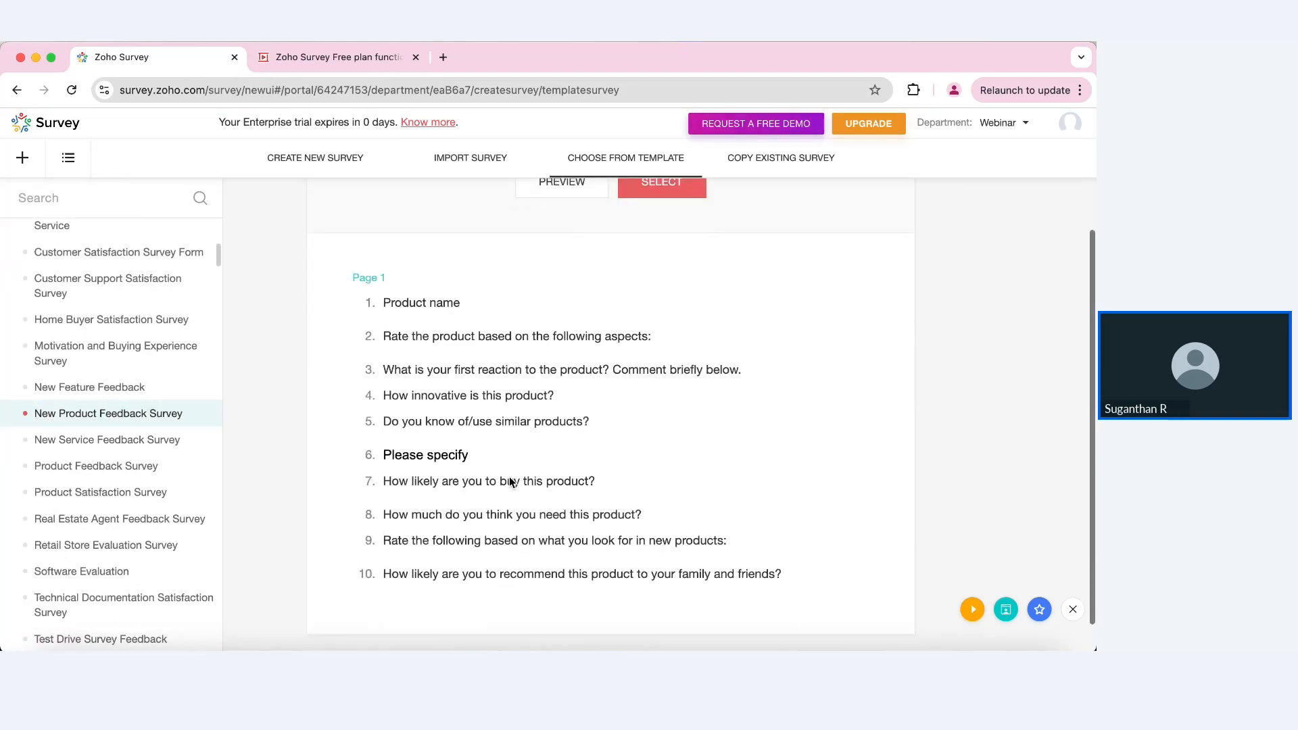
{"action": "scroll", "coordinate": [696, 411], "scroll_direction": "up", "scroll_amount": 2}
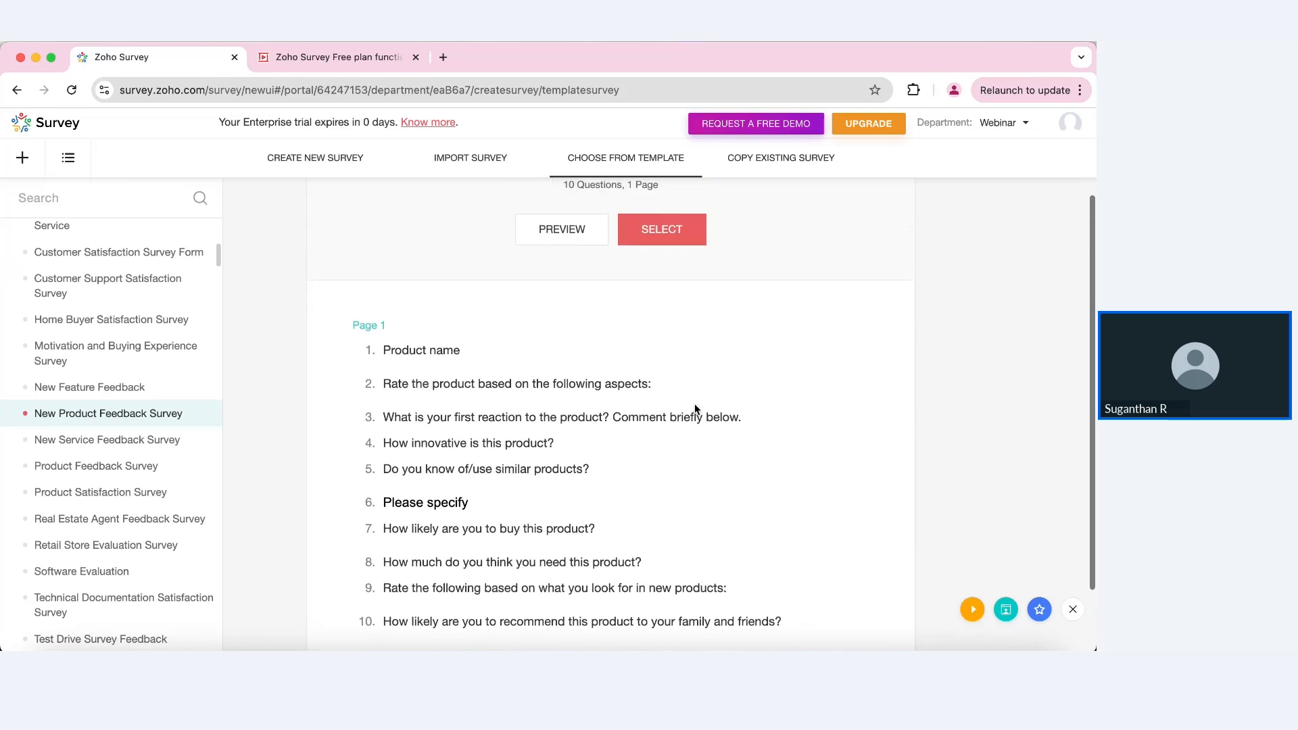
Step: Cancel creating a survey from that template and list the CSAT survey under Copy Existing Survey
{"action": "left_click", "coordinate": [663, 230]}
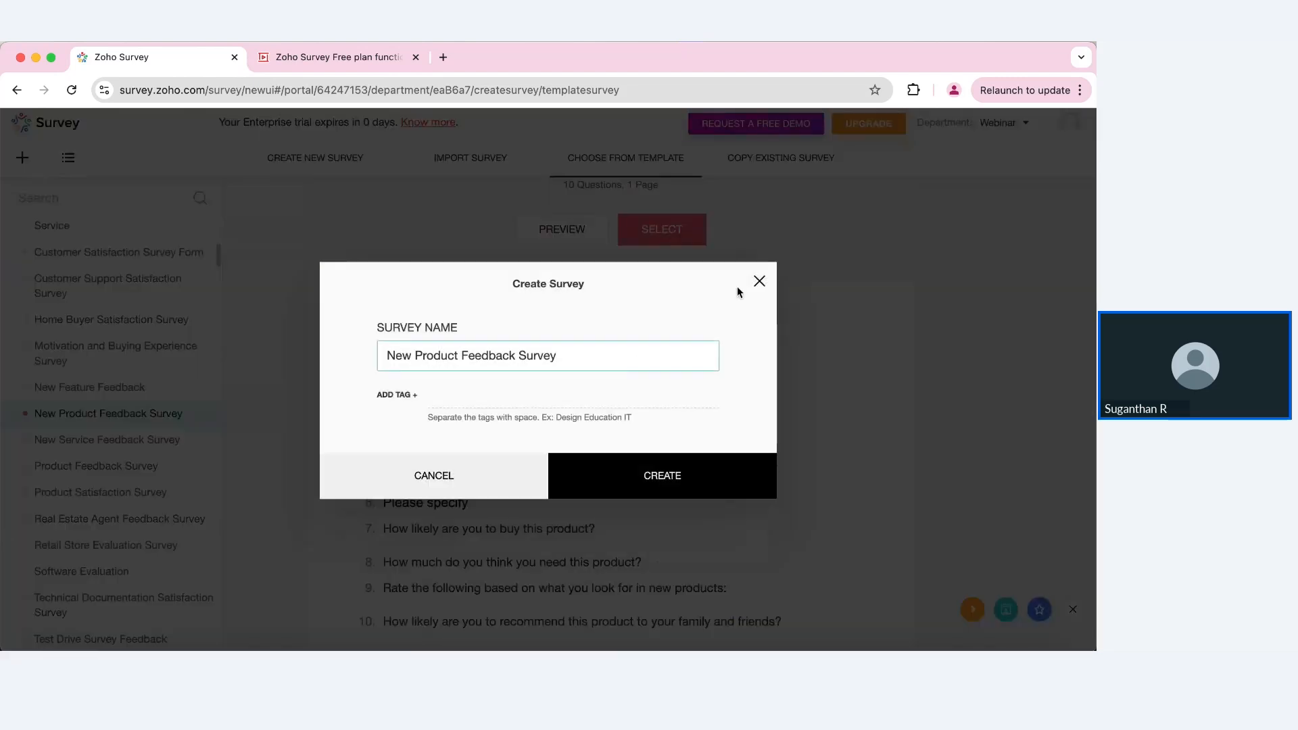
{"action": "left_click", "coordinate": [759, 303]}
{"action": "scroll", "coordinate": [758, 278], "scroll_direction": "up", "scroll_amount": 2}
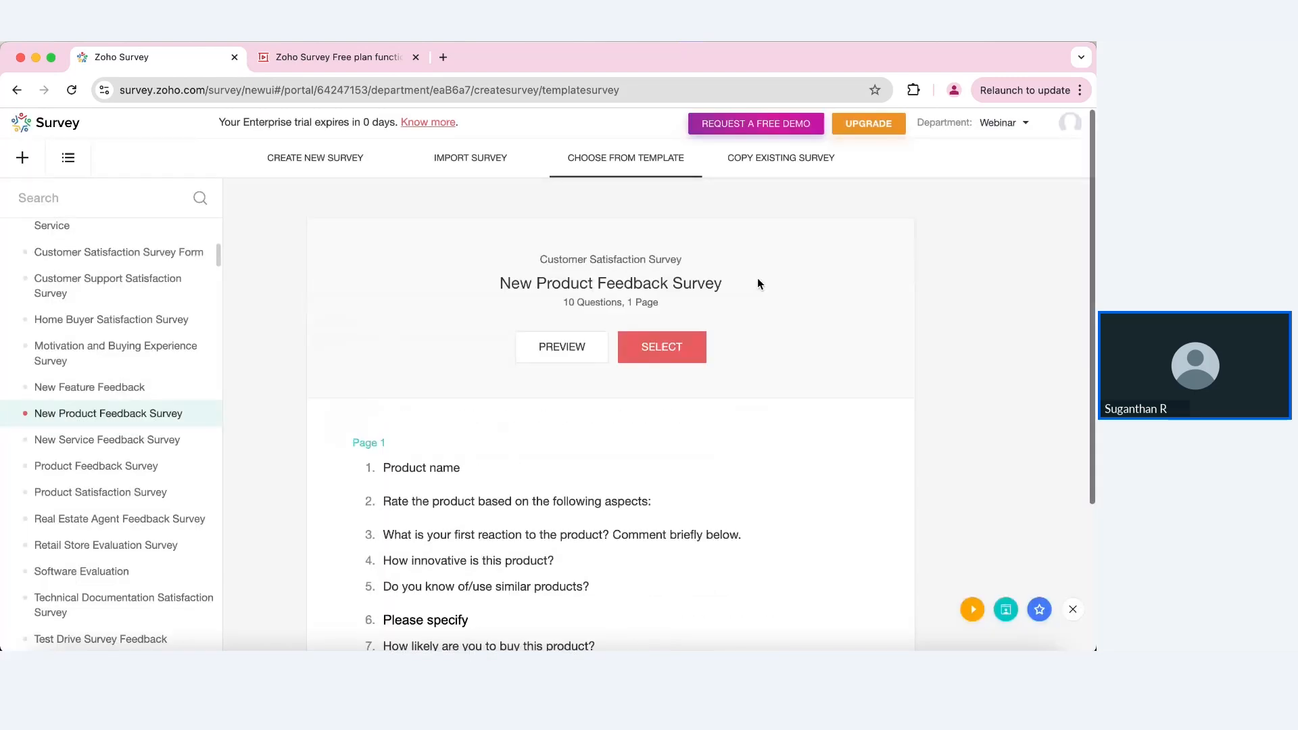
{"action": "left_click", "coordinate": [774, 166]}
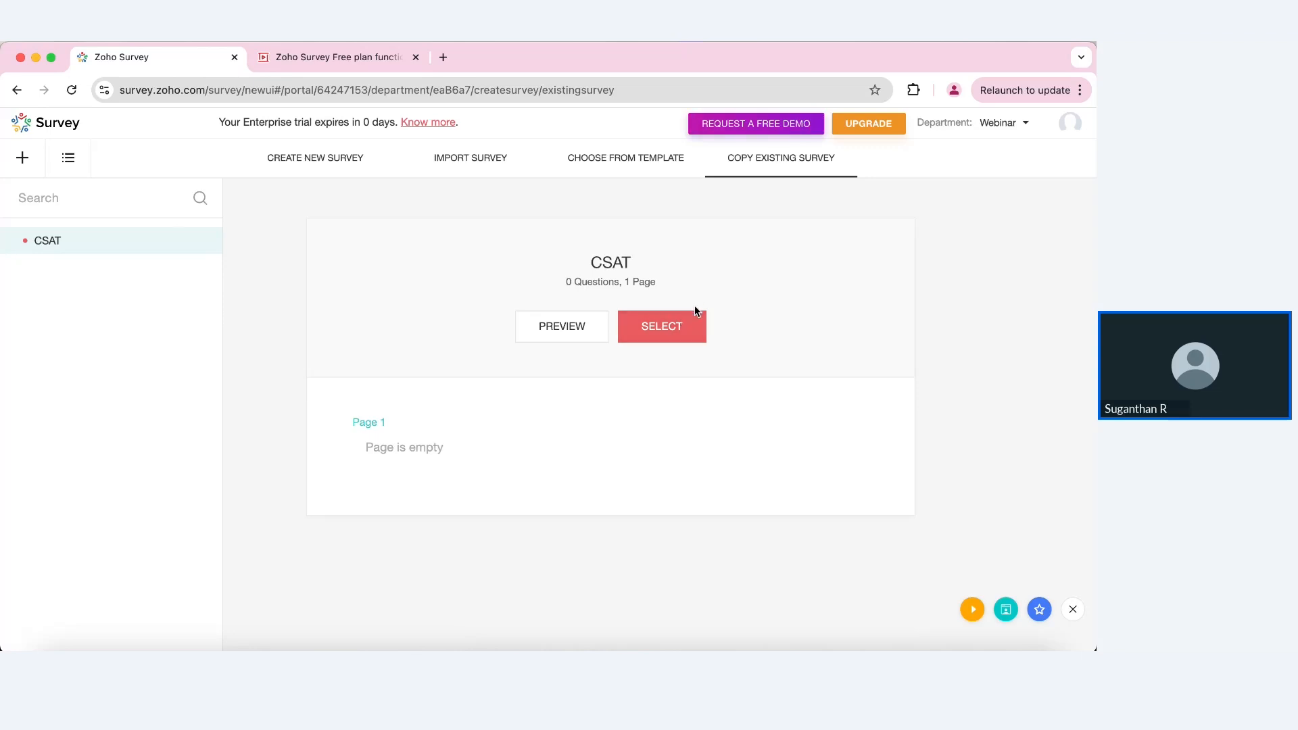
Step: Open the CSAT survey from My Surveys in the builder for editing
{"action": "left_click", "coordinate": [338, 158]}
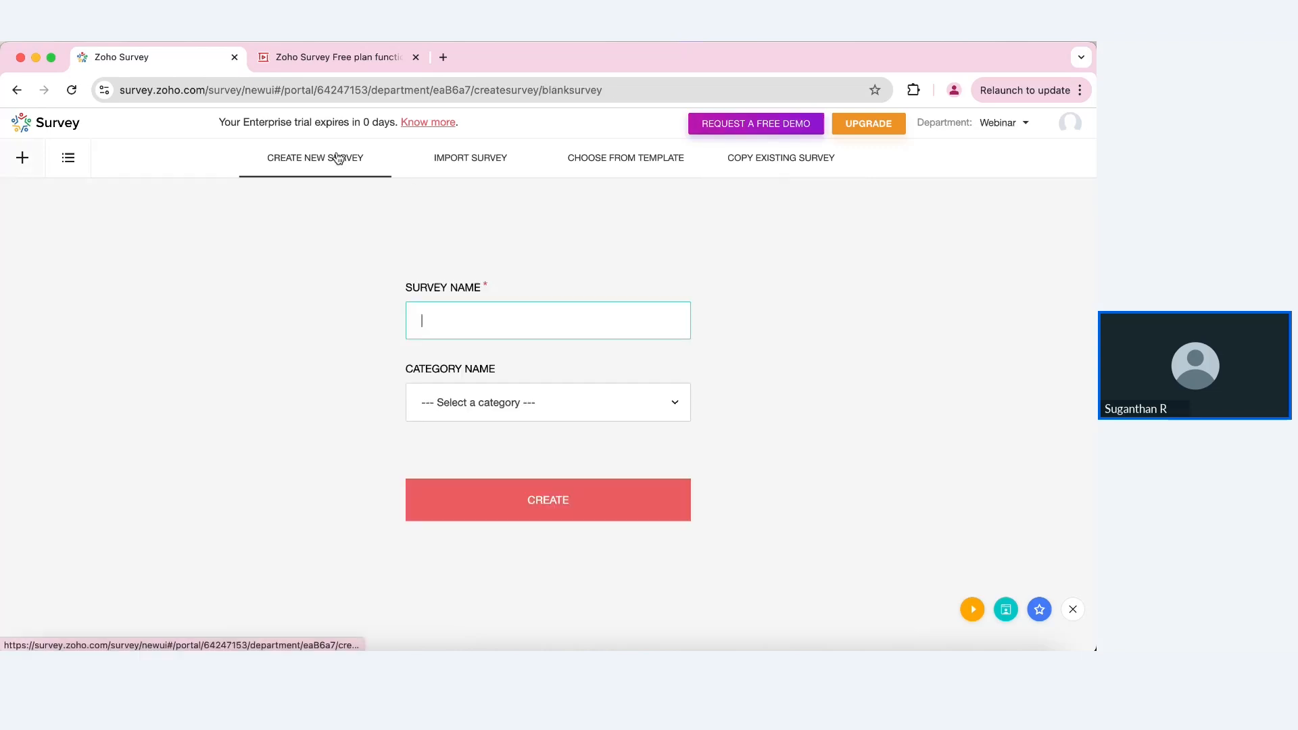
{"action": "left_click", "coordinate": [65, 159]}
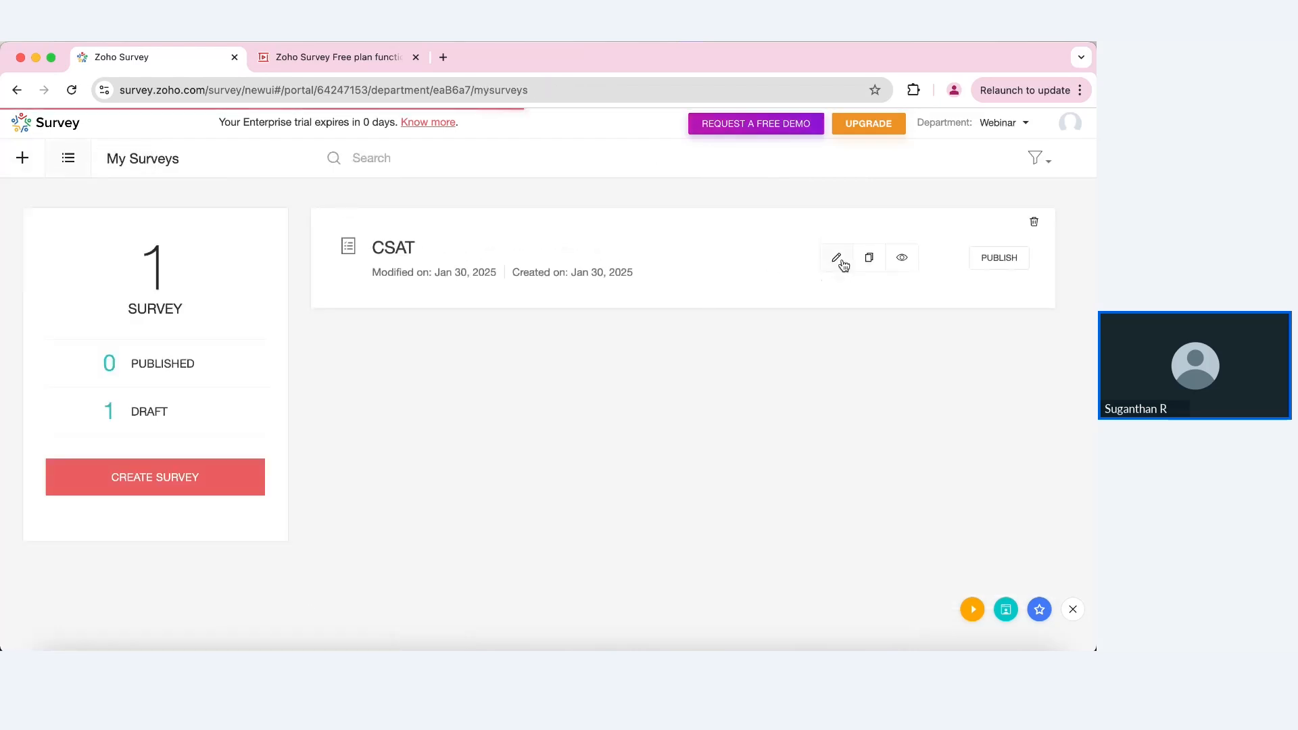
{"action": "left_click", "coordinate": [837, 259]}
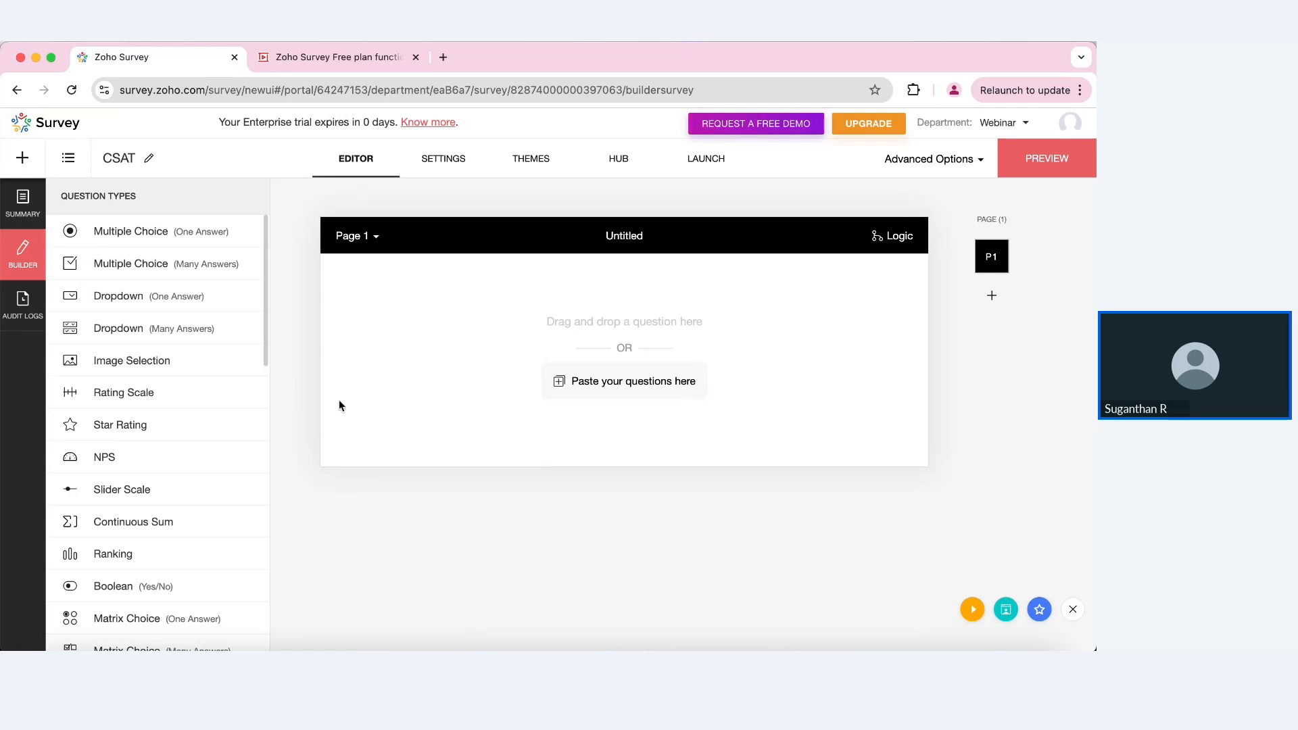
{"action": "scroll", "coordinate": [197, 537], "scroll_direction": "down", "scroll_amount": 5}
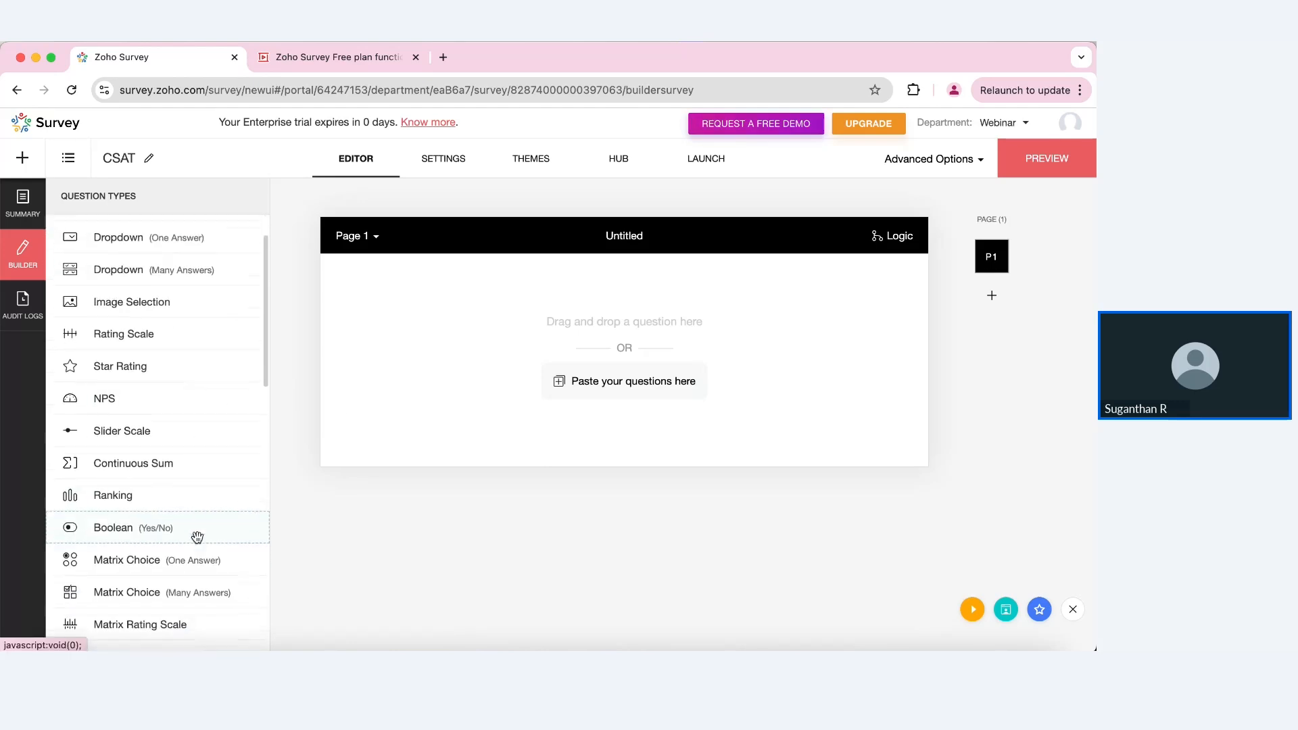
{"action": "scroll", "coordinate": [197, 537], "scroll_direction": "down", "scroll_amount": 5}
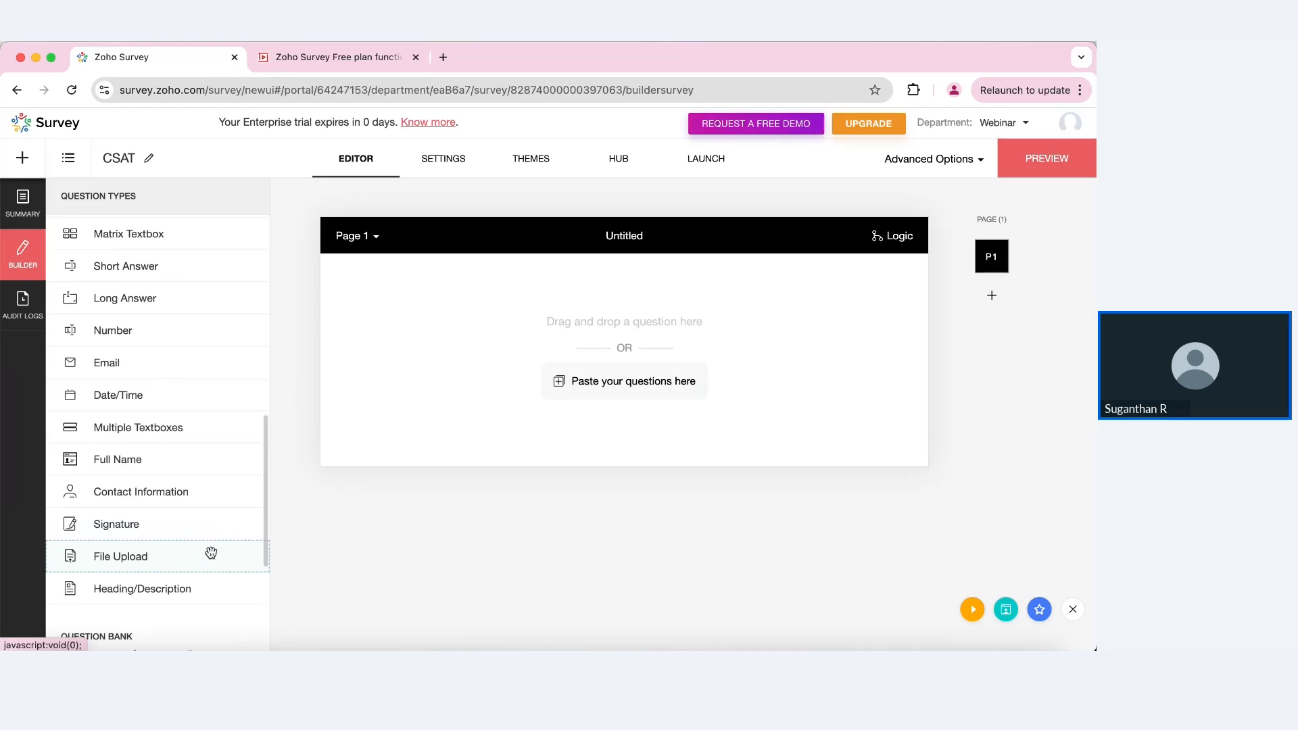
{"action": "scroll", "coordinate": [210, 553], "scroll_direction": "up", "scroll_amount": 5}
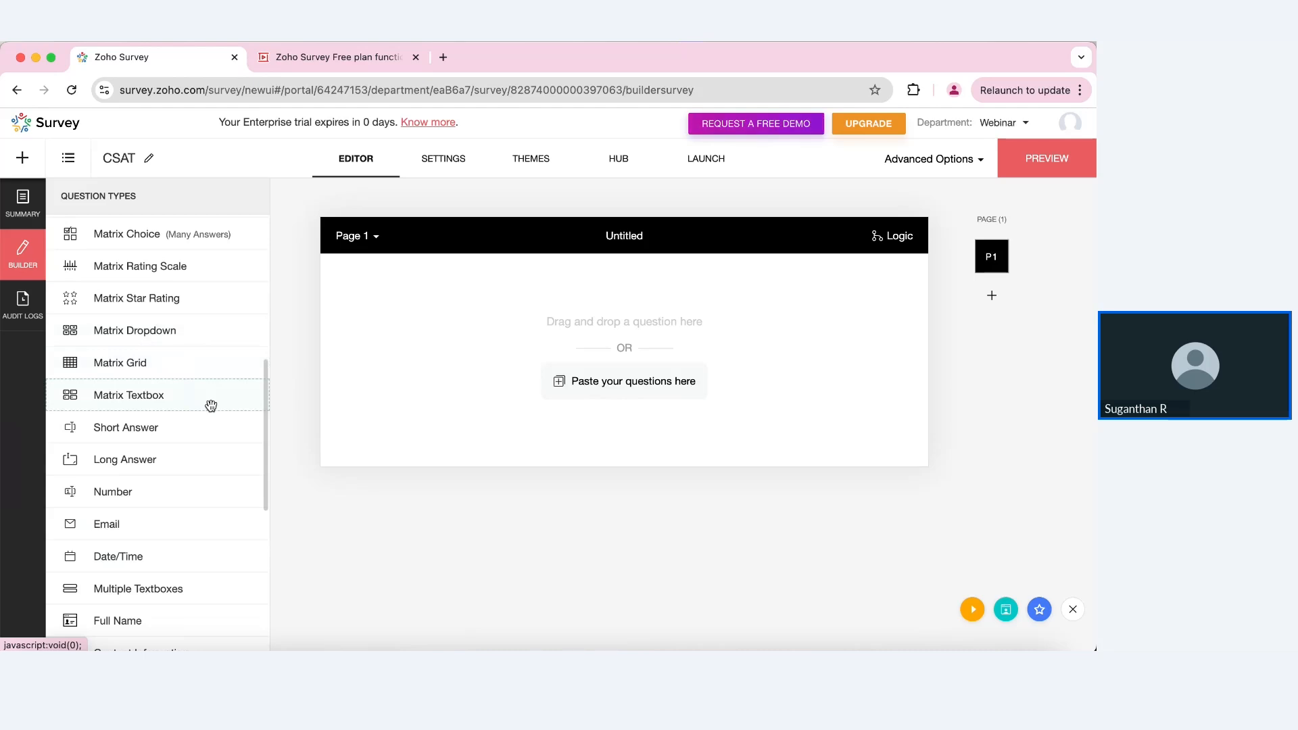
{"action": "scroll", "coordinate": [211, 406], "scroll_direction": "up", "scroll_amount": 6}
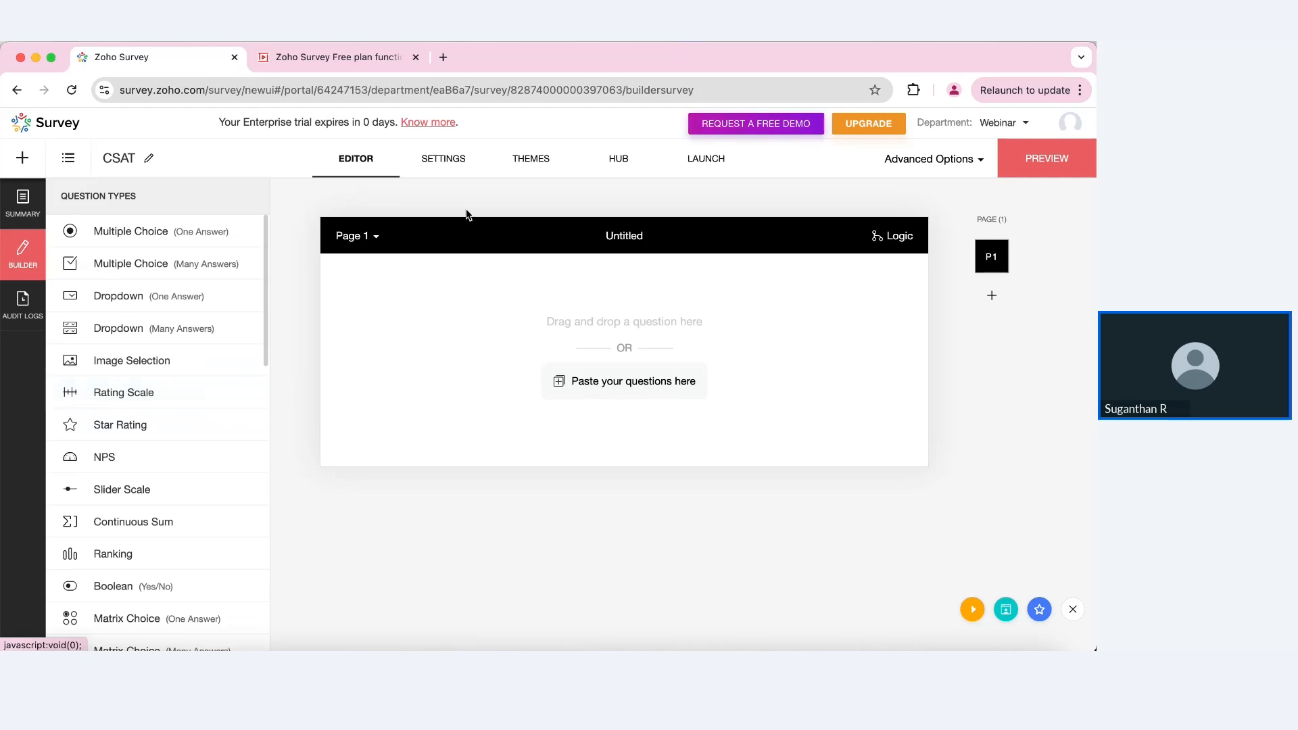
Step: Save an introduction page titled 'Welcome' reading 'Please take few mins to help us understand where we stand.'
{"action": "left_click", "coordinate": [462, 165]}
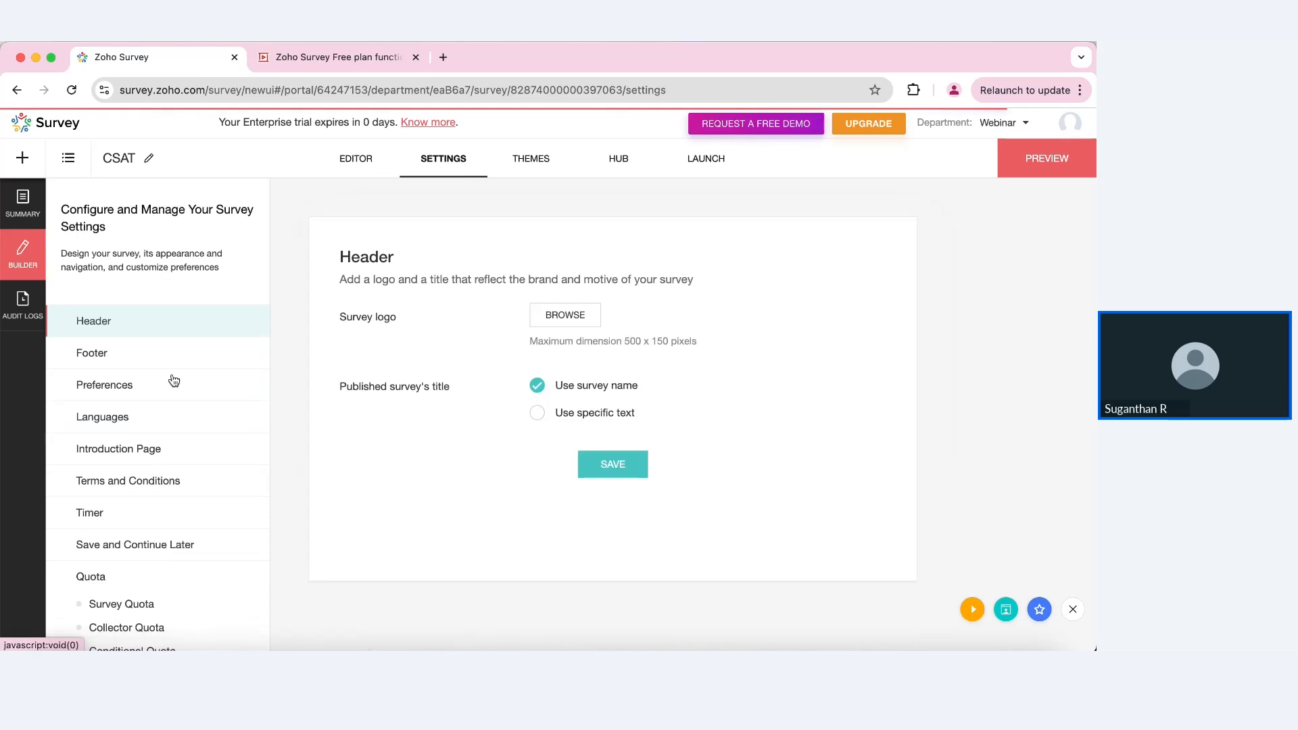
{"action": "left_click", "coordinate": [162, 451]}
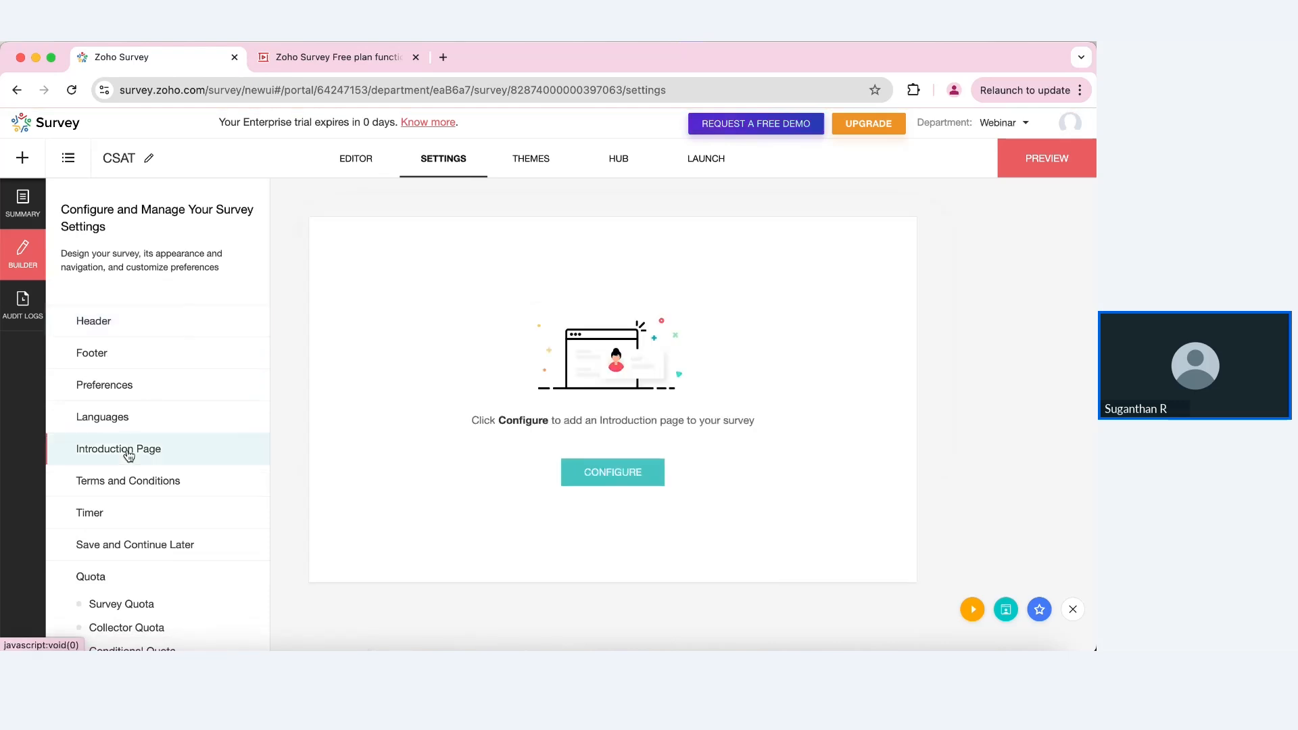
{"action": "left_click", "coordinate": [627, 479]}
{"action": "left_click", "coordinate": [479, 398]}
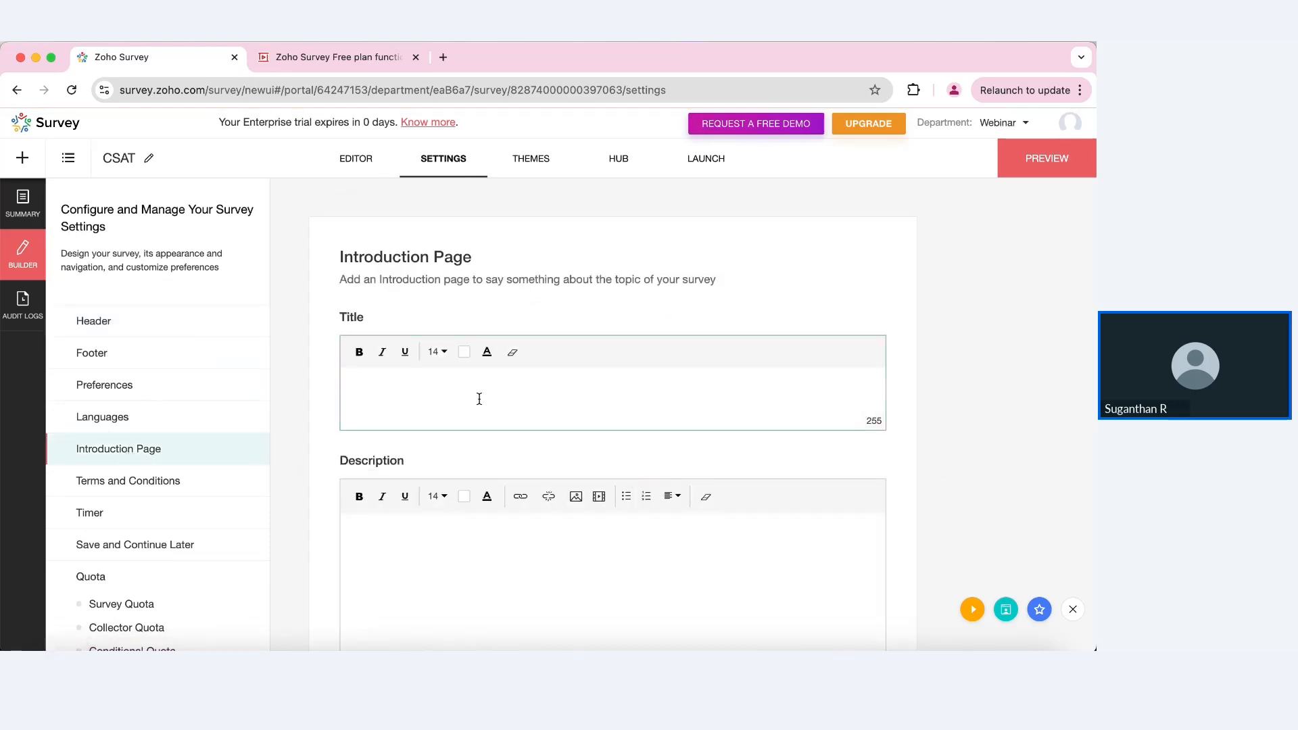
{"action": "type", "text": "Welcome"}
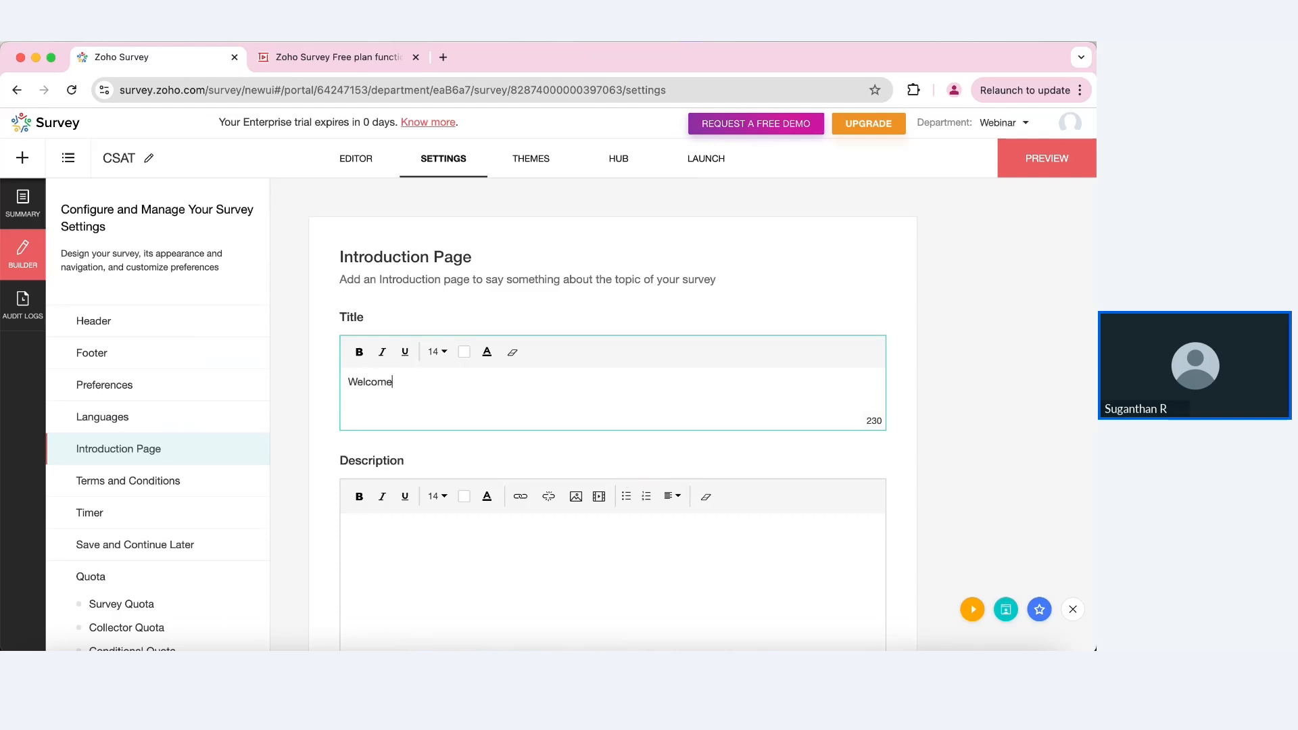
{"action": "left_click", "coordinate": [458, 541]}
{"action": "type", "text": "Please take"}
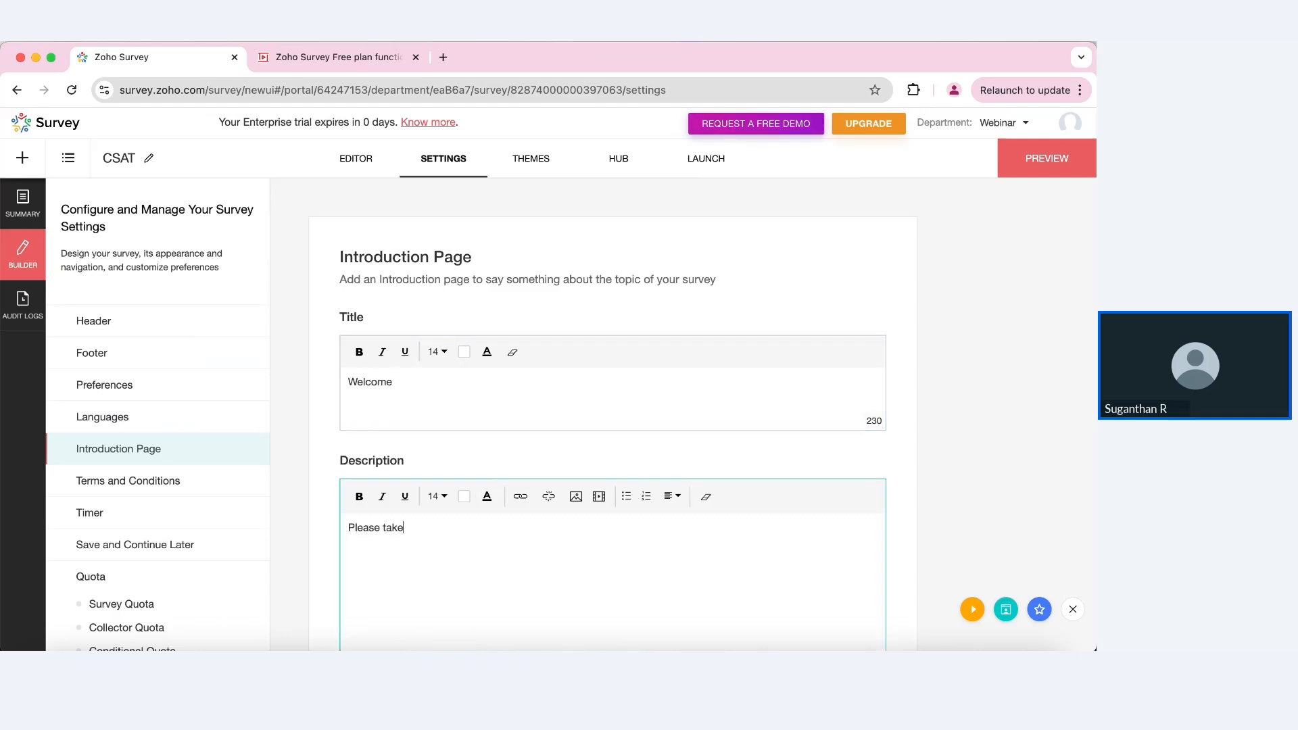
{"action": "type", "text": " few mins to help us understand where we"}
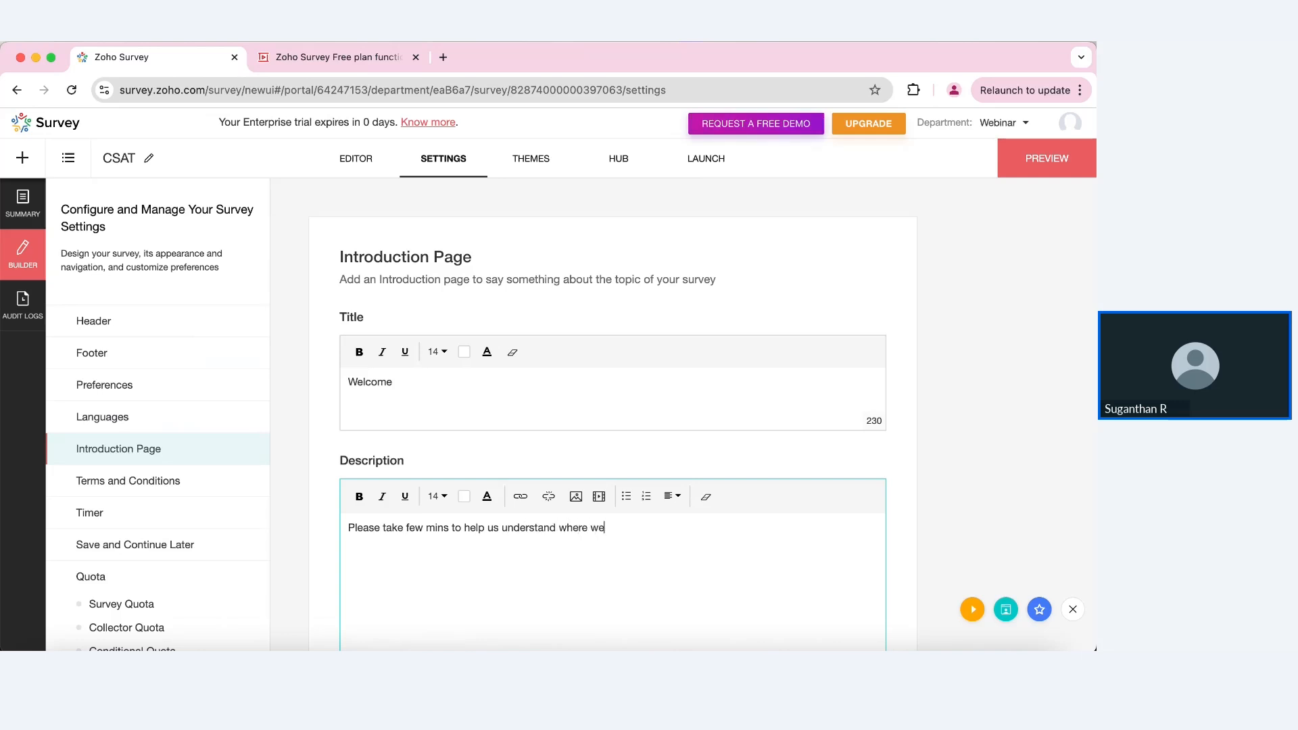
{"action": "type", "text": " stand."}
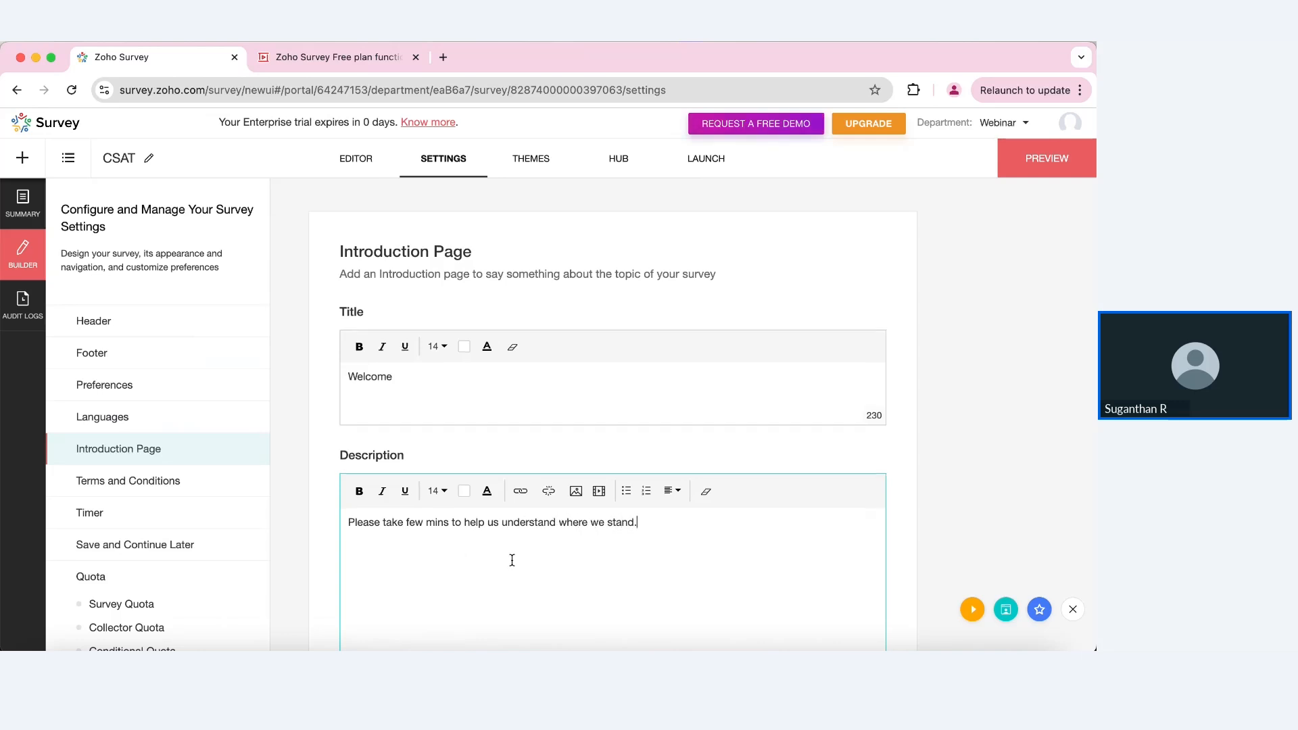
{"action": "scroll", "coordinate": [510, 559], "scroll_direction": "down", "scroll_amount": 5}
{"action": "left_click", "coordinate": [613, 528]}
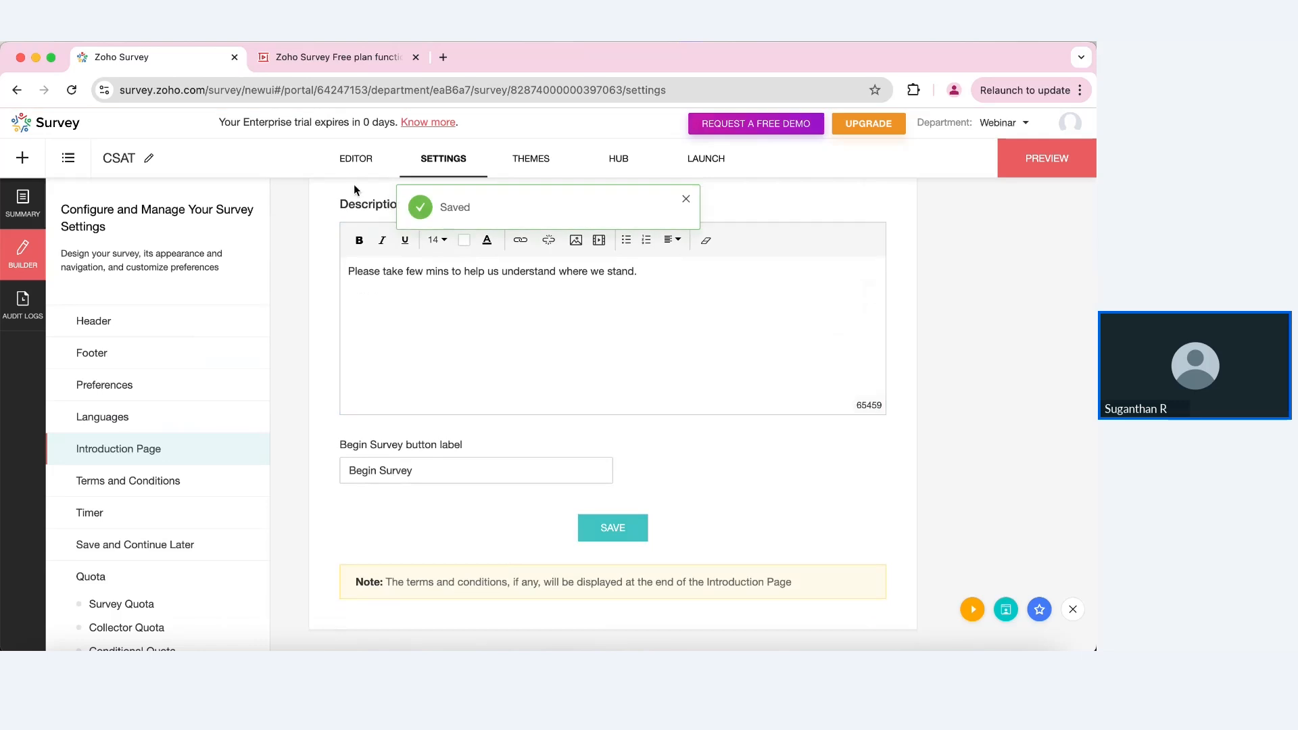
{"action": "left_click", "coordinate": [352, 160]}
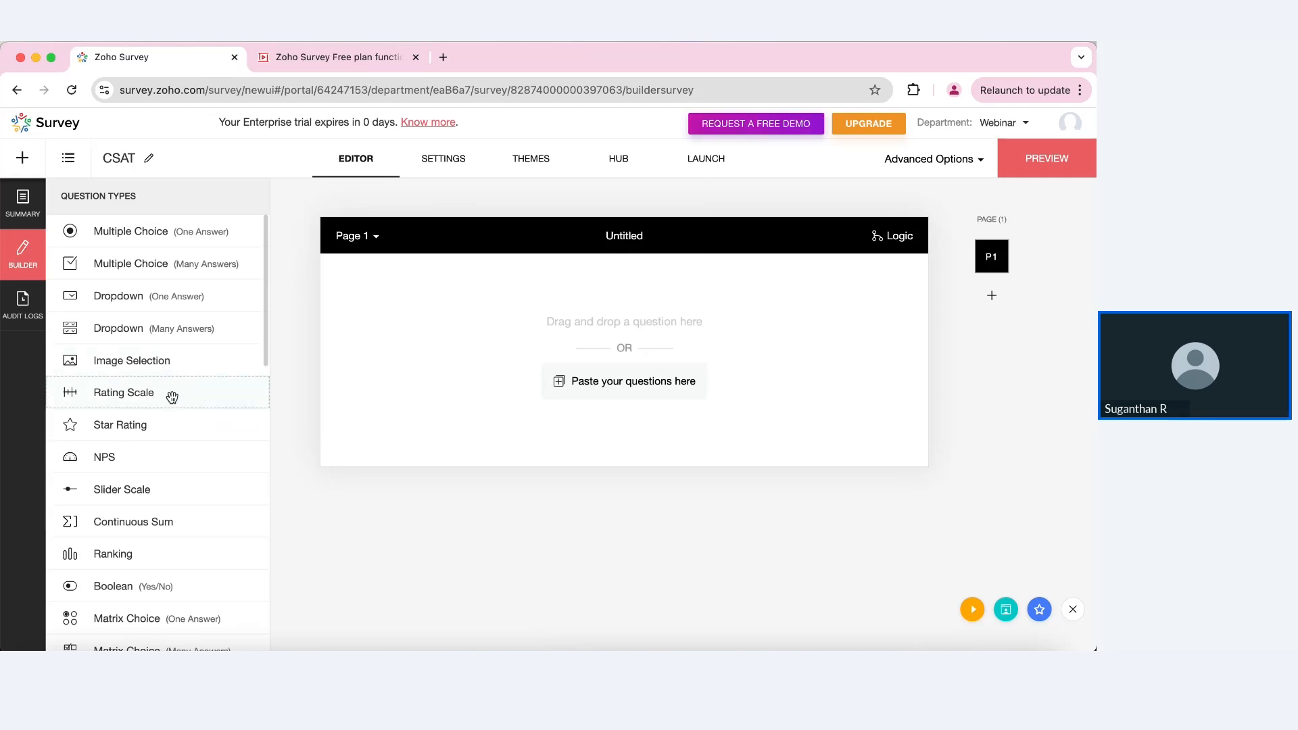
Step: Add rating question 'How satisfied are you with our product?' with weighted Good-Poor predefined choices
{"action": "left_click_drag", "start_coordinate": [171, 397], "coordinate": [515, 356]}
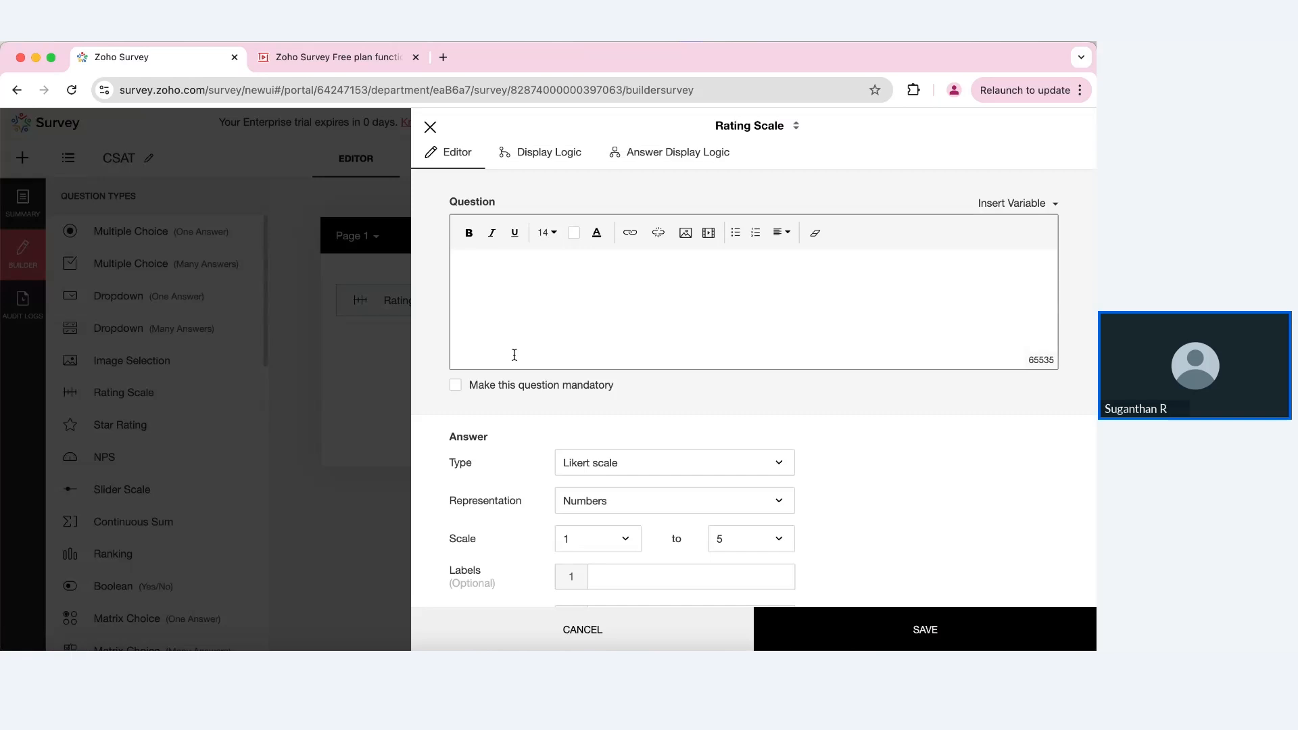
{"action": "type", "text": "How satisfied a"}
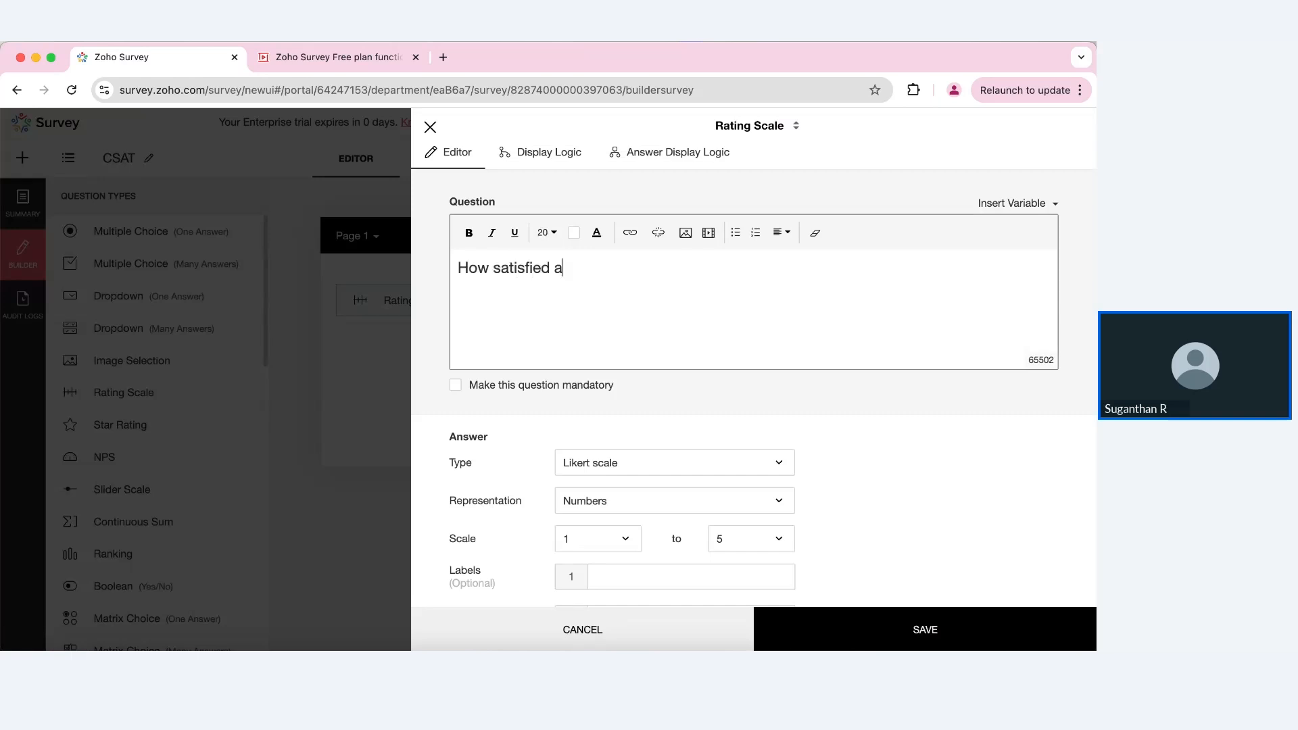
{"action": "type", "text": "re you with our pro"}
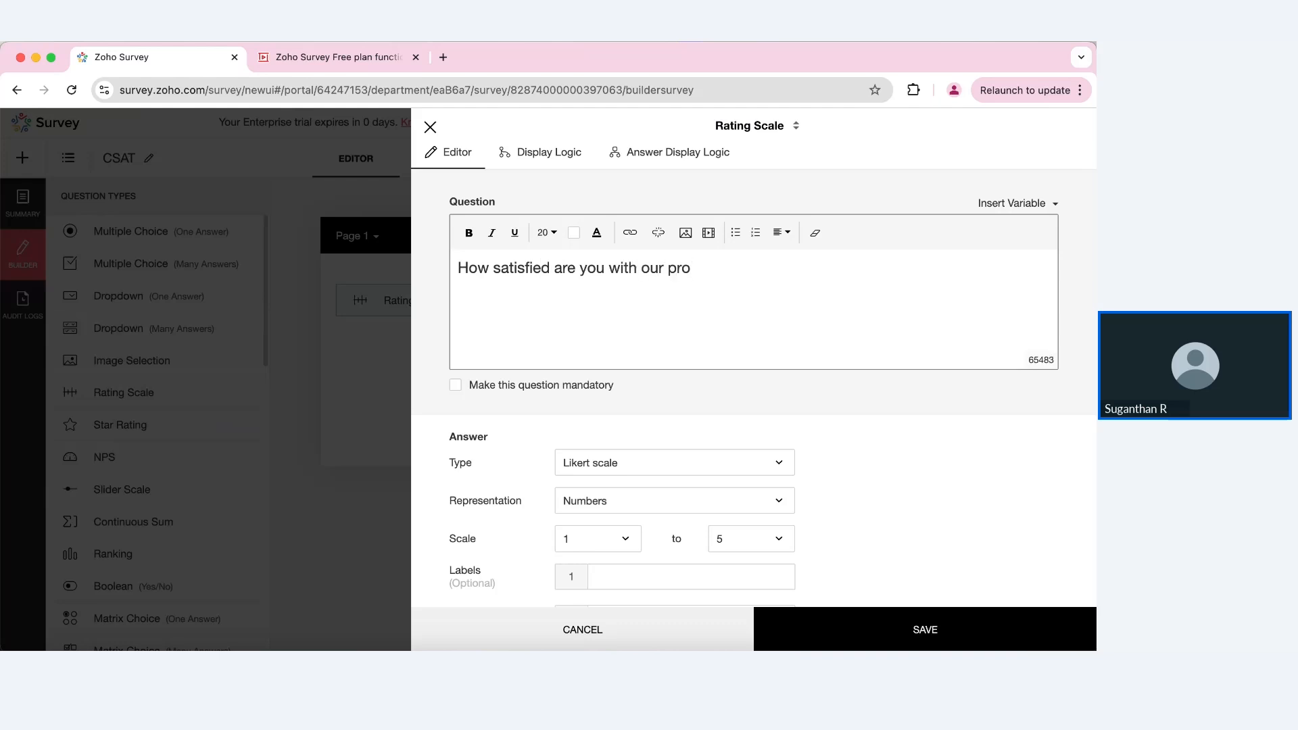
{"action": "type", "text": "duct?"}
{"action": "scroll", "coordinate": [606, 436], "scroll_direction": "down", "scroll_amount": 2}
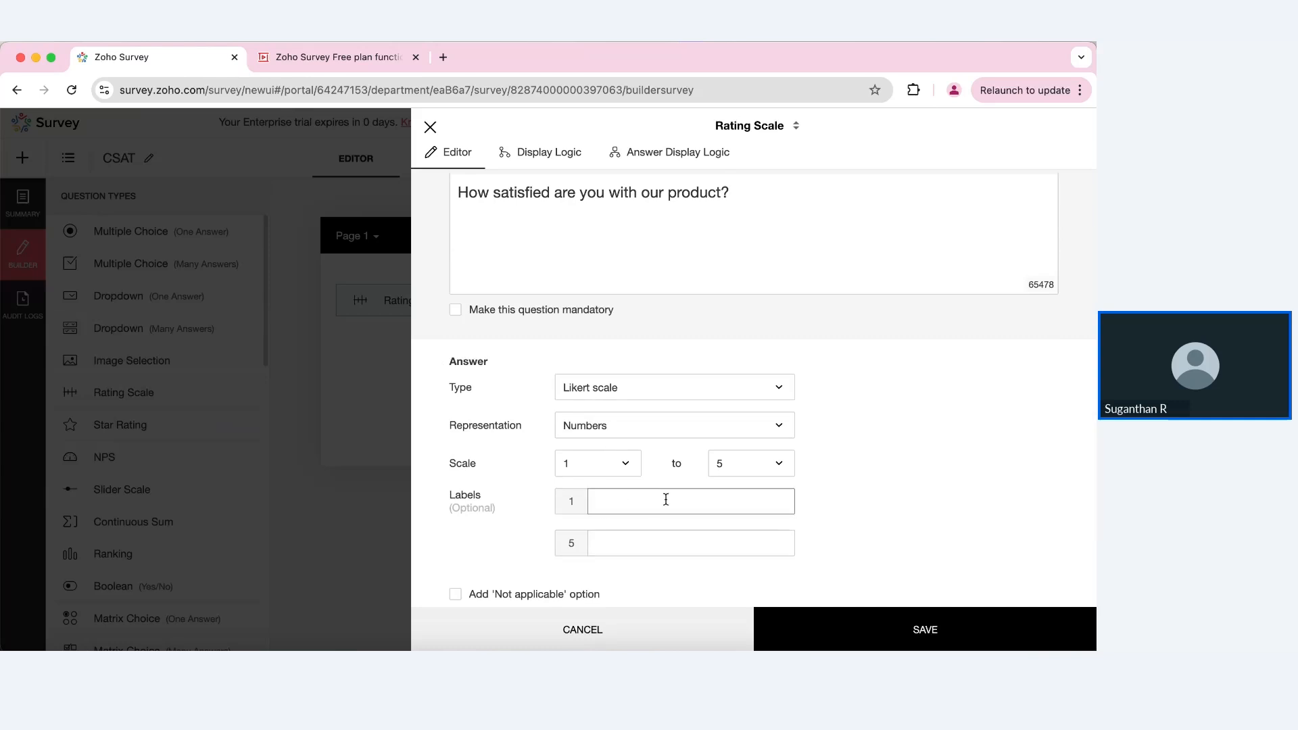
{"action": "left_click", "coordinate": [728, 389]}
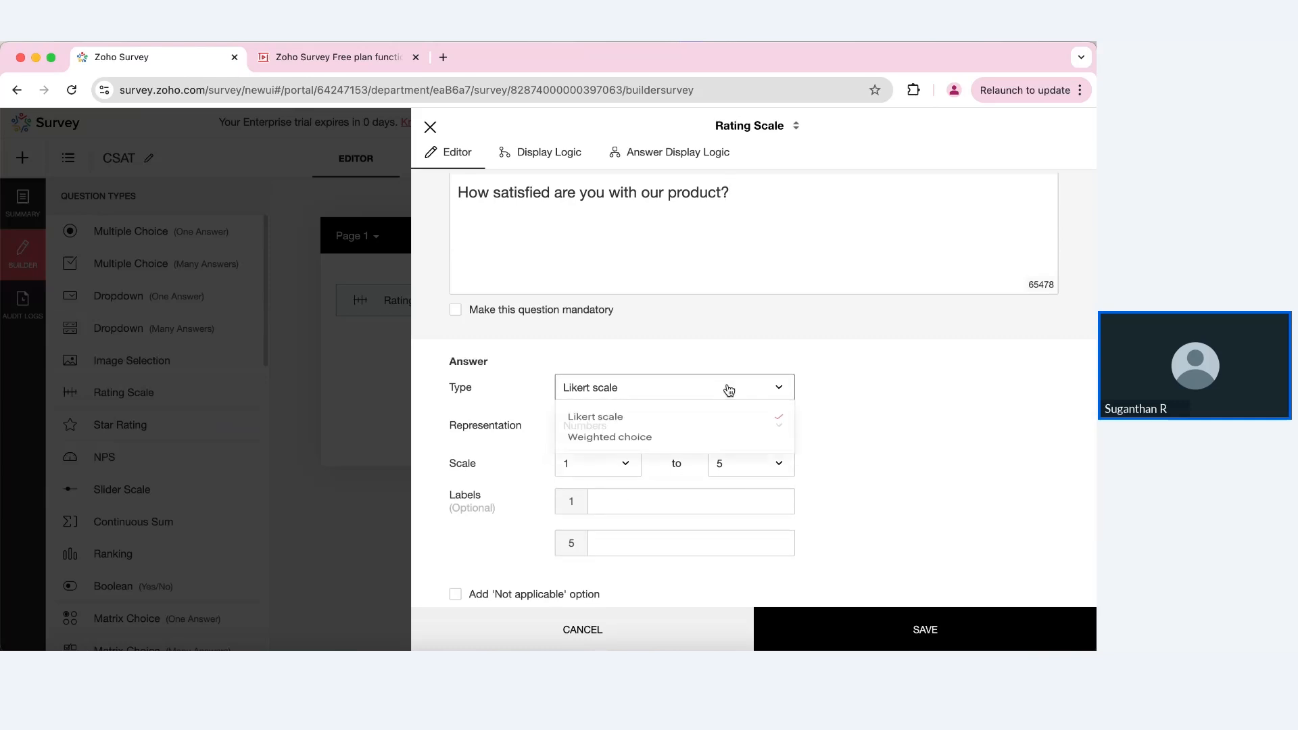
{"action": "left_click", "coordinate": [665, 440]}
{"action": "scroll", "coordinate": [590, 431], "scroll_direction": "down", "scroll_amount": 3}
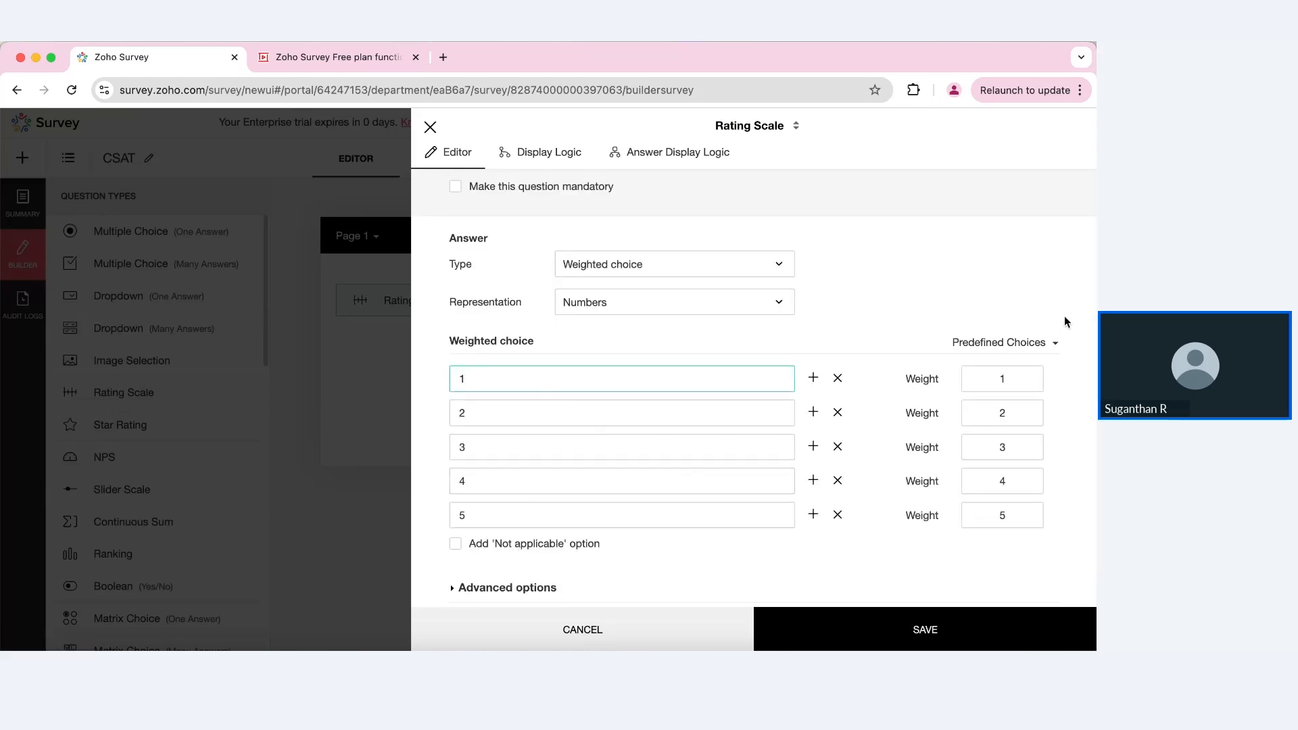
{"action": "left_click", "coordinate": [1055, 344]}
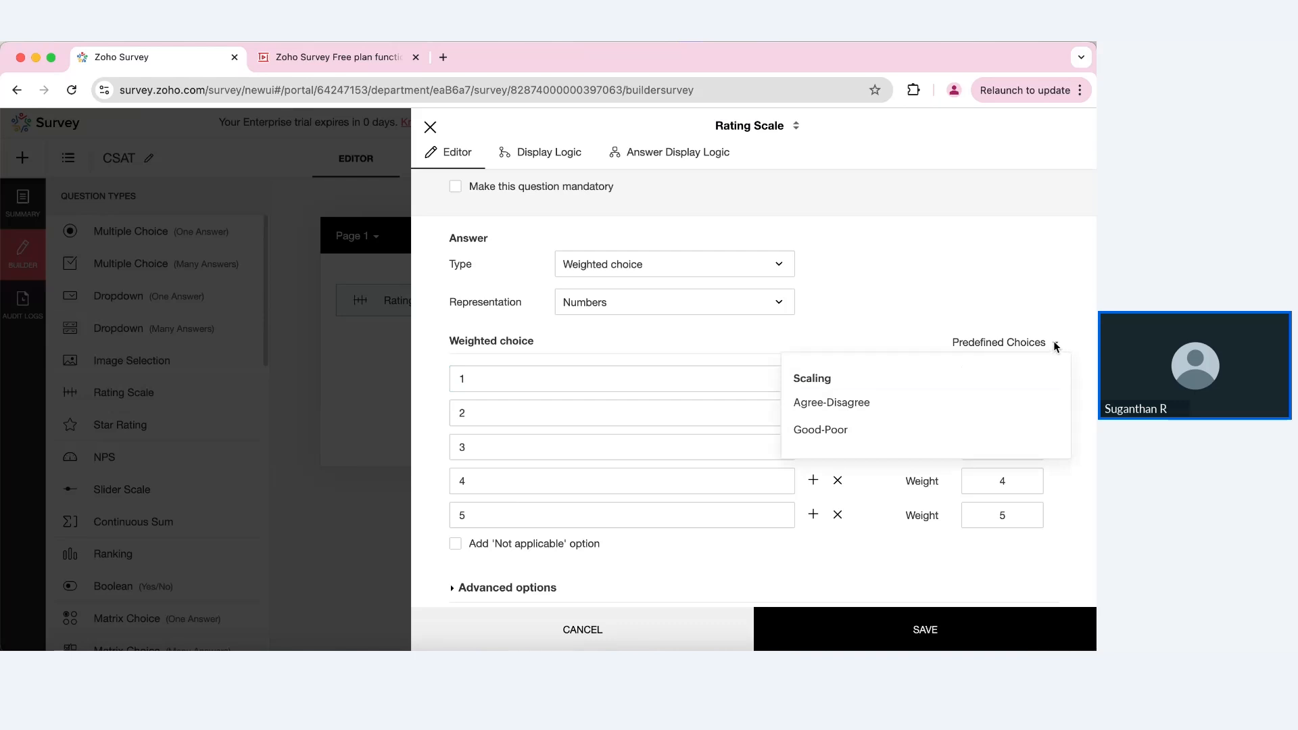
{"action": "left_click", "coordinate": [871, 440]}
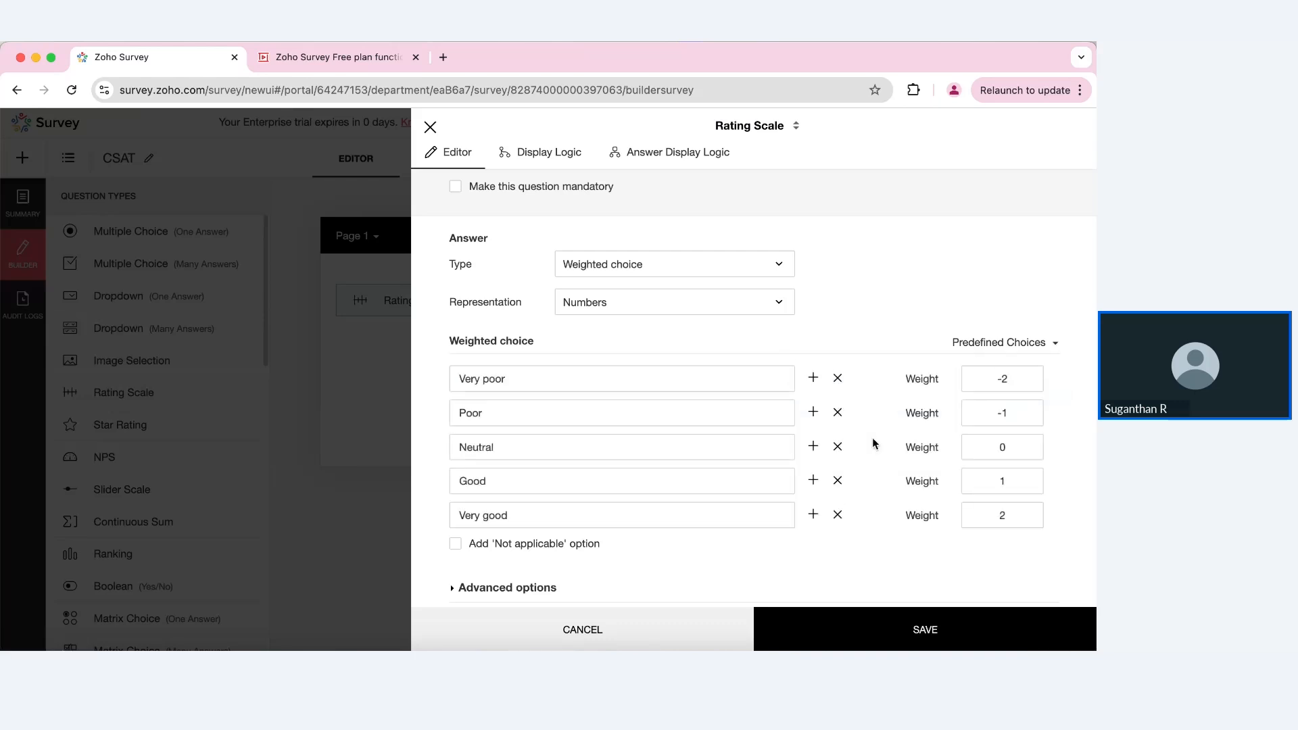
{"action": "left_click", "coordinate": [896, 626]}
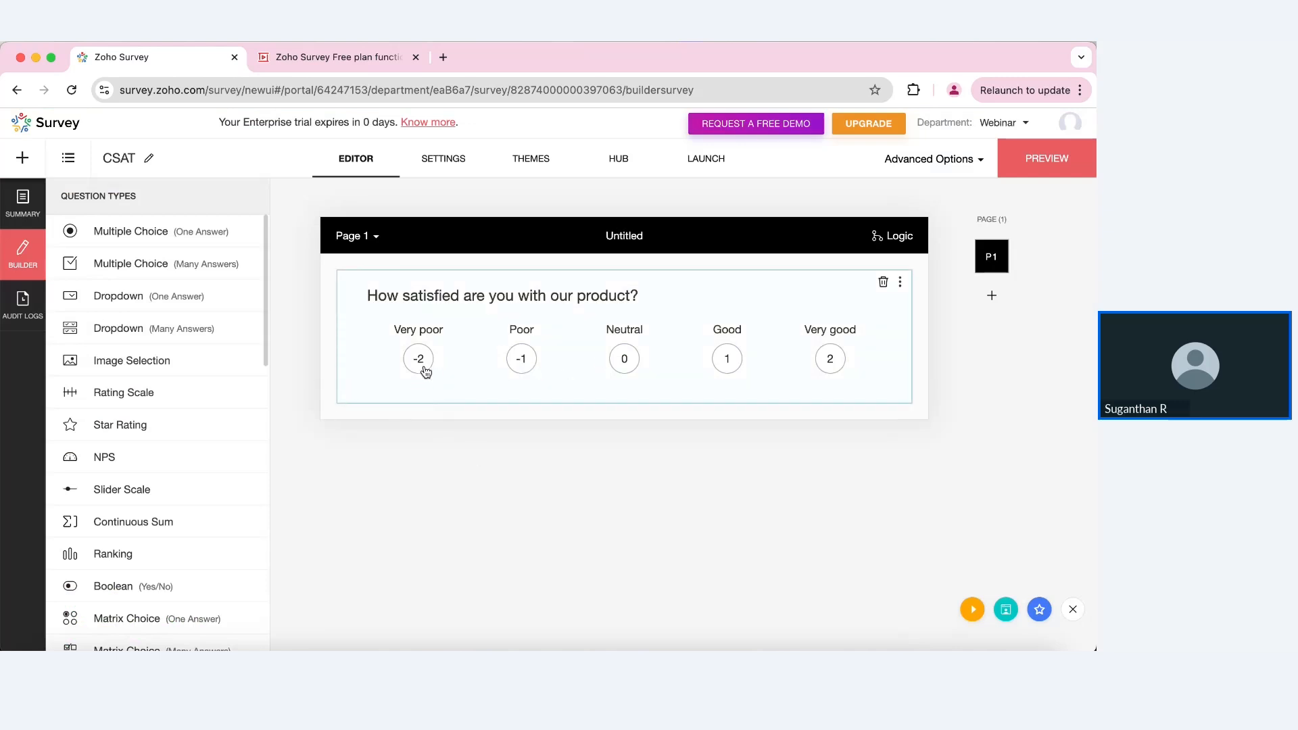
Step: Display the rating question's choices as the red-to-green smiley set
{"action": "left_click", "coordinate": [688, 384]}
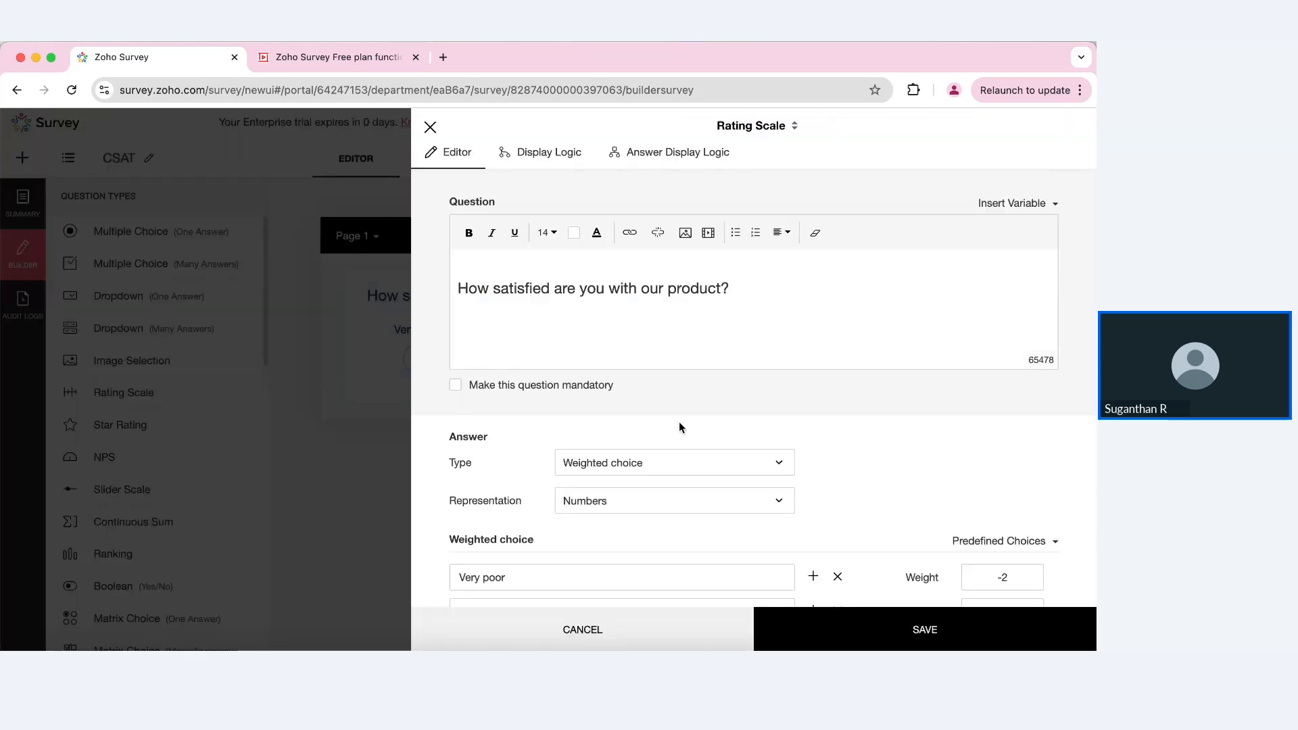
{"action": "left_click", "coordinate": [665, 500]}
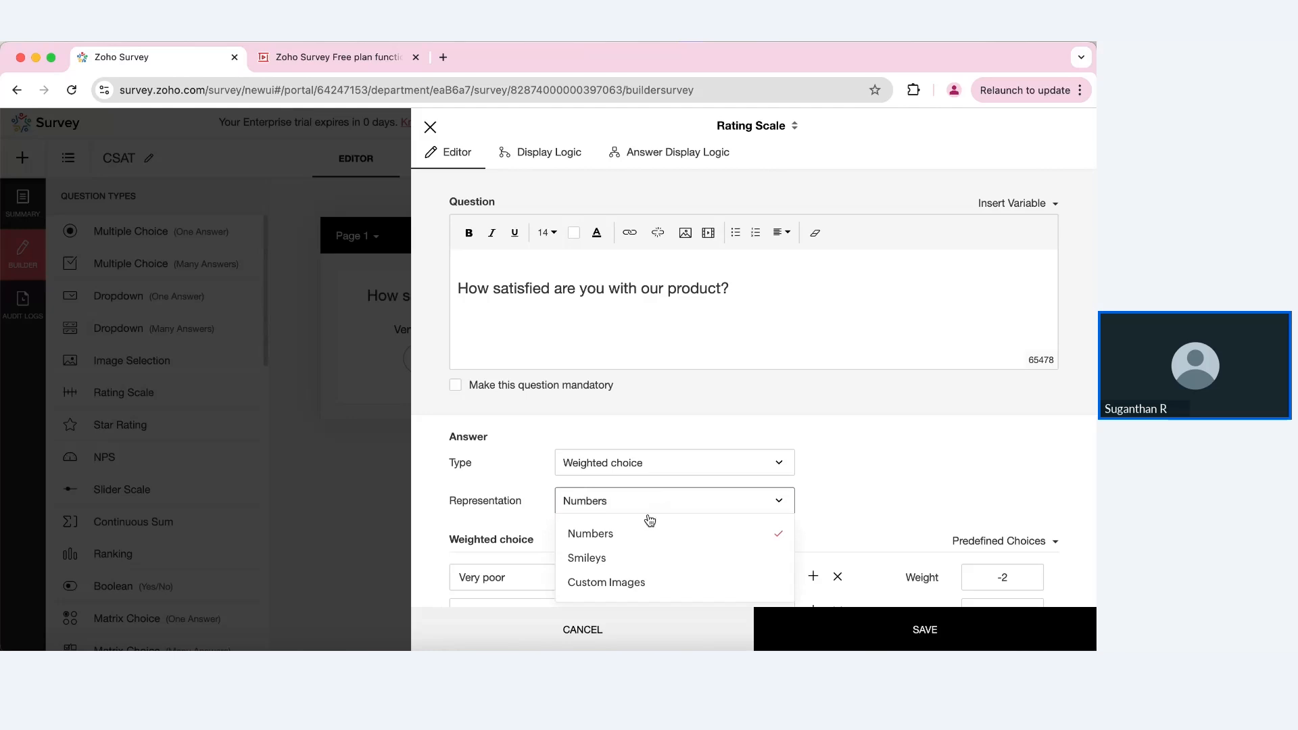
{"action": "left_click", "coordinate": [587, 558]}
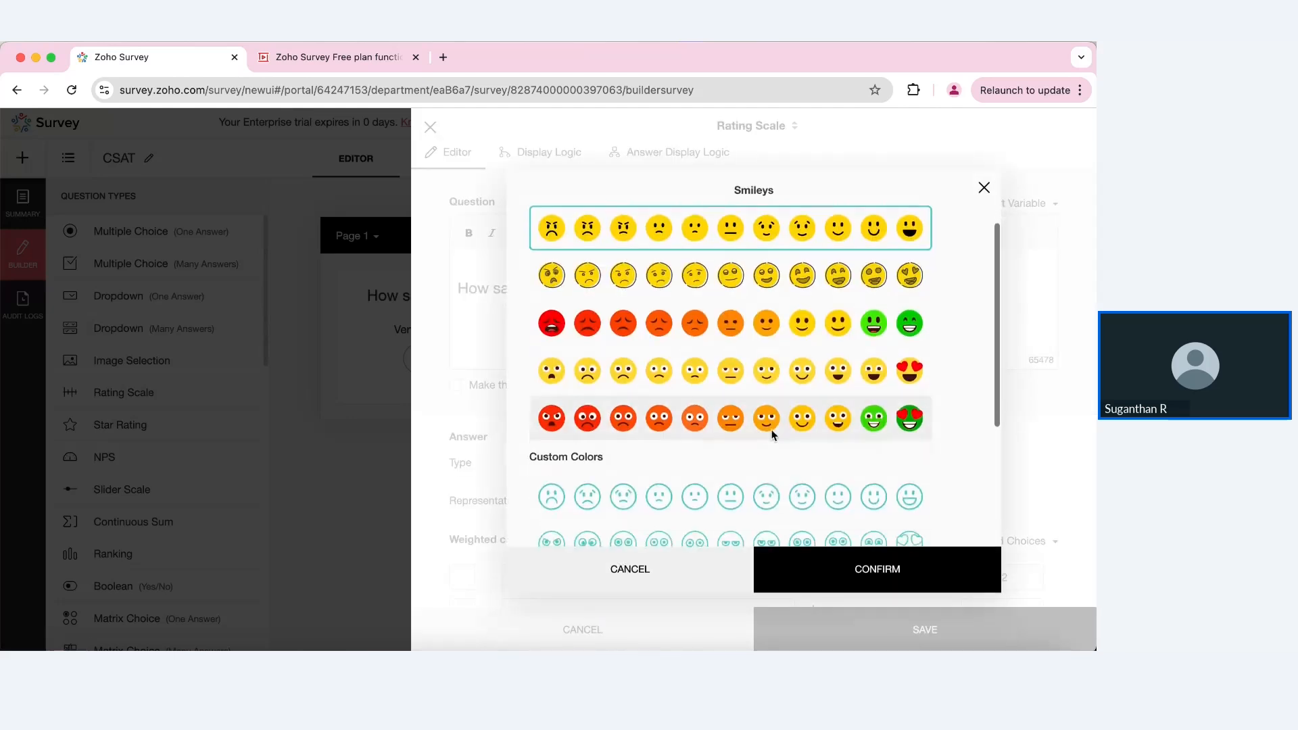
{"action": "left_click", "coordinate": [772, 426]}
{"action": "left_click", "coordinate": [837, 561]}
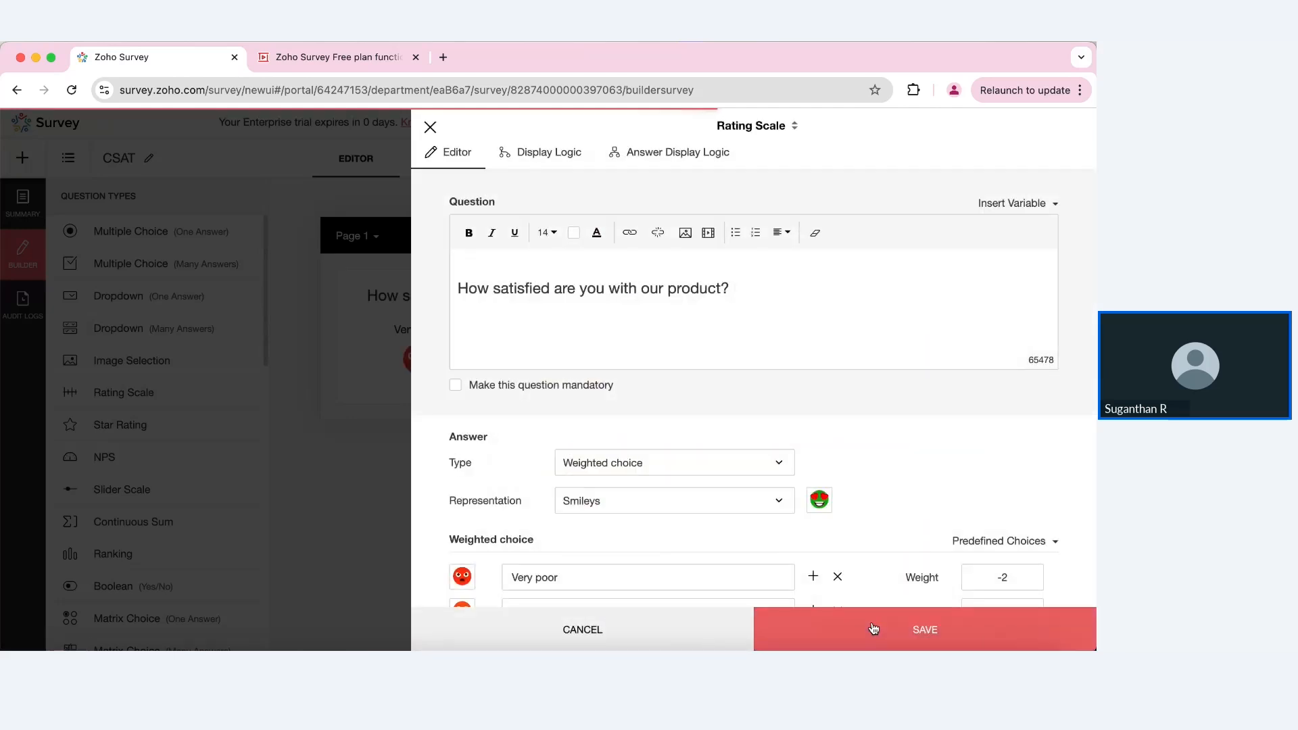
{"action": "left_click", "coordinate": [873, 628]}
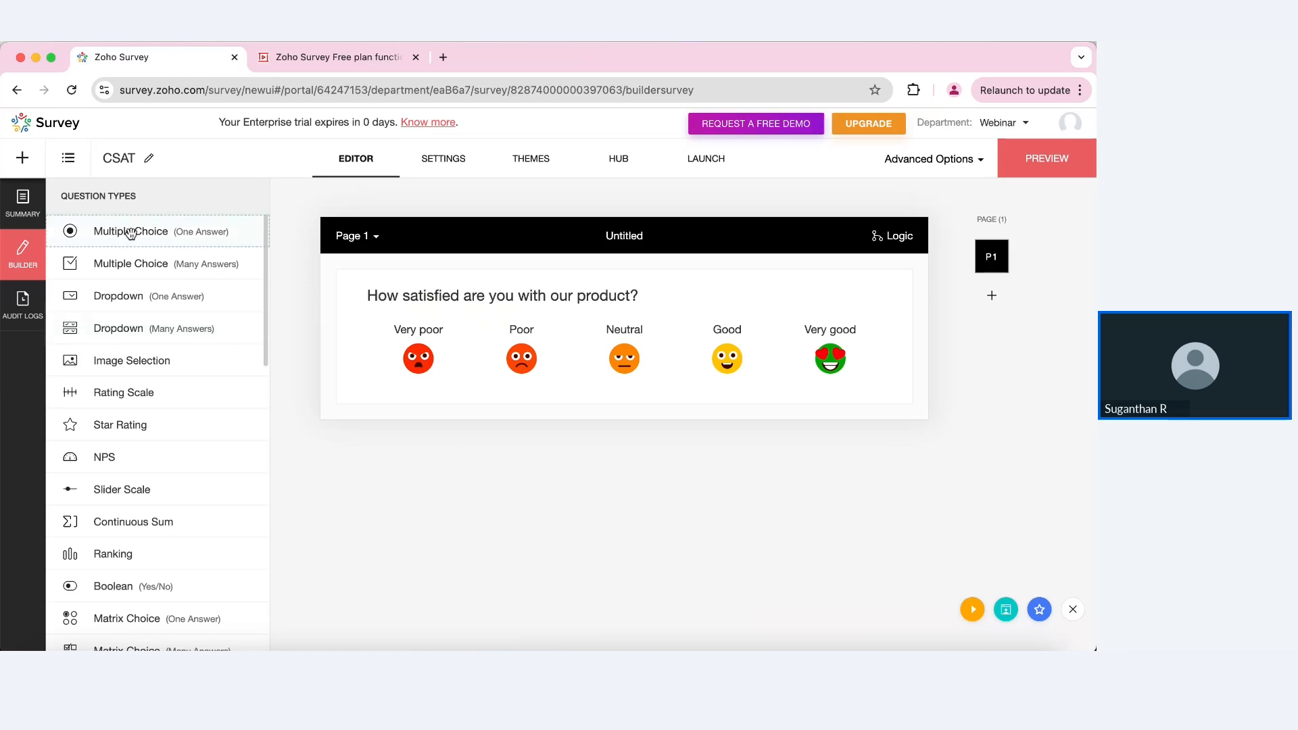
Step: Add single-answer question 'What did you like the most about the experience?' with Product design, Features, Value for money, Customer service
{"action": "left_click_drag", "start_coordinate": [131, 230], "coordinate": [443, 442]}
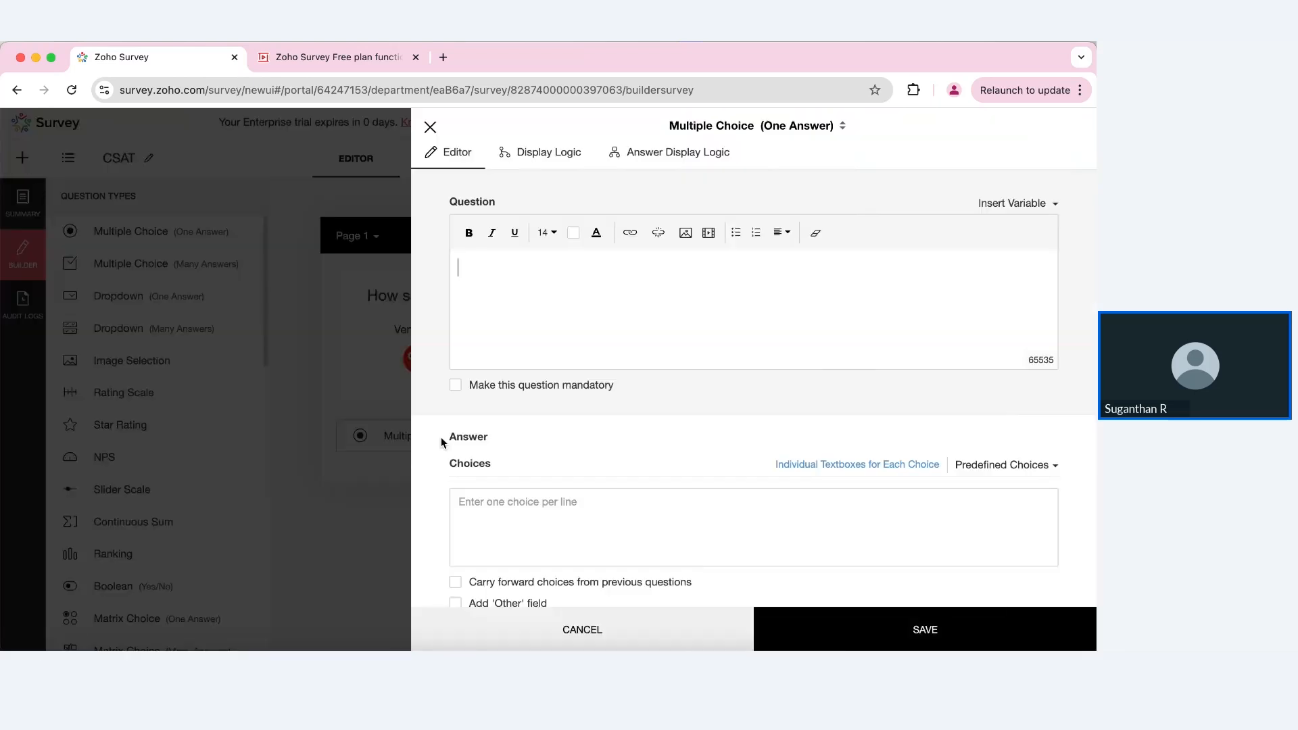
{"action": "type", "text": "What did you like the "}
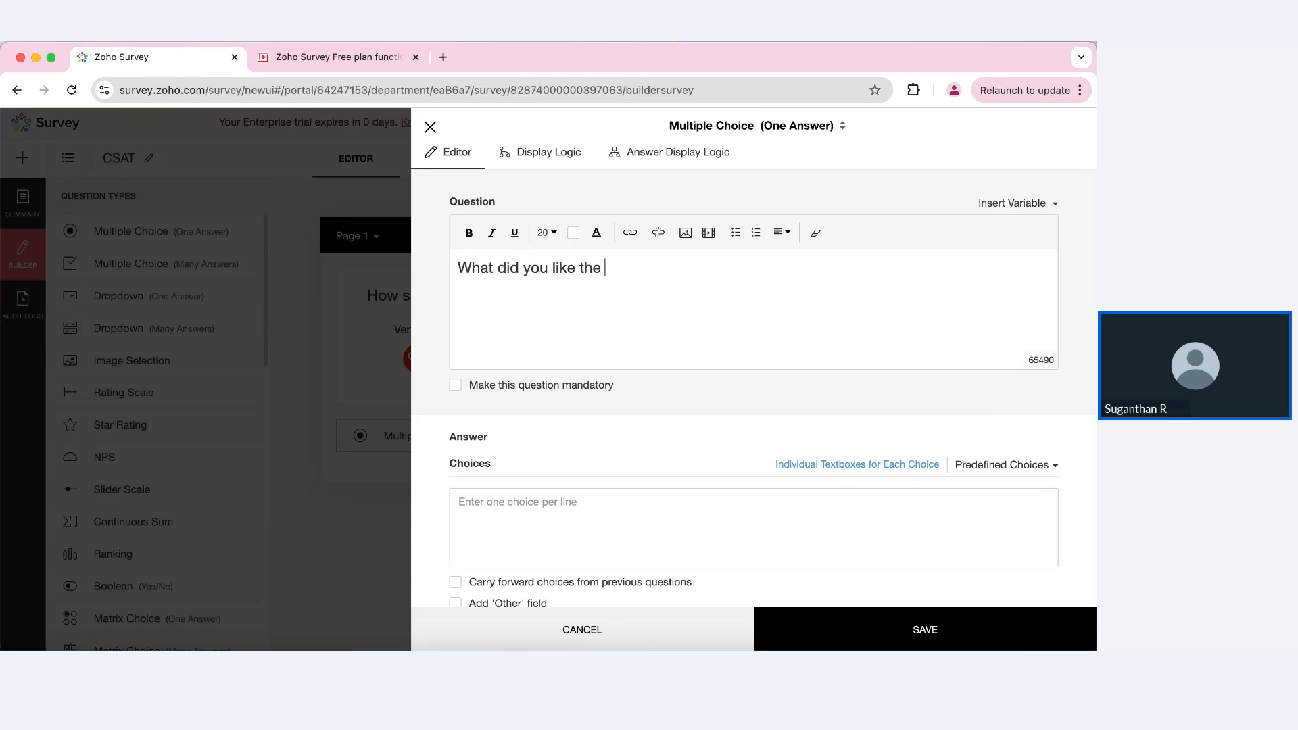
{"action": "type", "text": "most about the experience?"}
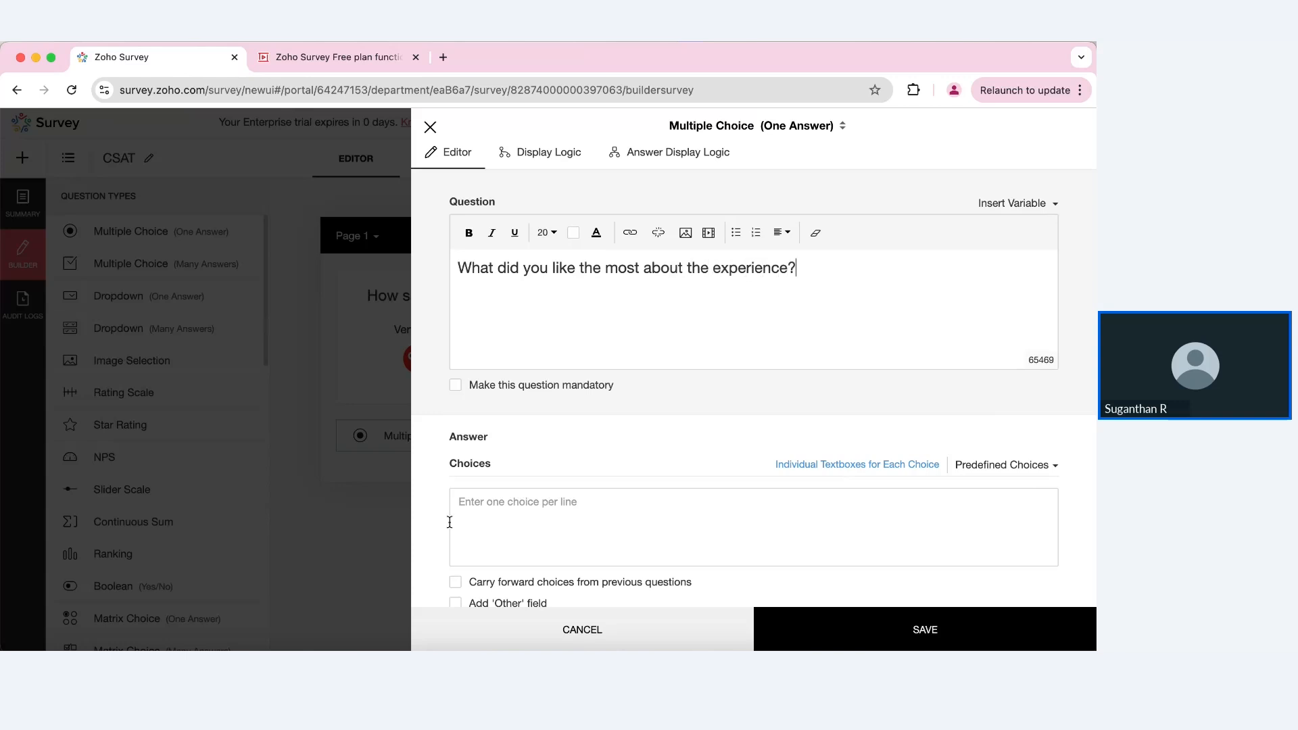
{"action": "left_click", "coordinate": [529, 520]}
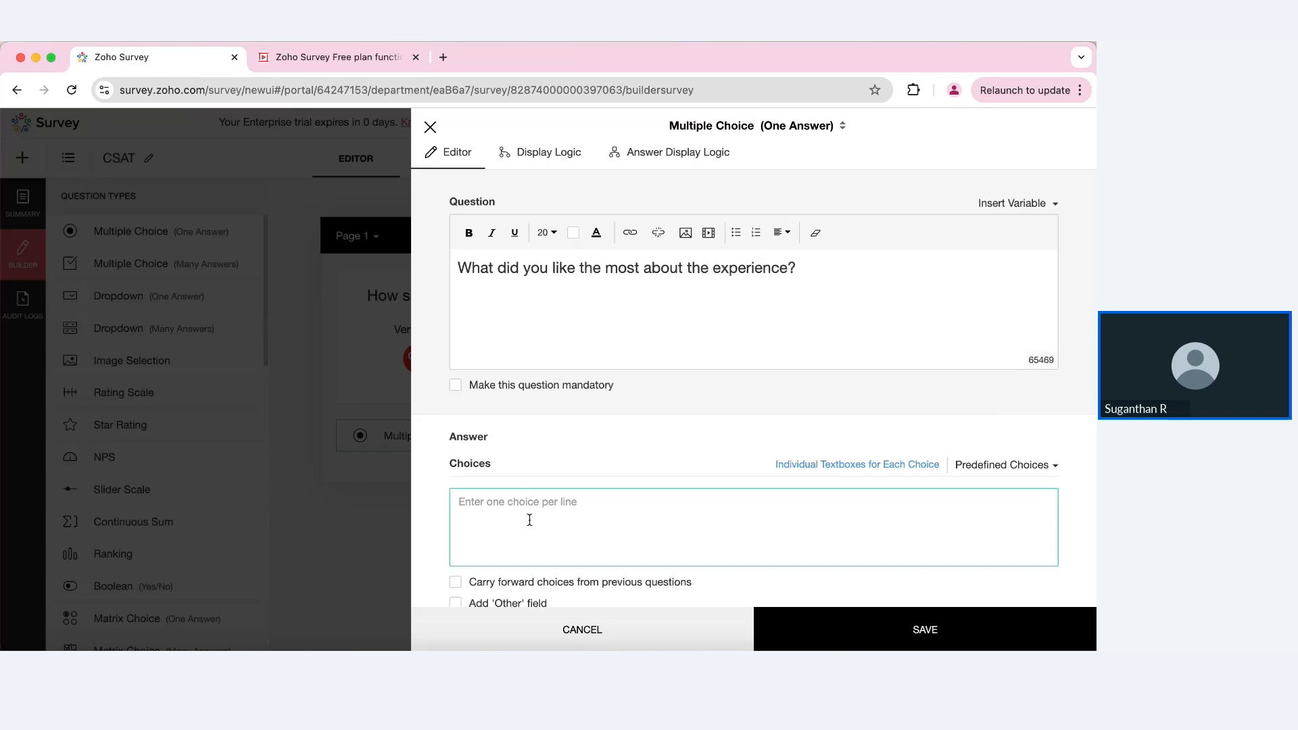
{"action": "type", "text": "Prodct design"}
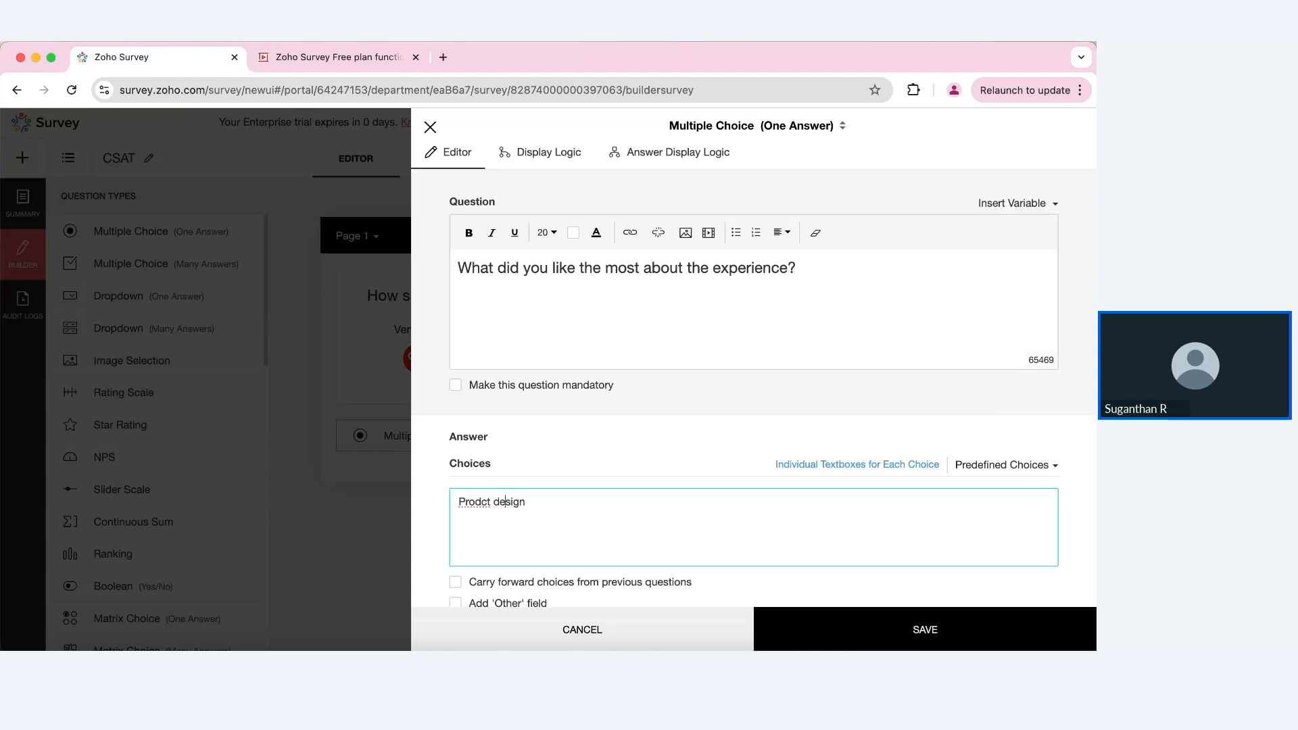
{"action": "type", "text": "u"}
{"action": "type", "text": "Feat"}
{"action": "type", "text": " for money"}
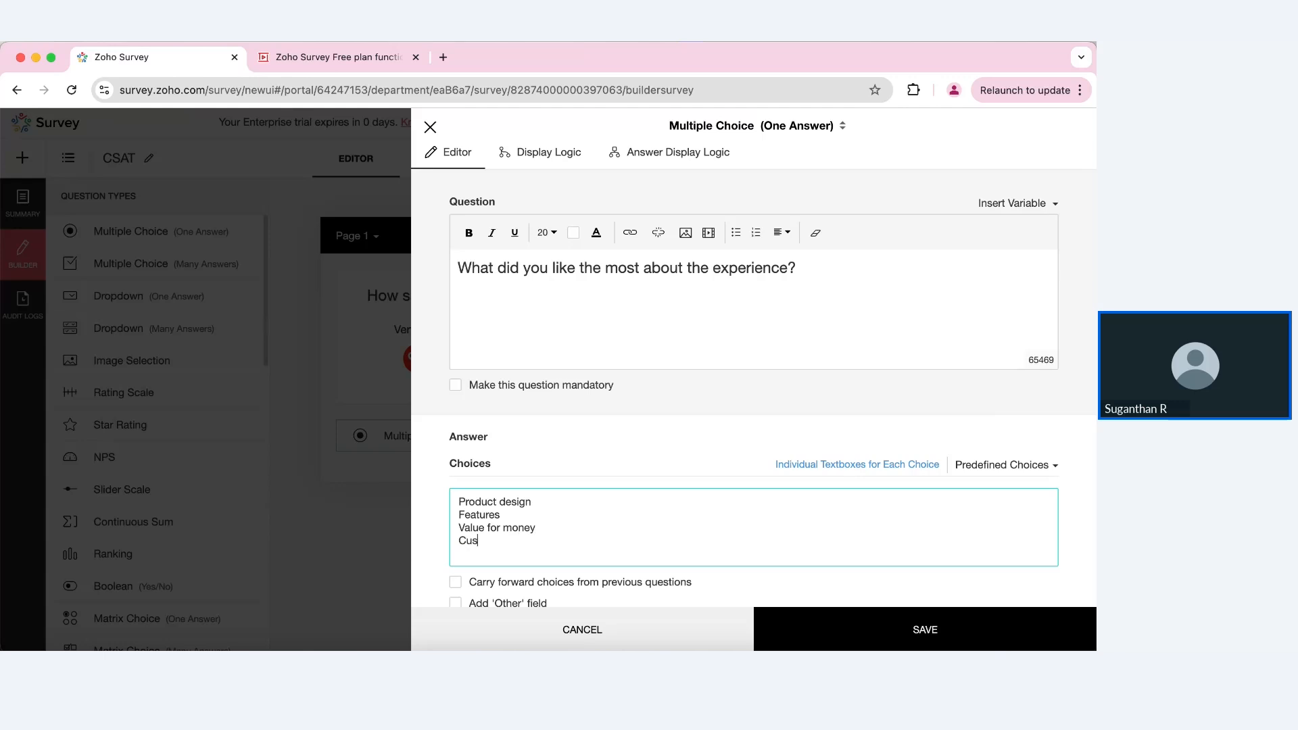
{"action": "type", "text": "tomer service"}
{"action": "left_click", "coordinate": [847, 640]}
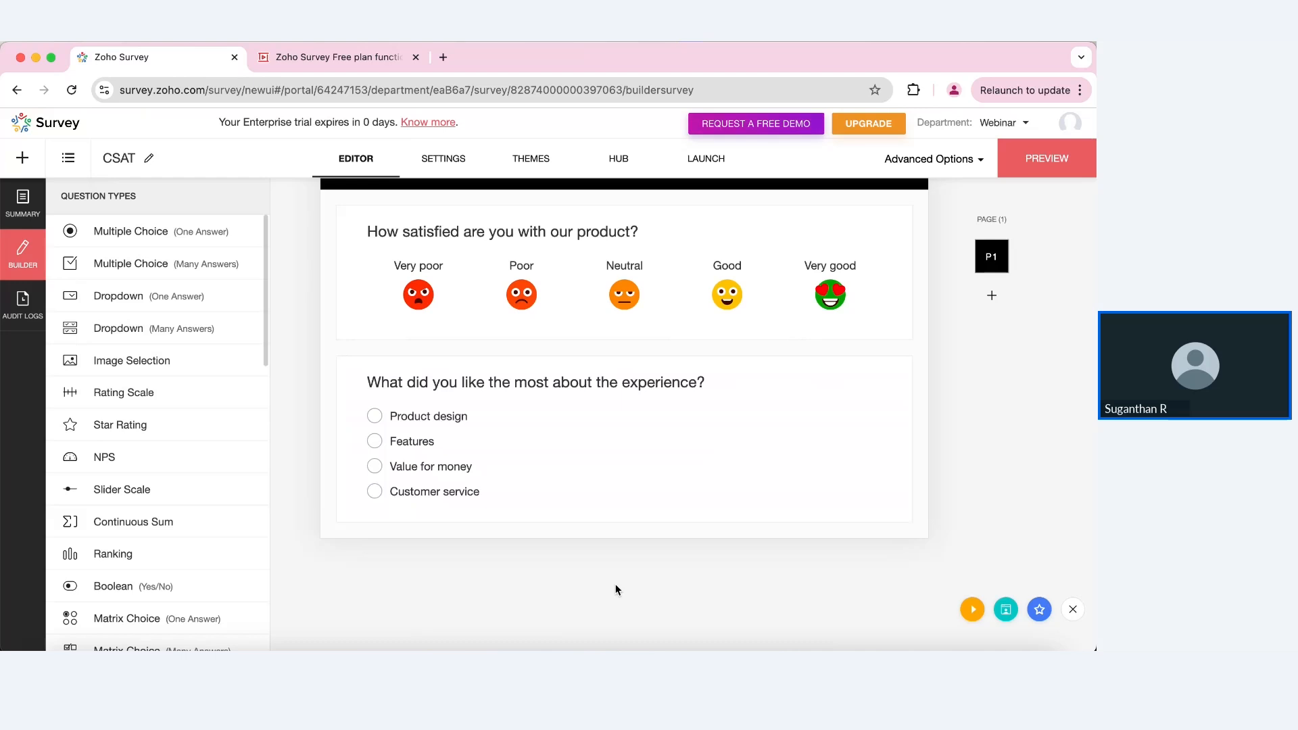
Step: Add an NPS question reading 'How likely are you to recommend us to a friend or family?'
{"action": "left_click_drag", "start_coordinate": [122, 455], "coordinate": [442, 570]}
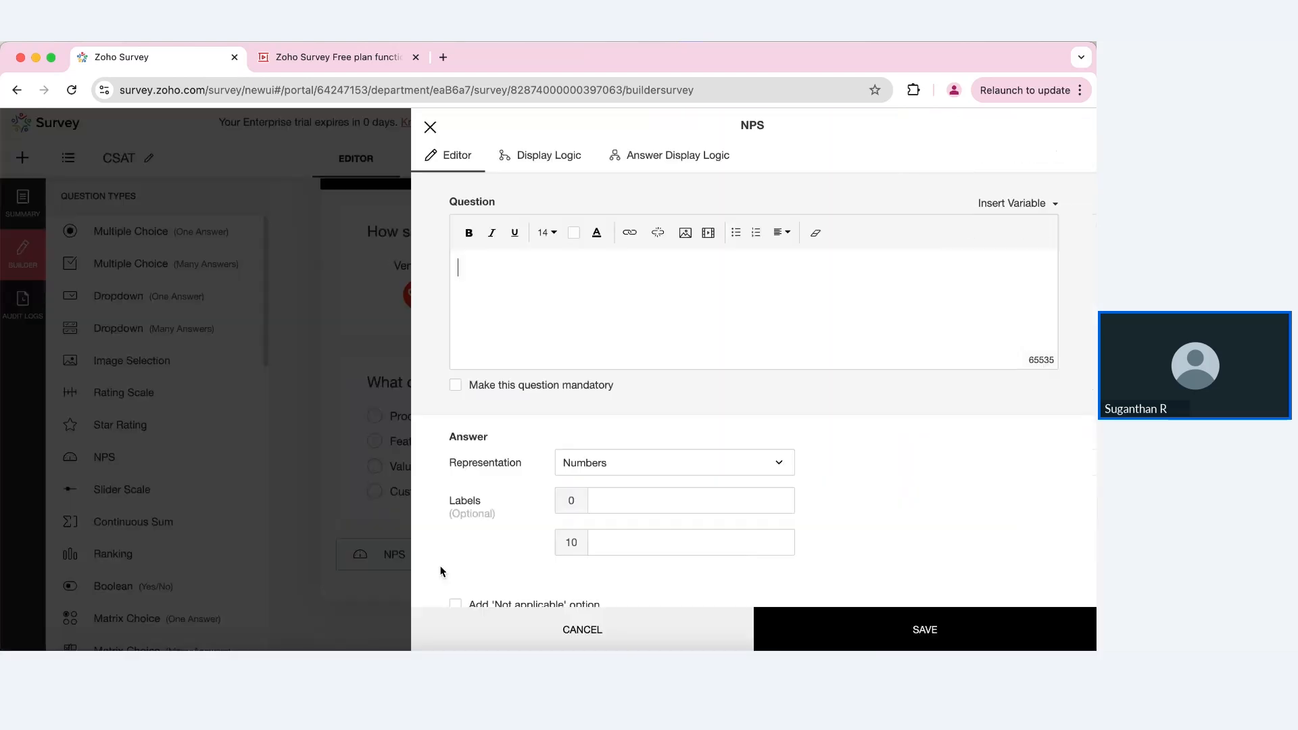
{"action": "left_click", "coordinate": [548, 307]}
{"action": "type", "text": "How likely ar"}
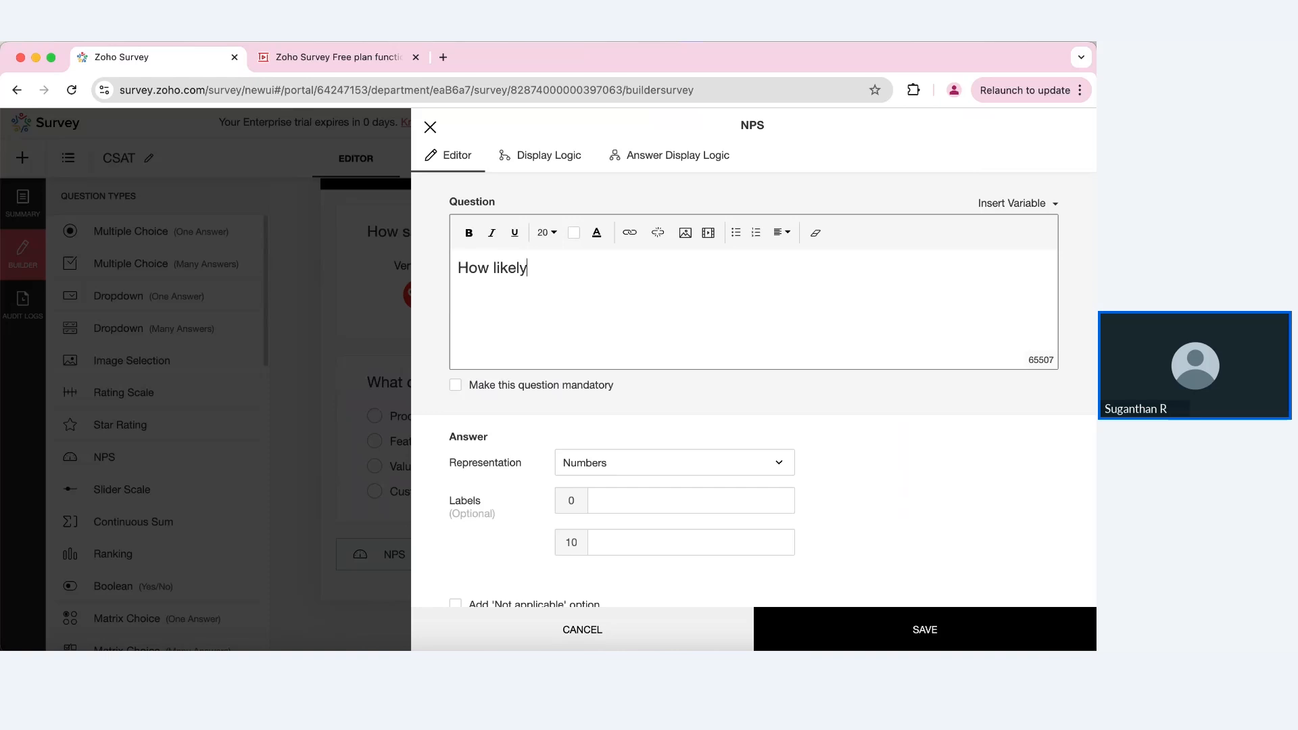
{"action": "type", "text": "e you to recommend us "}
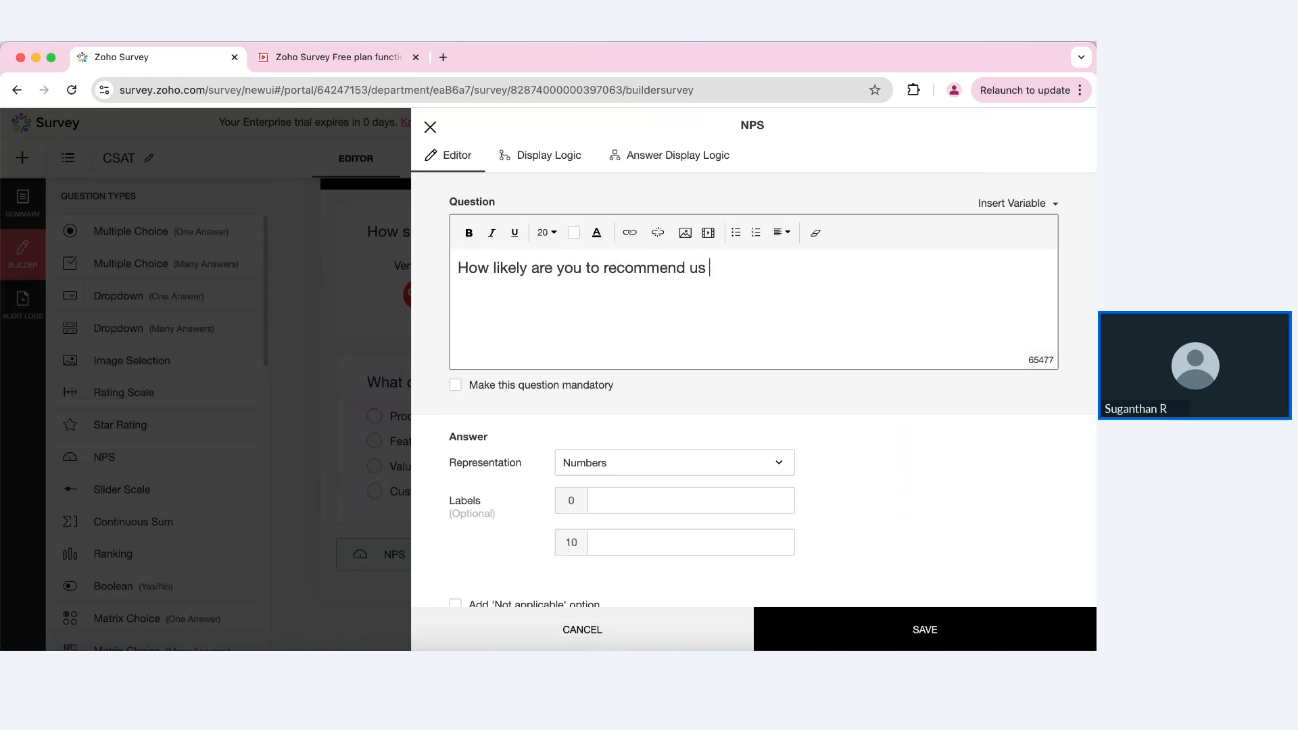
{"action": "type", "text": "to a friend or famil"}
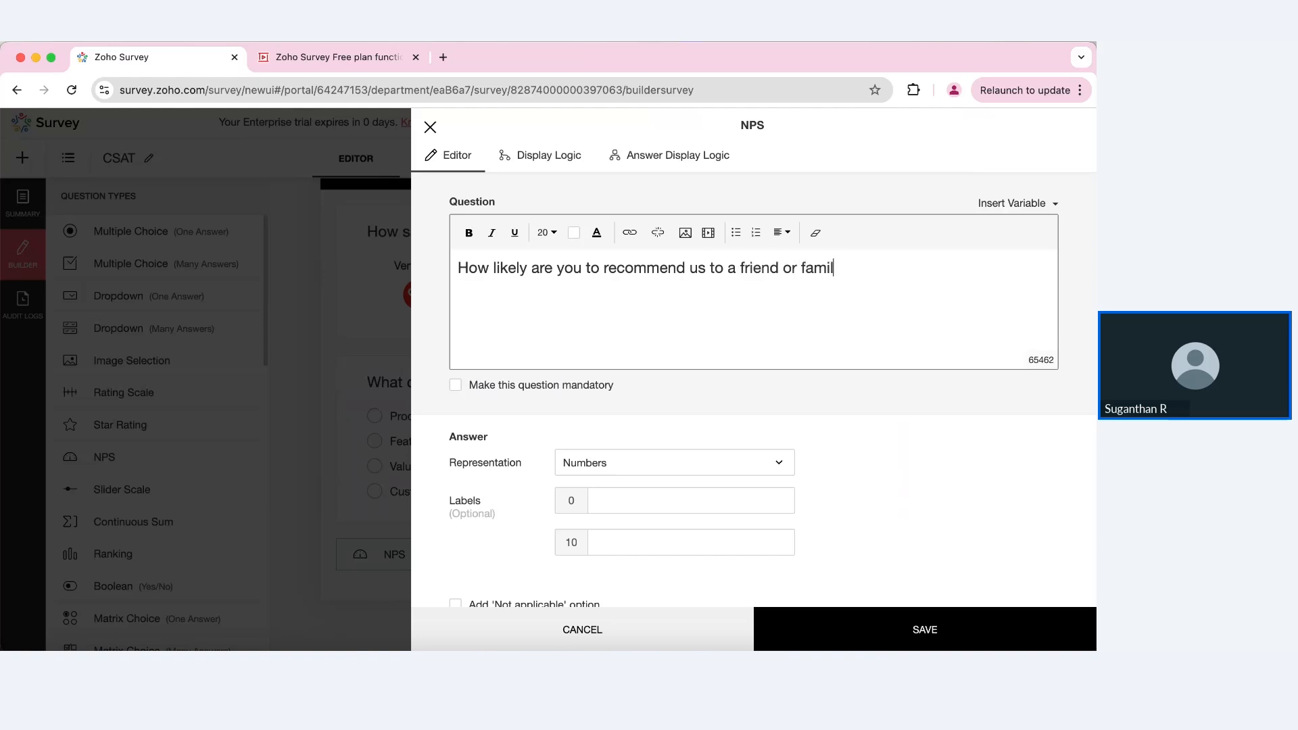
{"action": "type", "text": "y"}
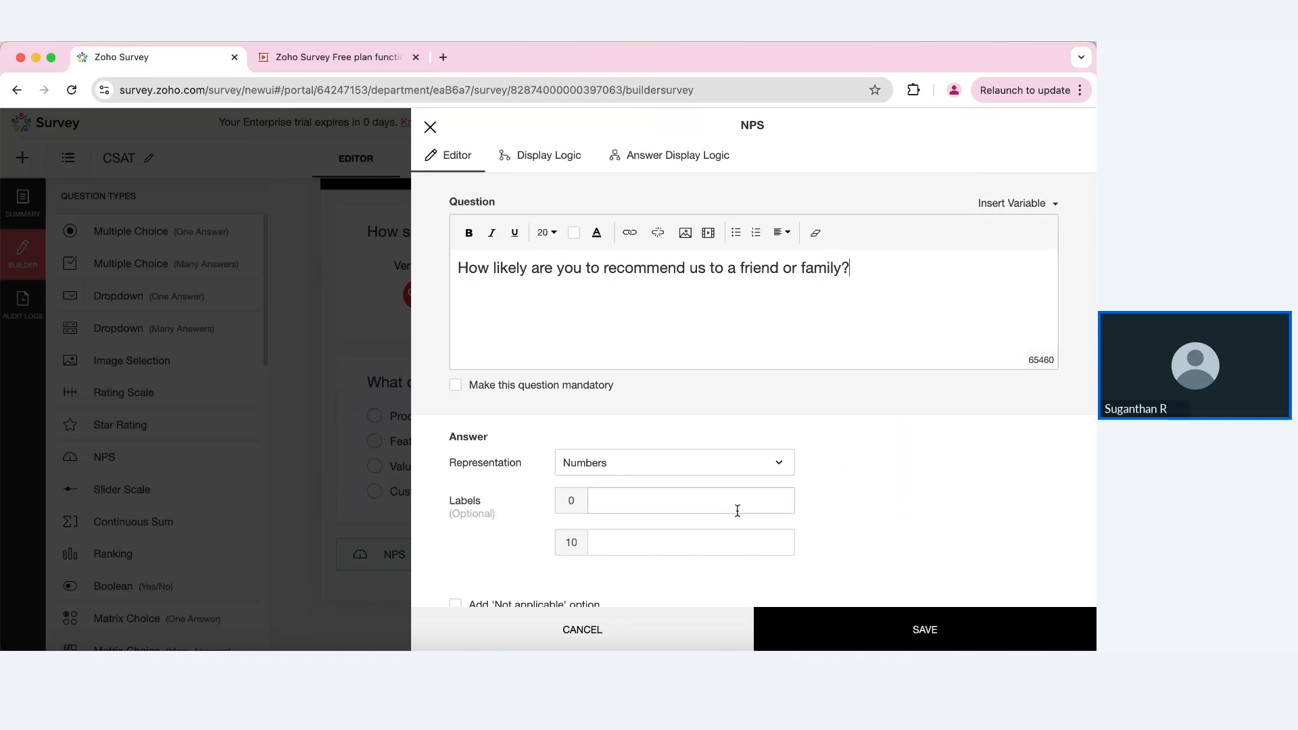
Step: Label score 0 'Most unlikely' and score 10 'Excellent', and save the NPS question
{"action": "left_click", "coordinate": [716, 504]}
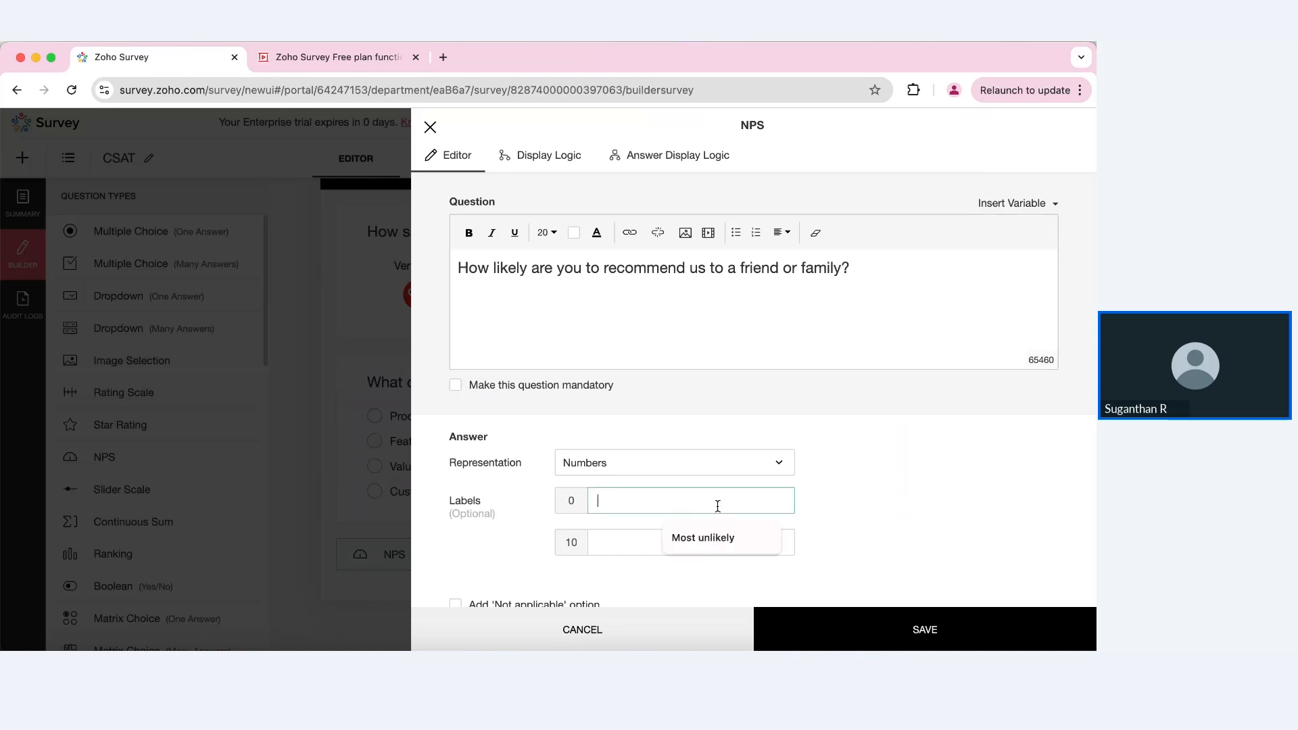
{"action": "left_click", "coordinate": [715, 537]}
{"action": "left_click", "coordinate": [703, 540]}
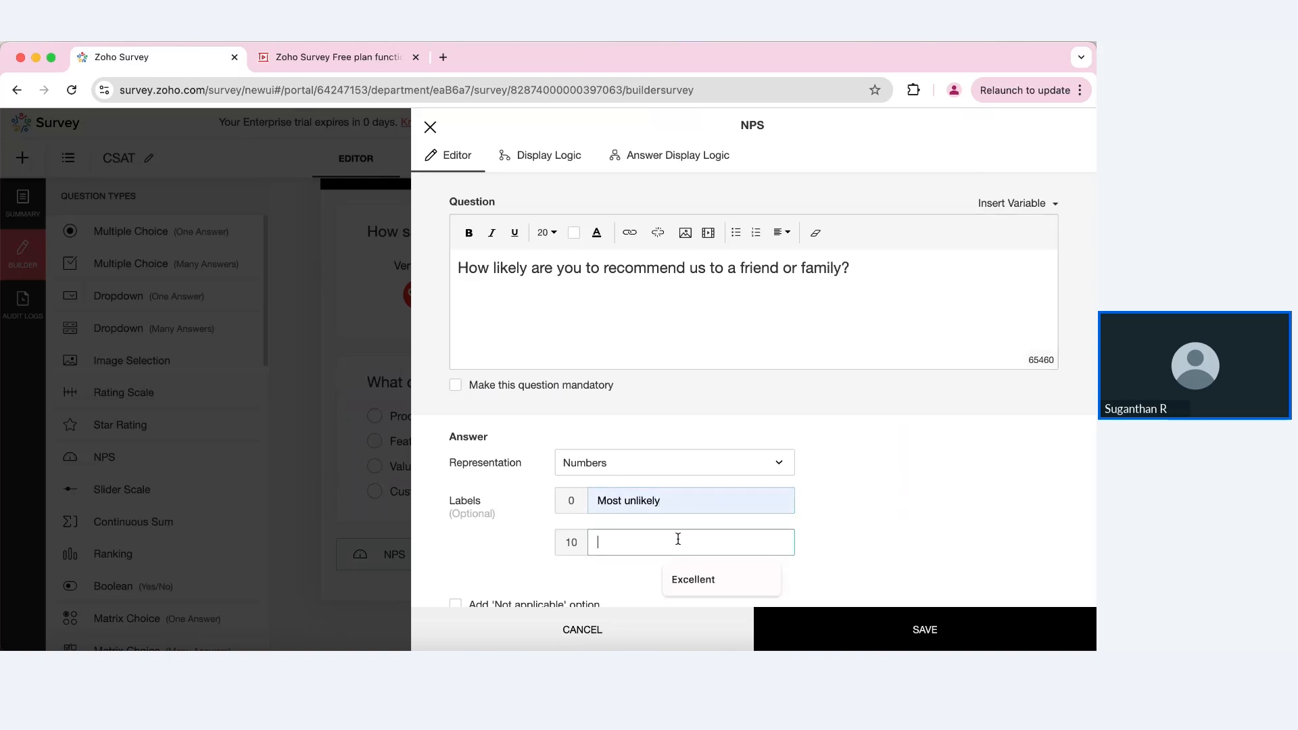
{"action": "left_click", "coordinate": [697, 583]}
{"action": "left_click", "coordinate": [834, 626]}
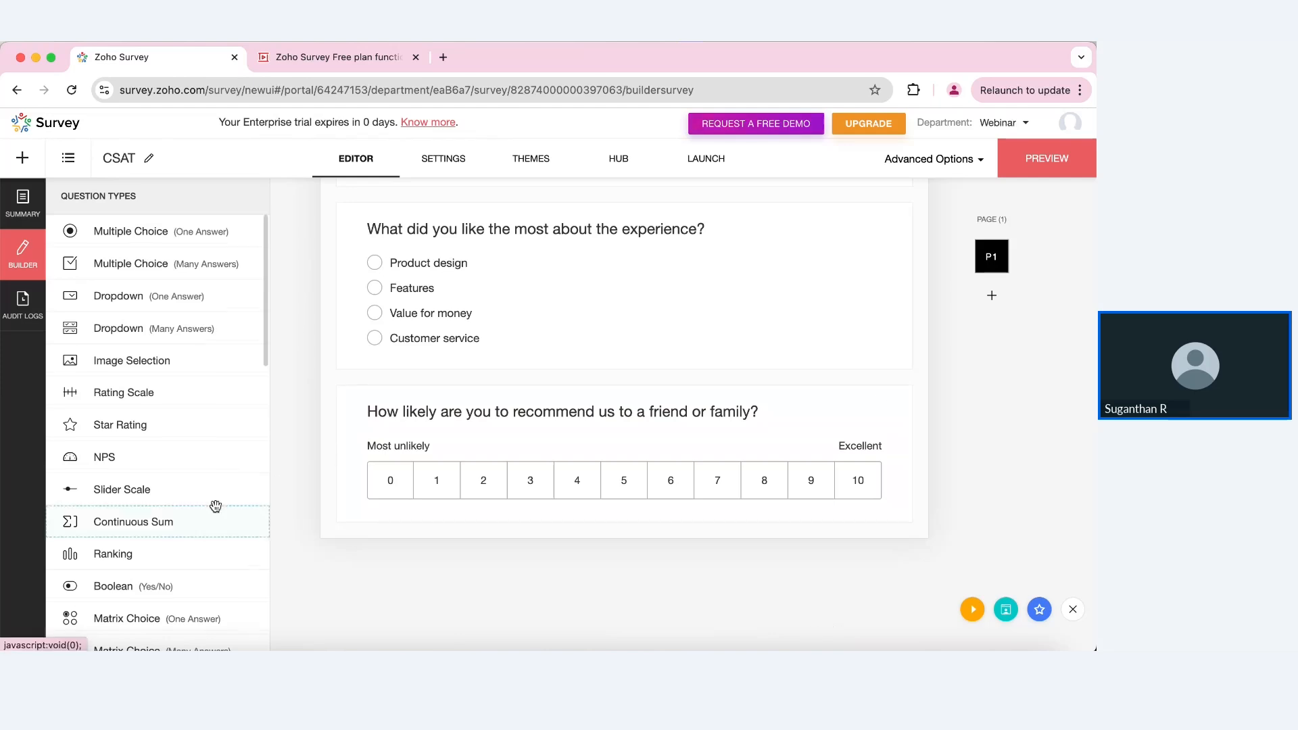
{"action": "scroll", "coordinate": [215, 505], "scroll_direction": "down", "scroll_amount": 4}
{"action": "scroll", "coordinate": [215, 506], "scroll_direction": "down", "scroll_amount": 3}
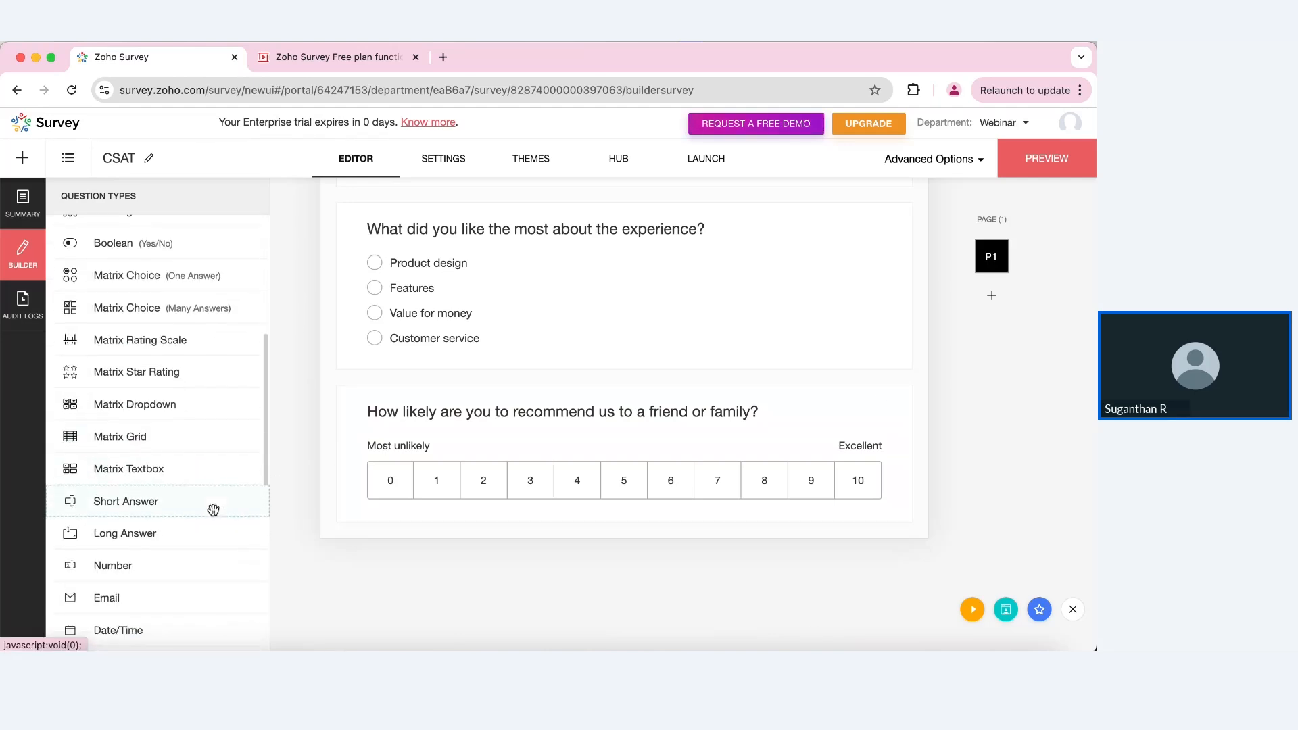
Step: Add mandatory long-answer question 'What improvements would you suggest?'
{"action": "left_click_drag", "start_coordinate": [136, 534], "coordinate": [532, 559]}
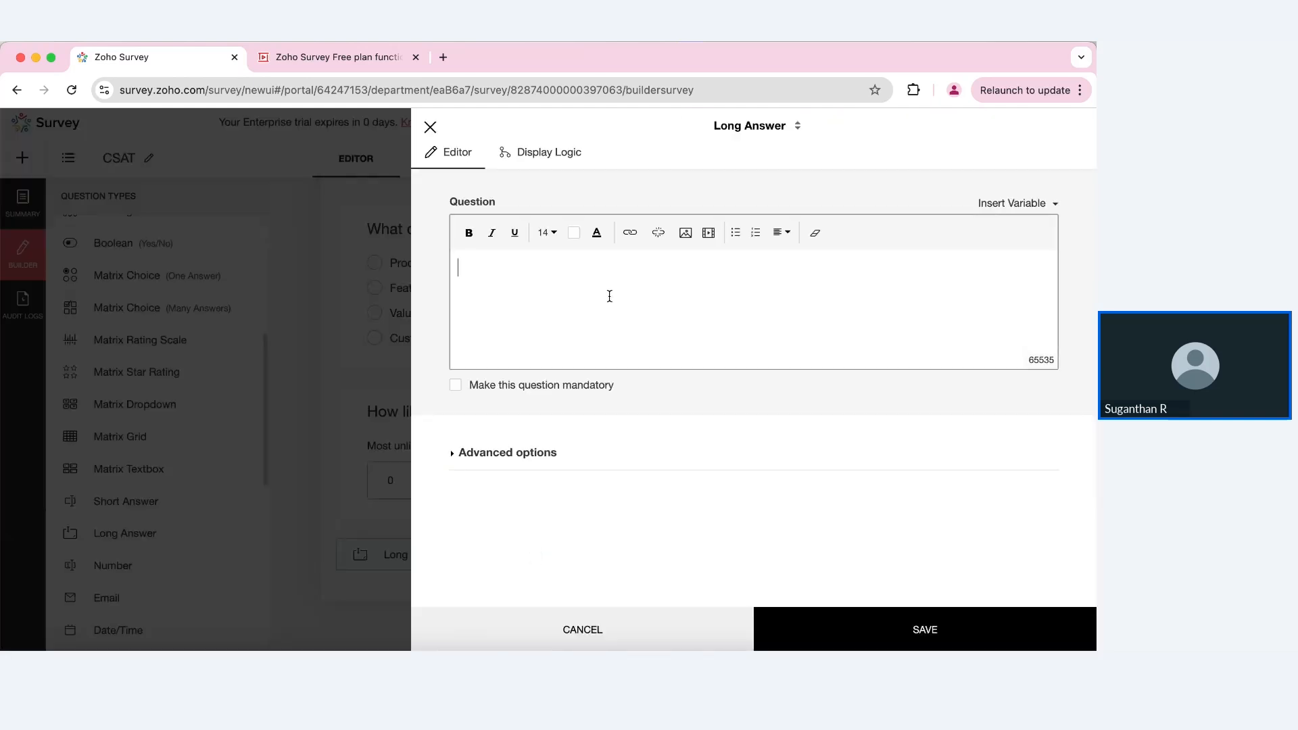
{"action": "type", "text": "What improvements"}
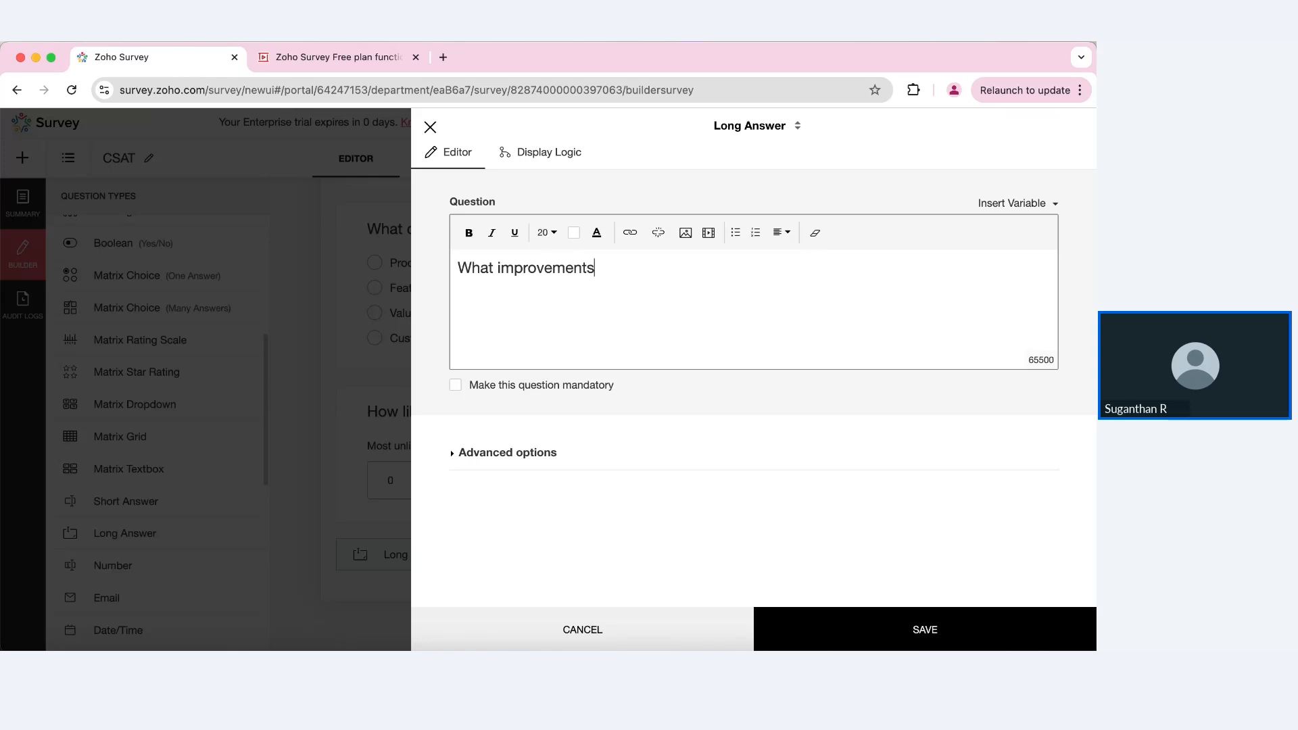
{"action": "type", "text": " would you suggest?"}
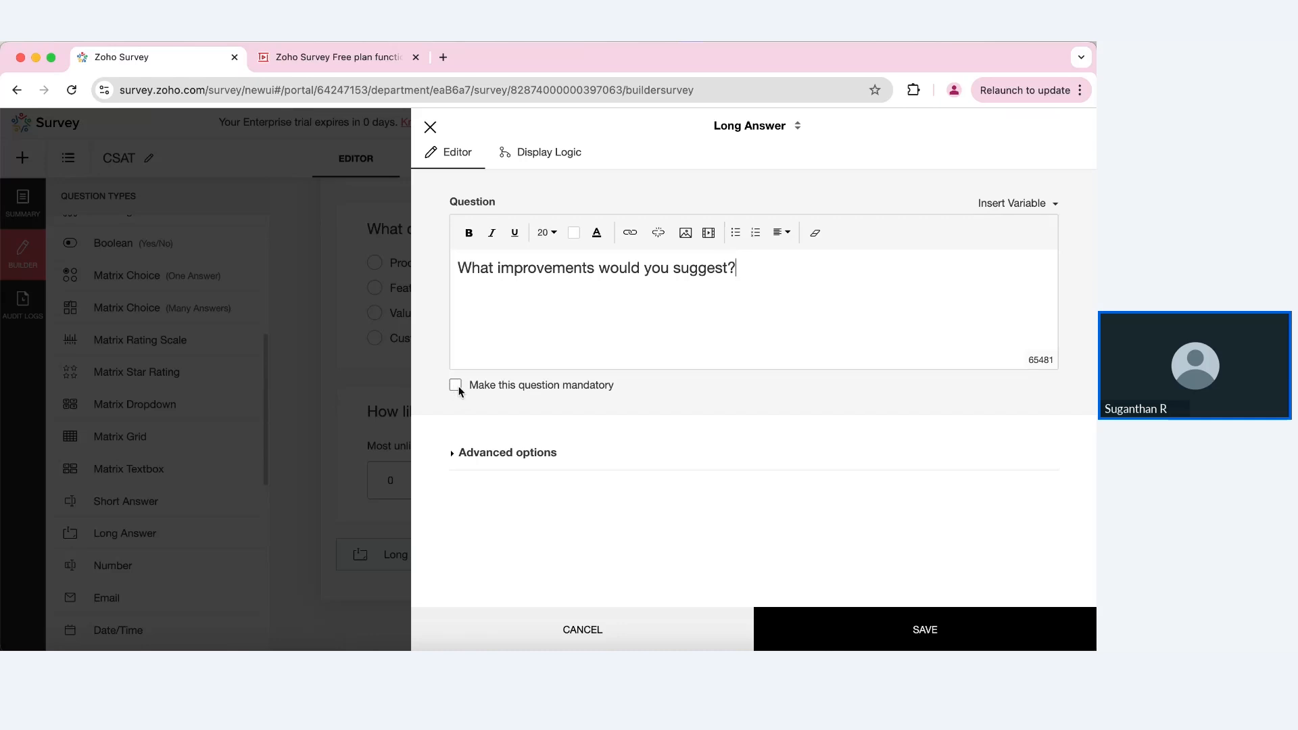
{"action": "left_click", "coordinate": [457, 385]}
{"action": "left_click", "coordinate": [837, 646]}
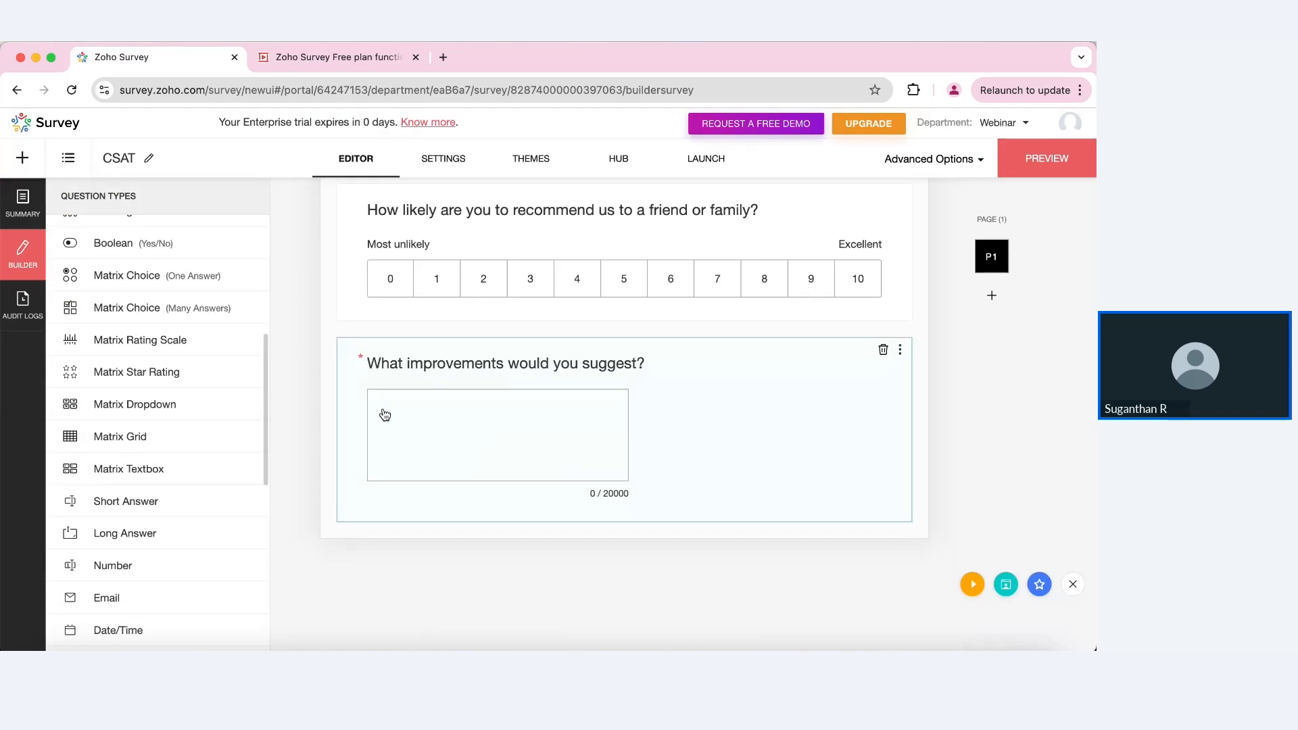
Step: Set the long-answer question's text box to 100 characters wide
{"action": "left_click", "coordinate": [604, 415]}
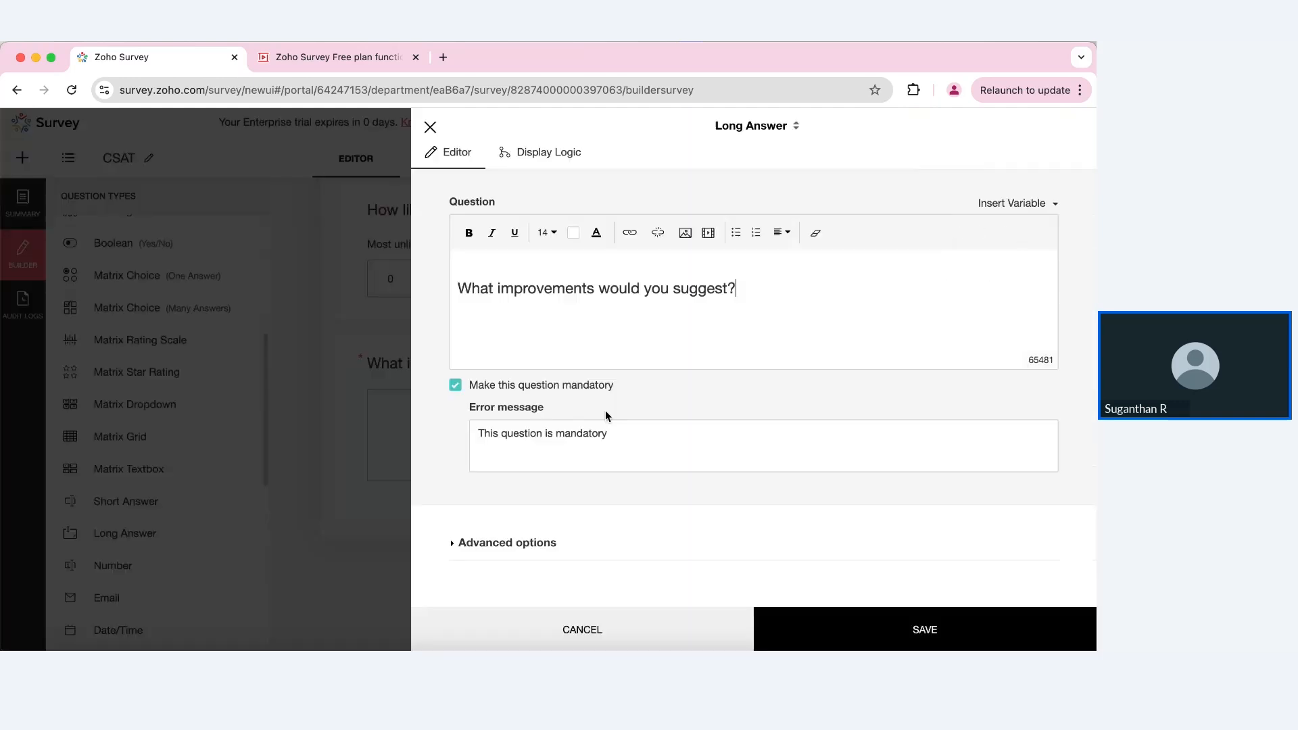
{"action": "left_click", "coordinate": [500, 544]}
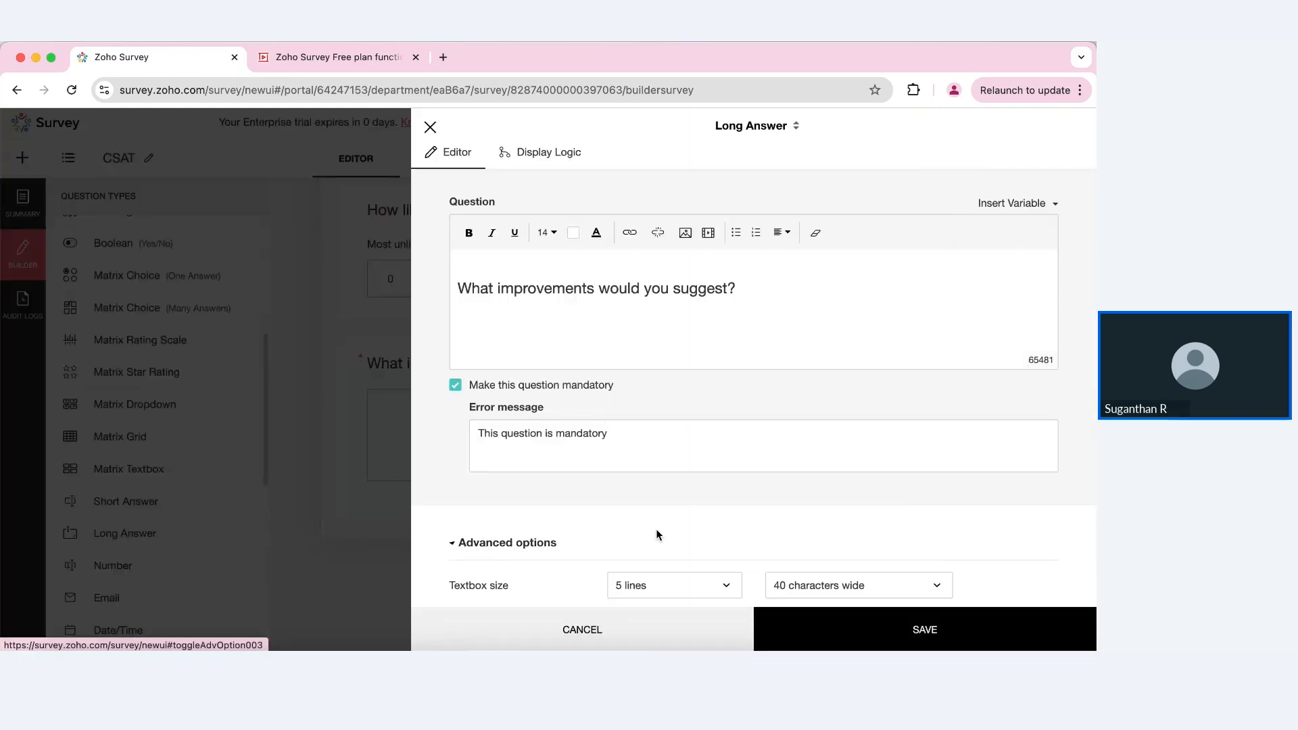
{"action": "scroll", "coordinate": [656, 528], "scroll_direction": "down", "scroll_amount": 3}
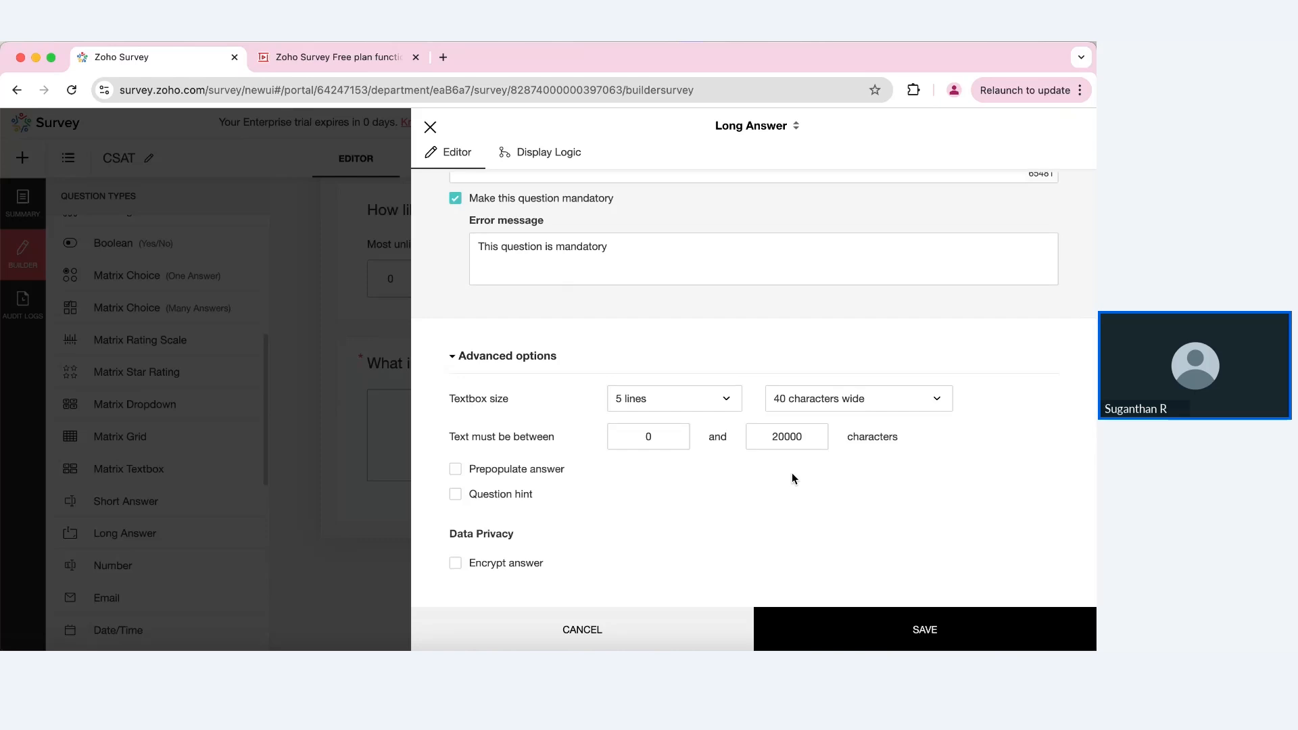
{"action": "left_click", "coordinate": [891, 404]}
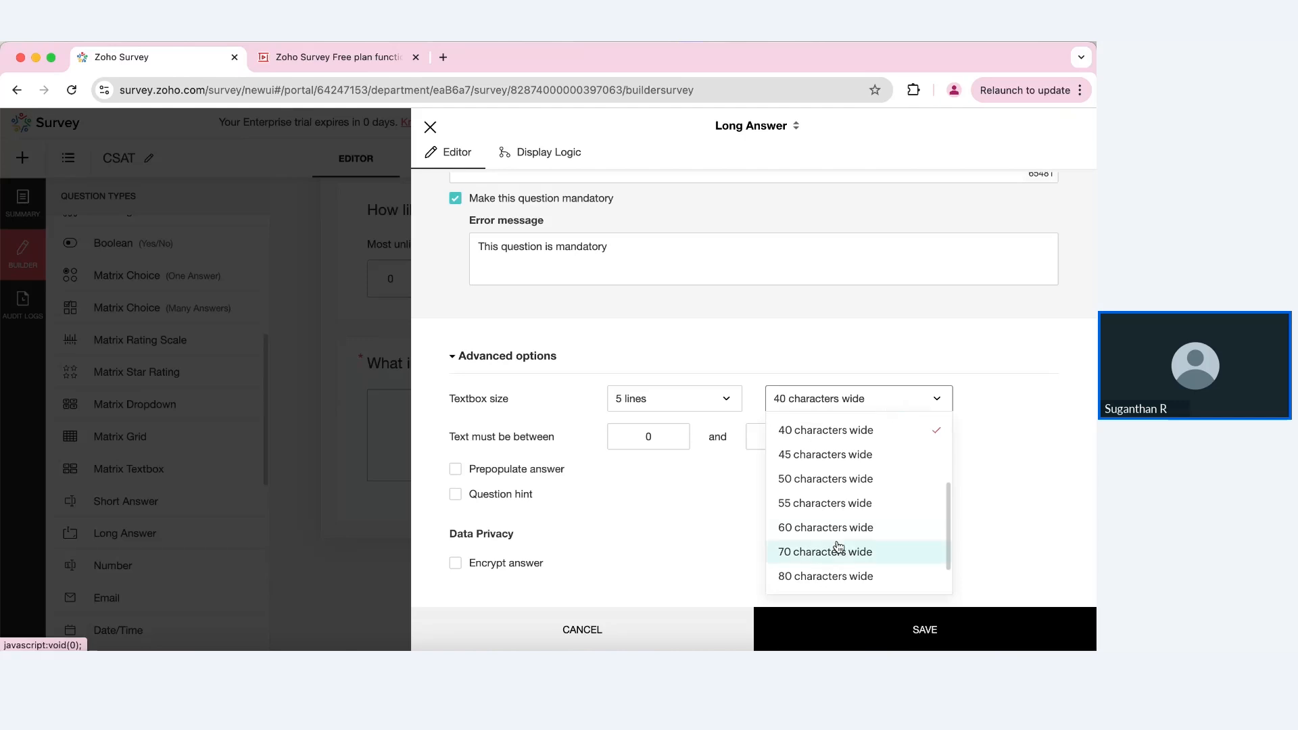
{"action": "scroll", "coordinate": [839, 546], "scroll_direction": "down", "scroll_amount": 2}
{"action": "left_click", "coordinate": [828, 574]}
{"action": "left_click", "coordinate": [843, 622]}
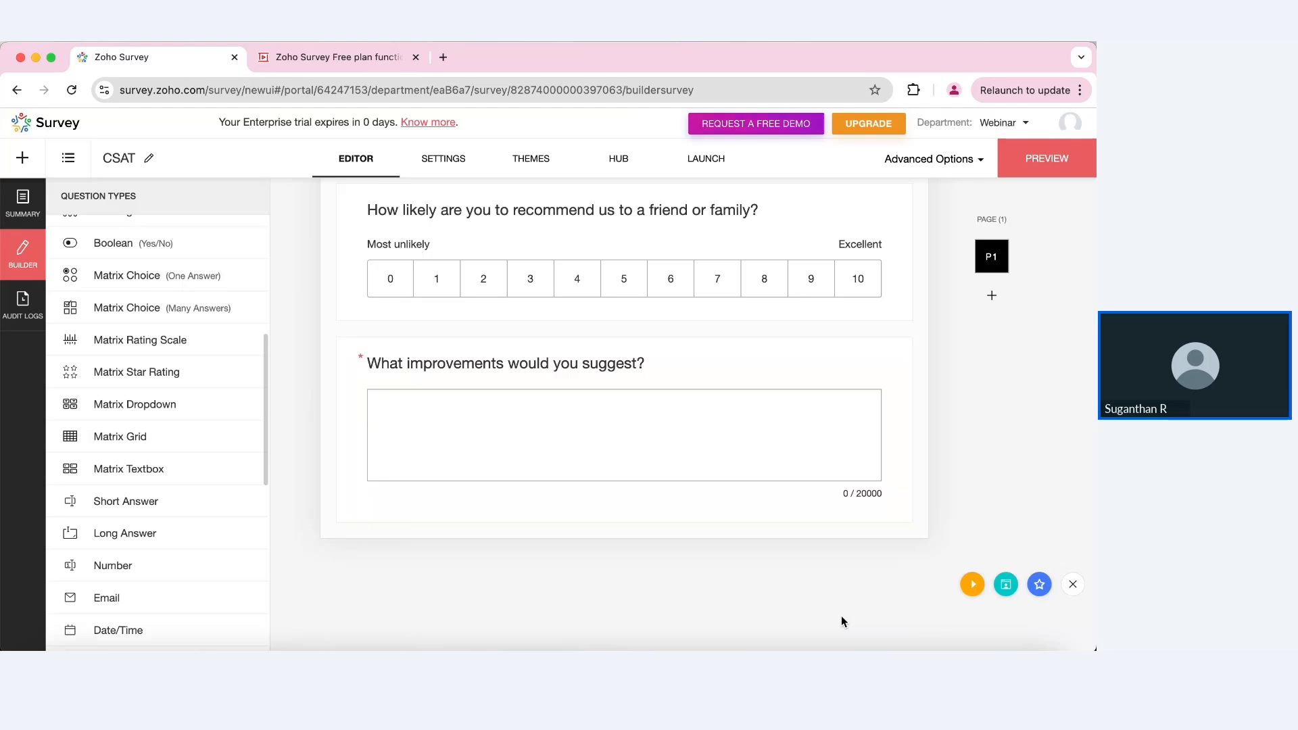
{"action": "scroll", "coordinate": [739, 505], "scroll_direction": "up", "scroll_amount": 5}
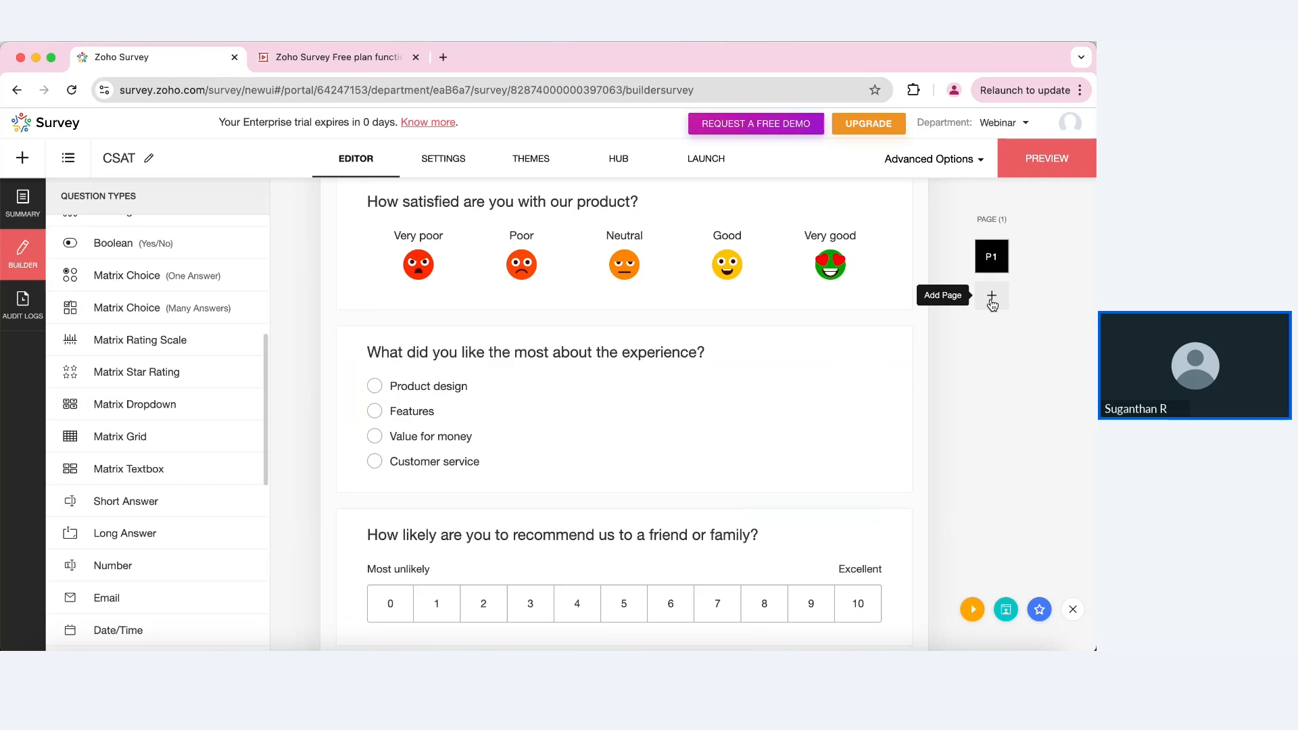
Step: Open the CSAT survey's Settings at the Header section with logo and published title options
{"action": "scroll", "coordinate": [776, 366], "scroll_direction": "up", "scroll_amount": 2}
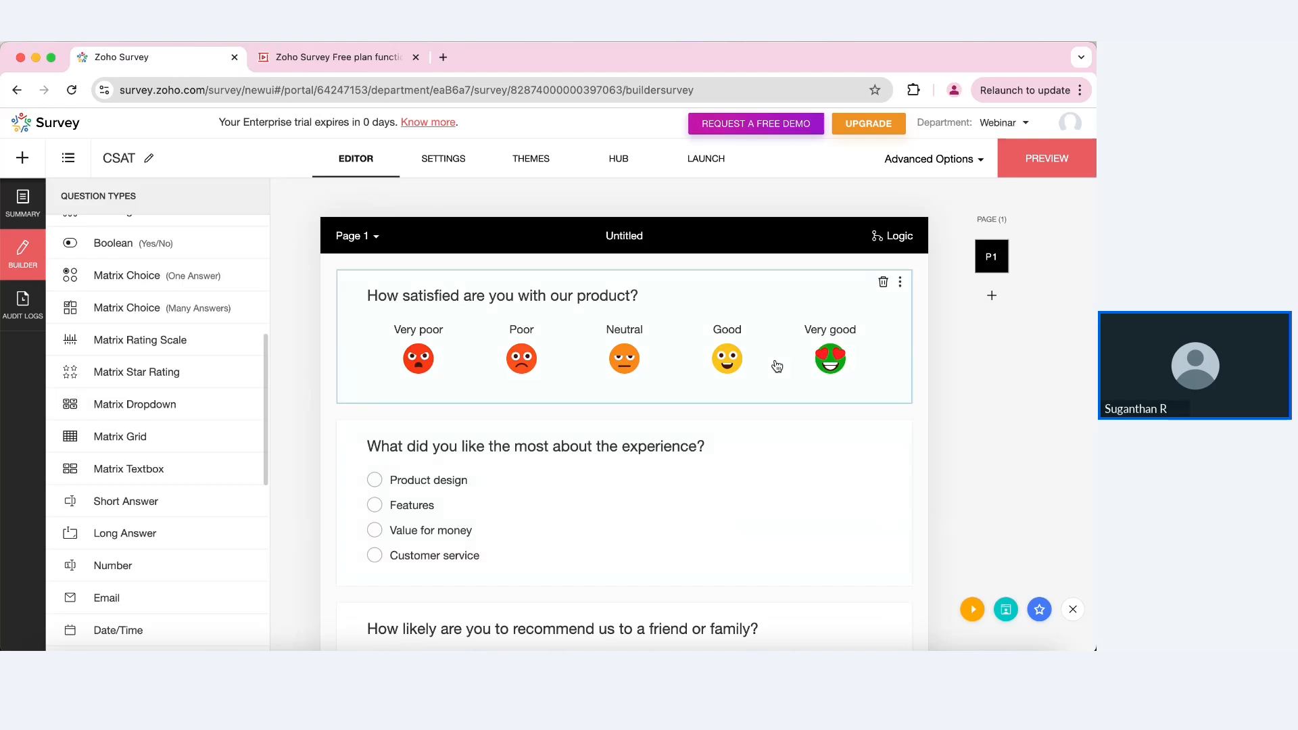
{"action": "left_click", "coordinate": [449, 168]}
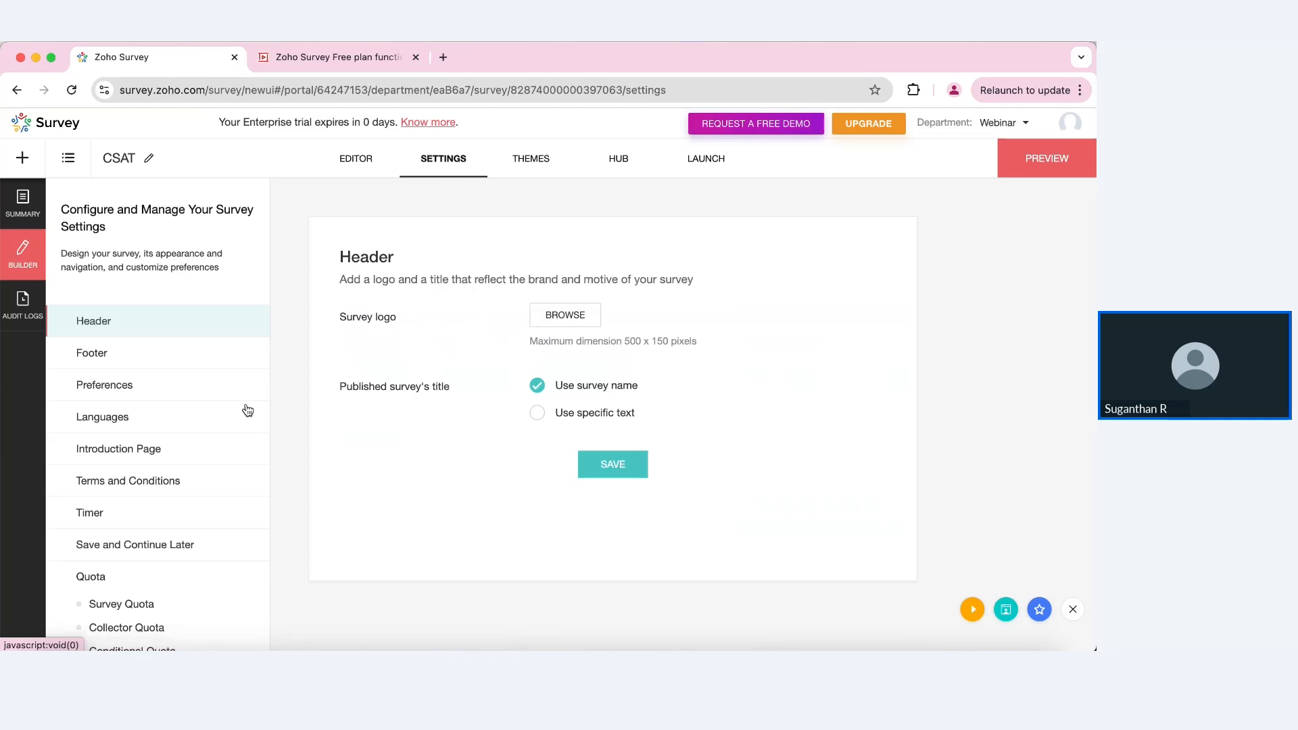
Step: Save the survey Preferences with the progress bar left off
{"action": "left_click", "coordinate": [186, 396]}
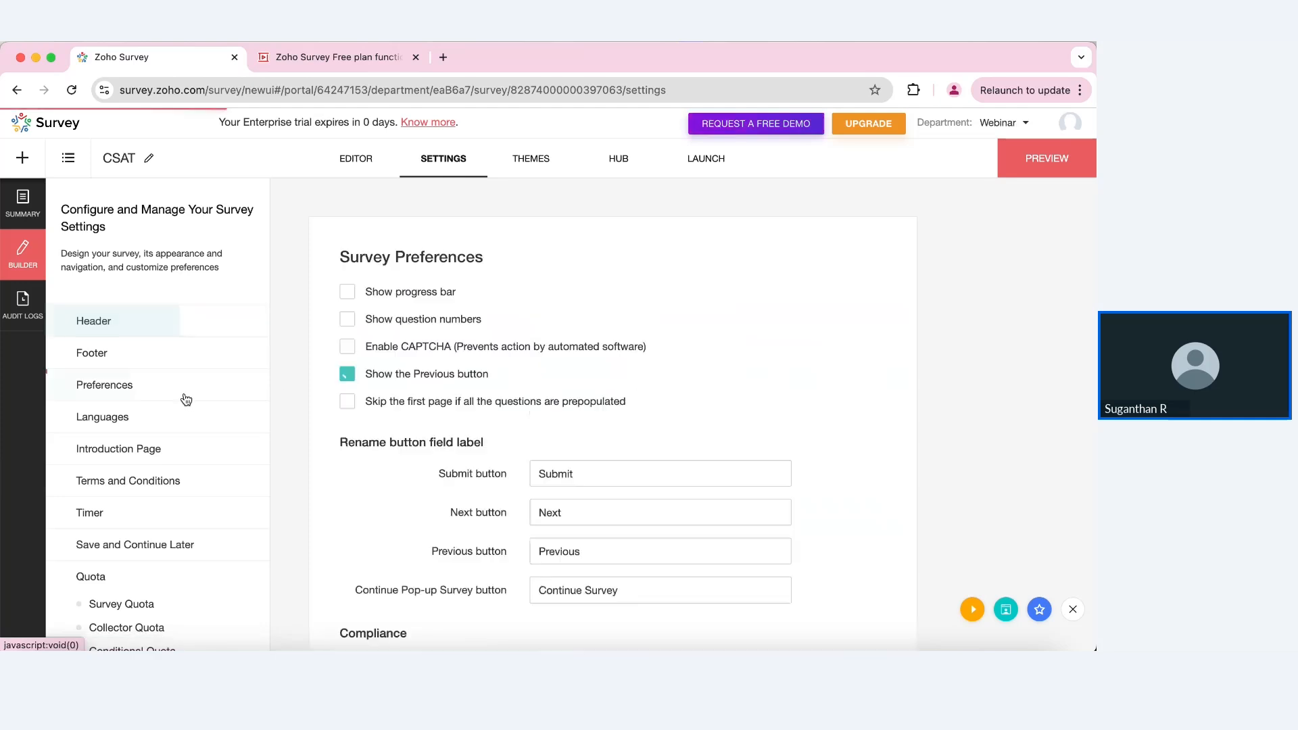
{"action": "left_click", "coordinate": [373, 293]}
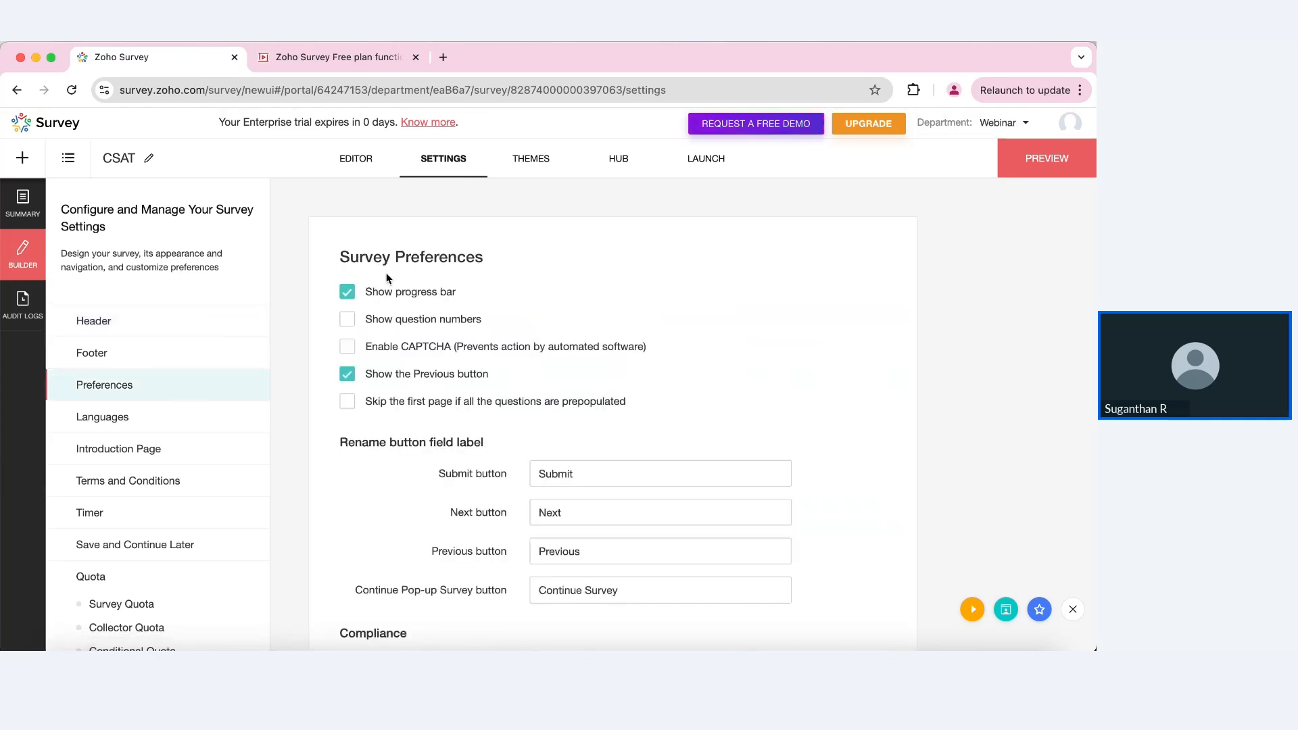
{"action": "left_click", "coordinate": [357, 292]}
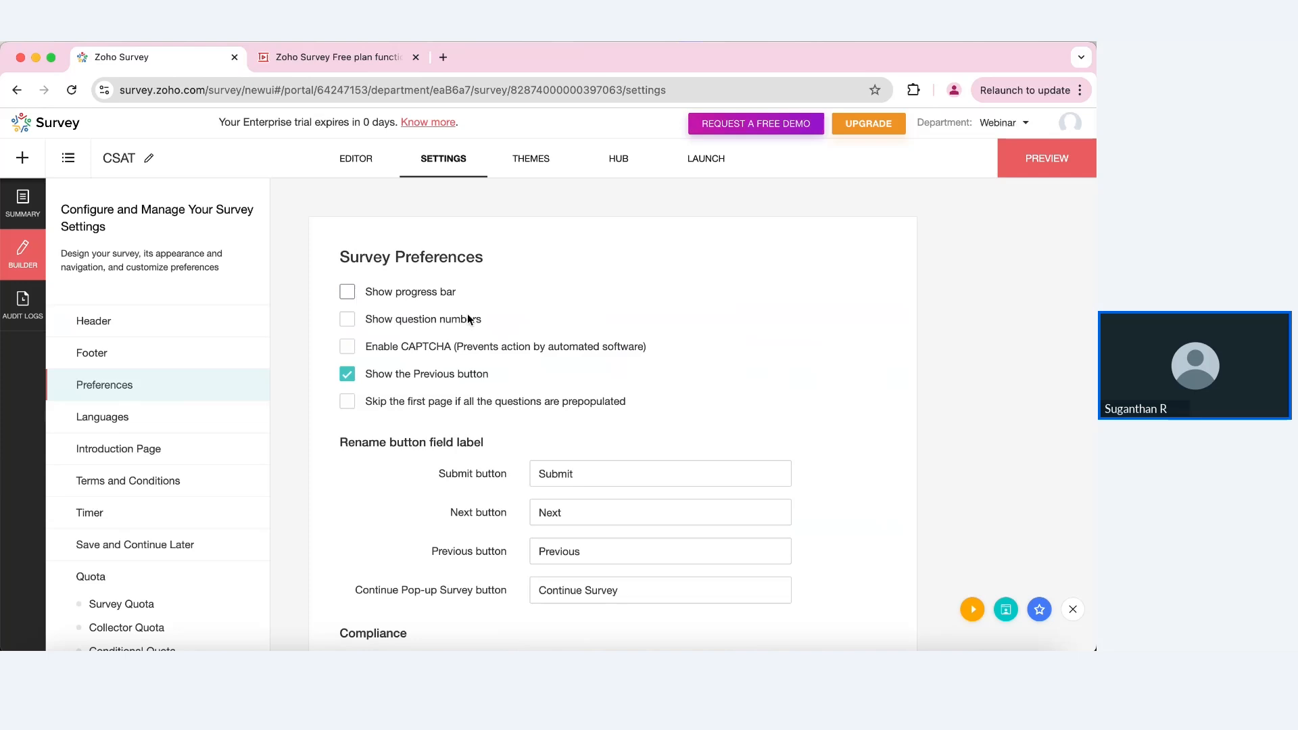
{"action": "scroll", "coordinate": [540, 351], "scroll_direction": "down", "scroll_amount": 8}
{"action": "left_click", "coordinate": [600, 485]}
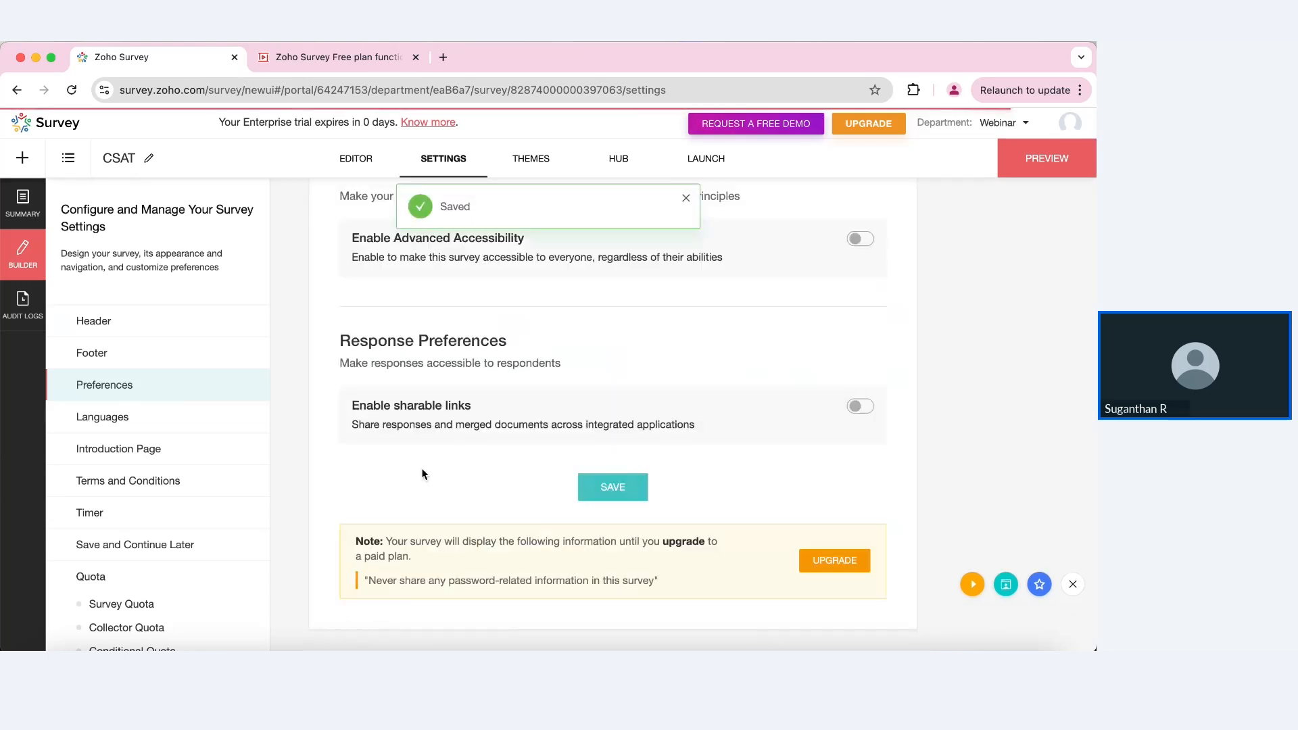
Step: Apply the customizable Graphite theme to the CSAT survey
{"action": "left_click", "coordinate": [548, 163]}
{"action": "left_click", "coordinate": [659, 520]}
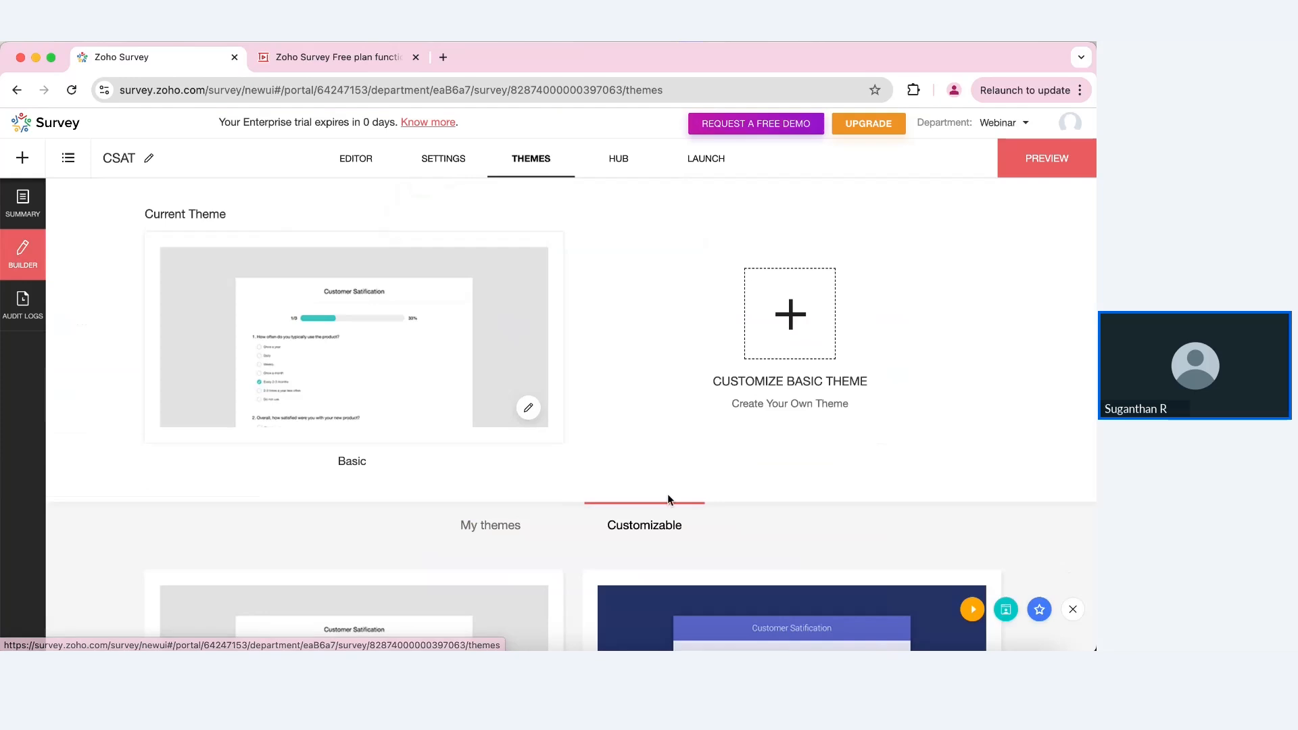
{"action": "scroll", "coordinate": [652, 464], "scroll_direction": "down", "scroll_amount": 8}
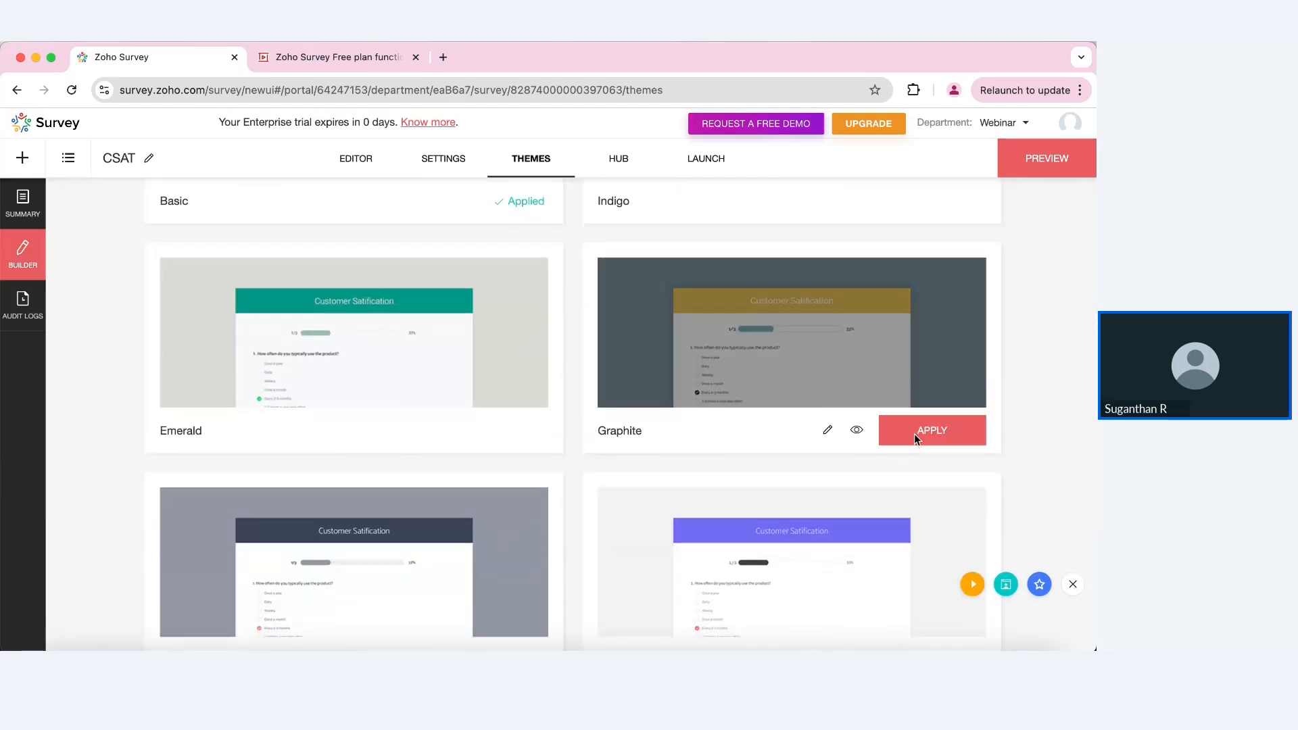
{"action": "left_click", "coordinate": [914, 436]}
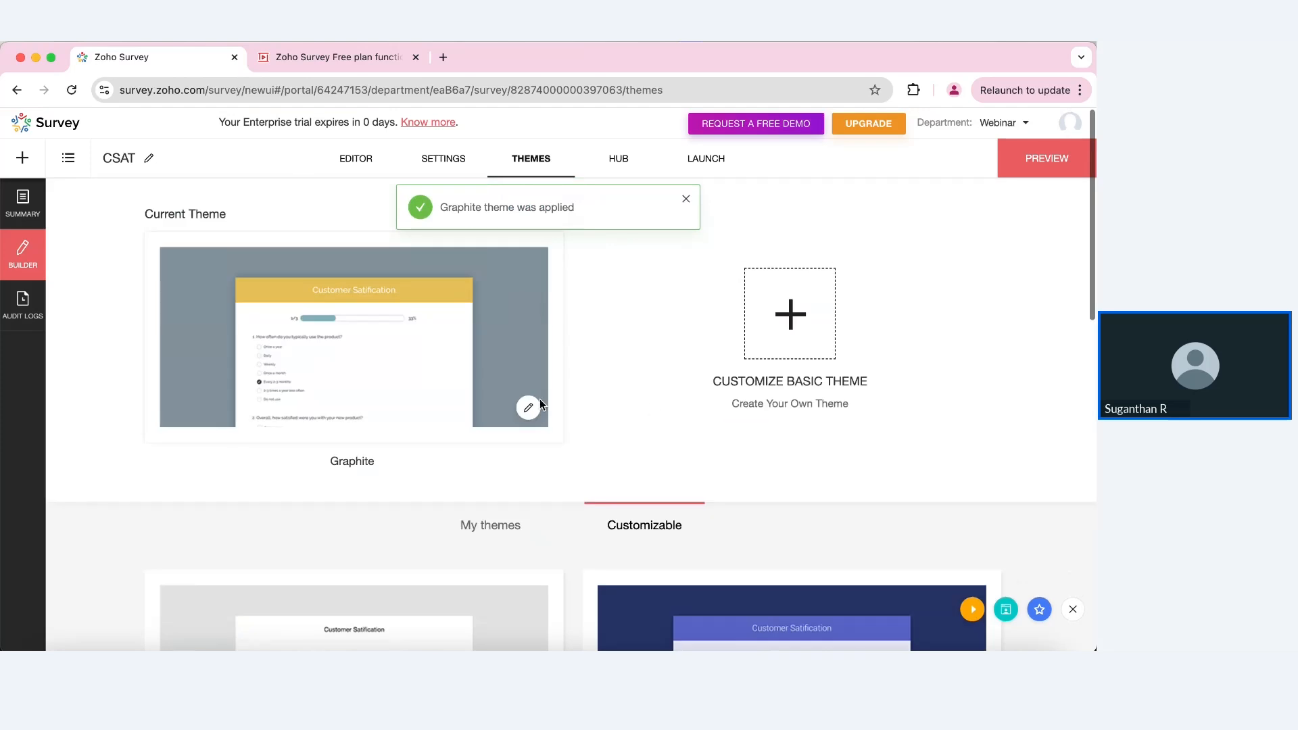
Step: Edit the Graphite theme and give the survey background the flower pattern
{"action": "left_click", "coordinate": [529, 407]}
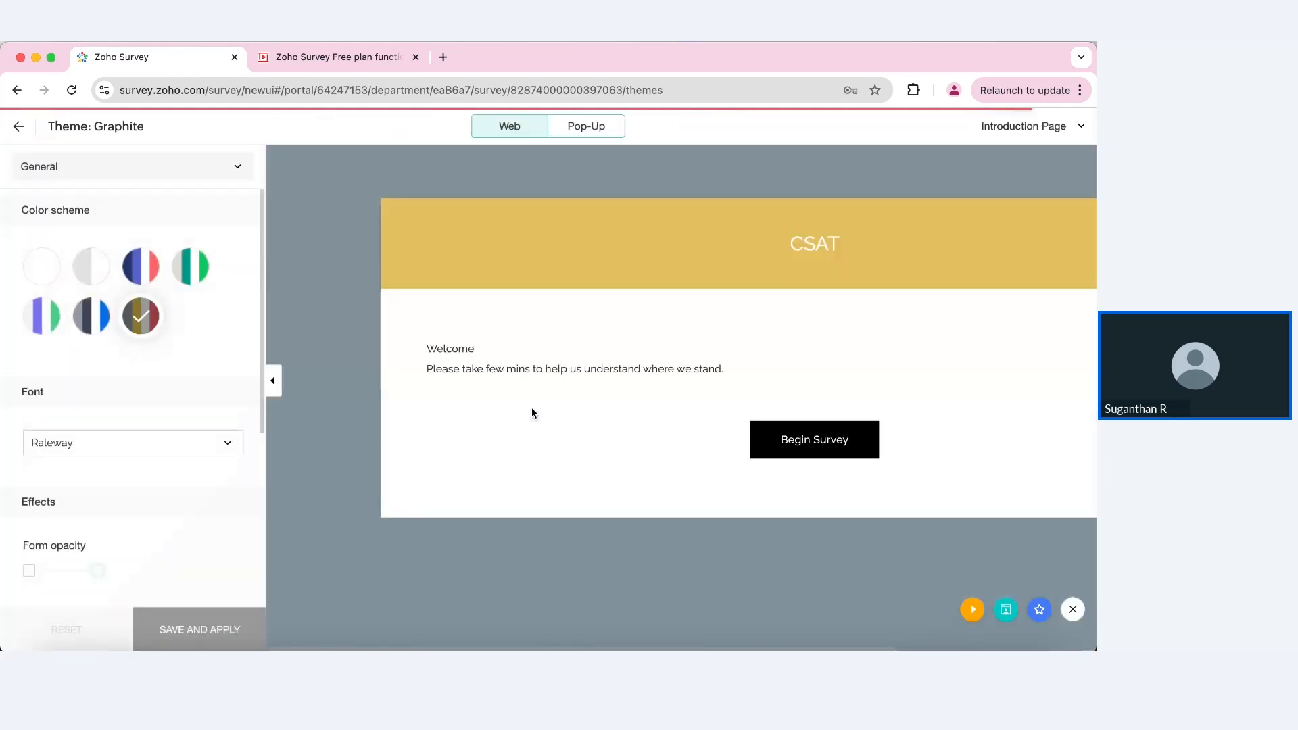
{"action": "left_click", "coordinate": [200, 172]}
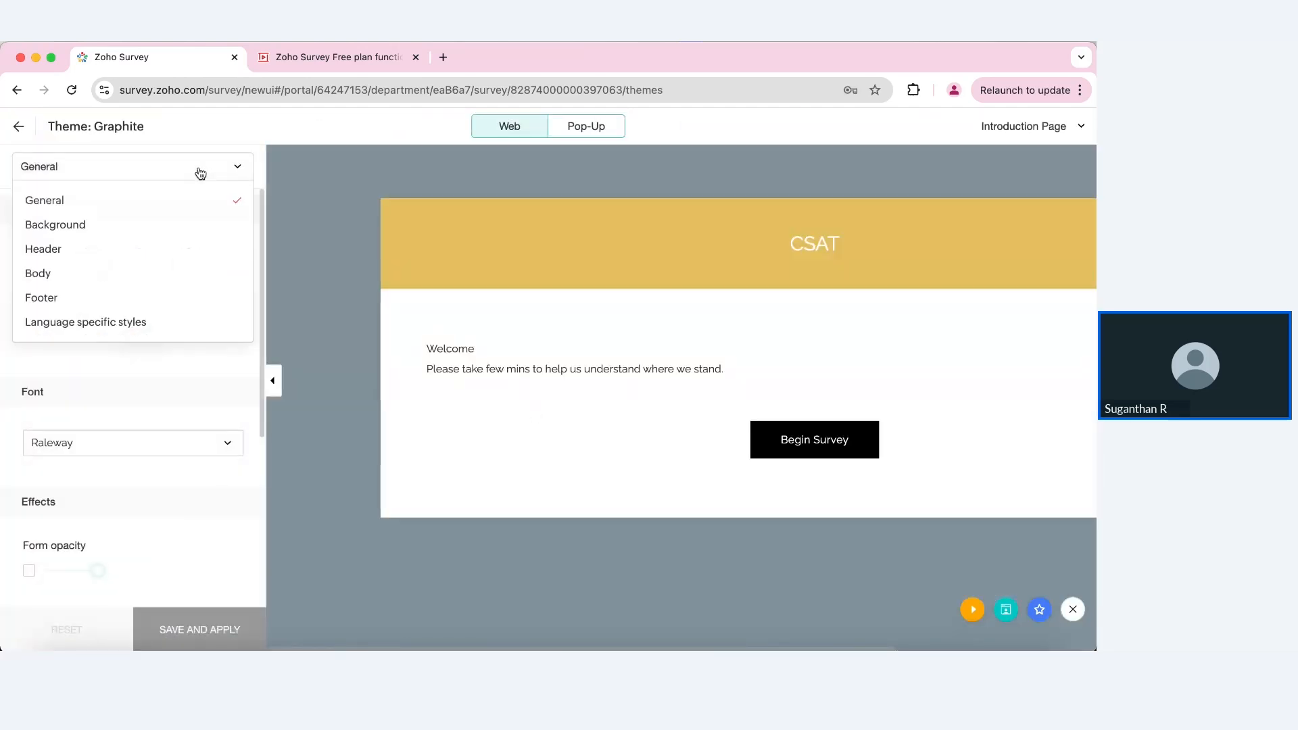
{"action": "left_click", "coordinate": [99, 229]}
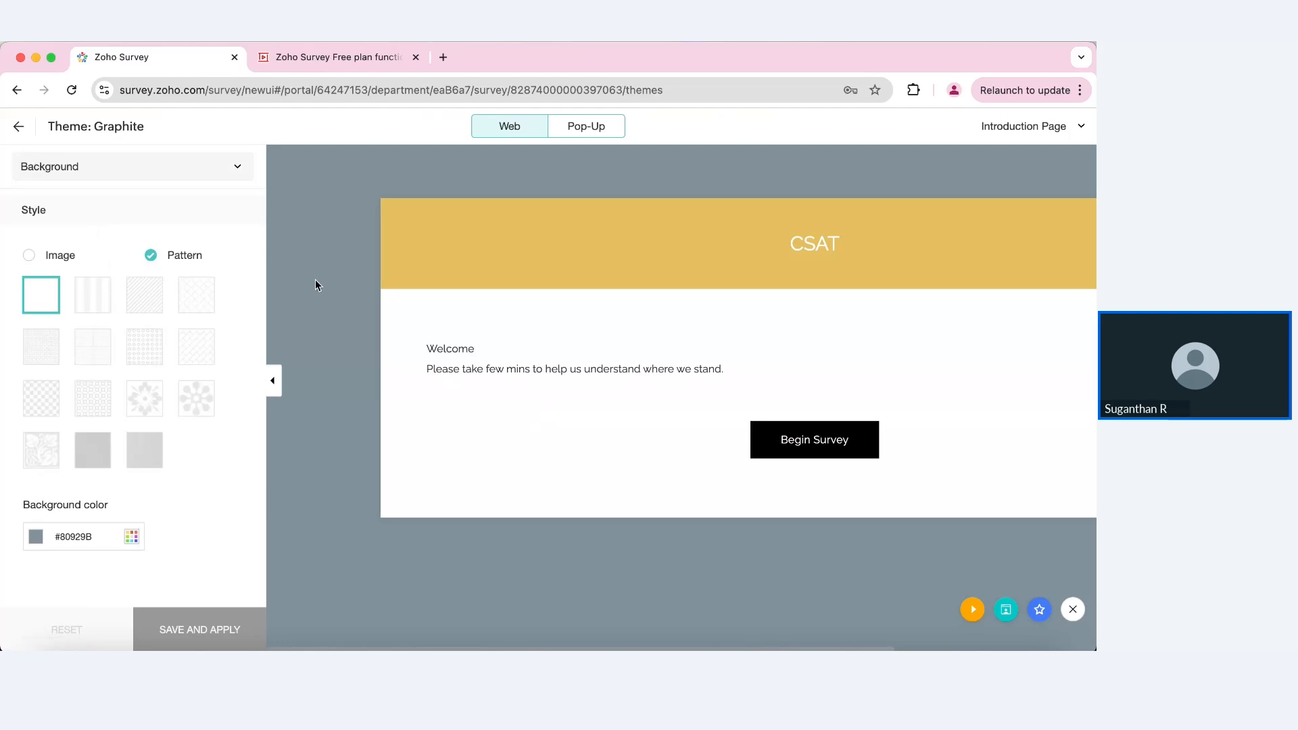
{"action": "left_click", "coordinate": [201, 399]}
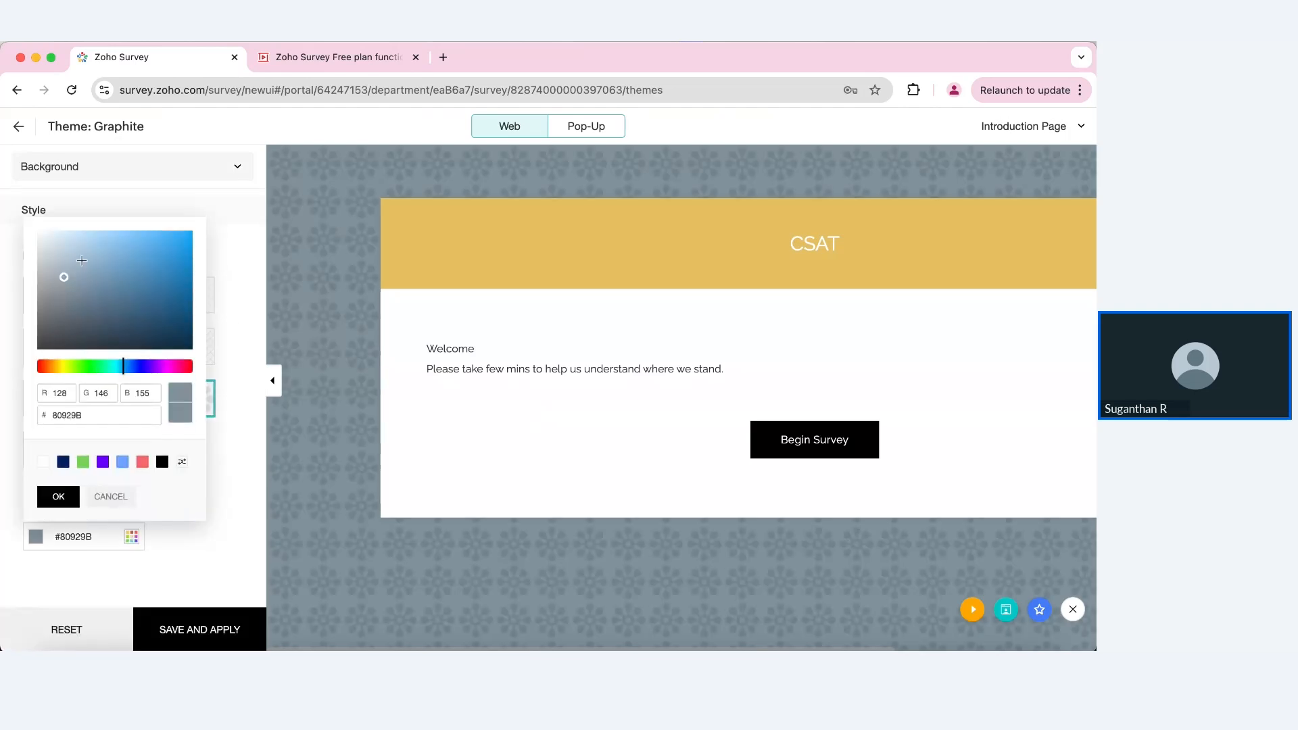
Step: Set the background colour to the lighter blue #8AADBF, keeping the Pattern style
{"action": "left_click", "coordinate": [80, 258]}
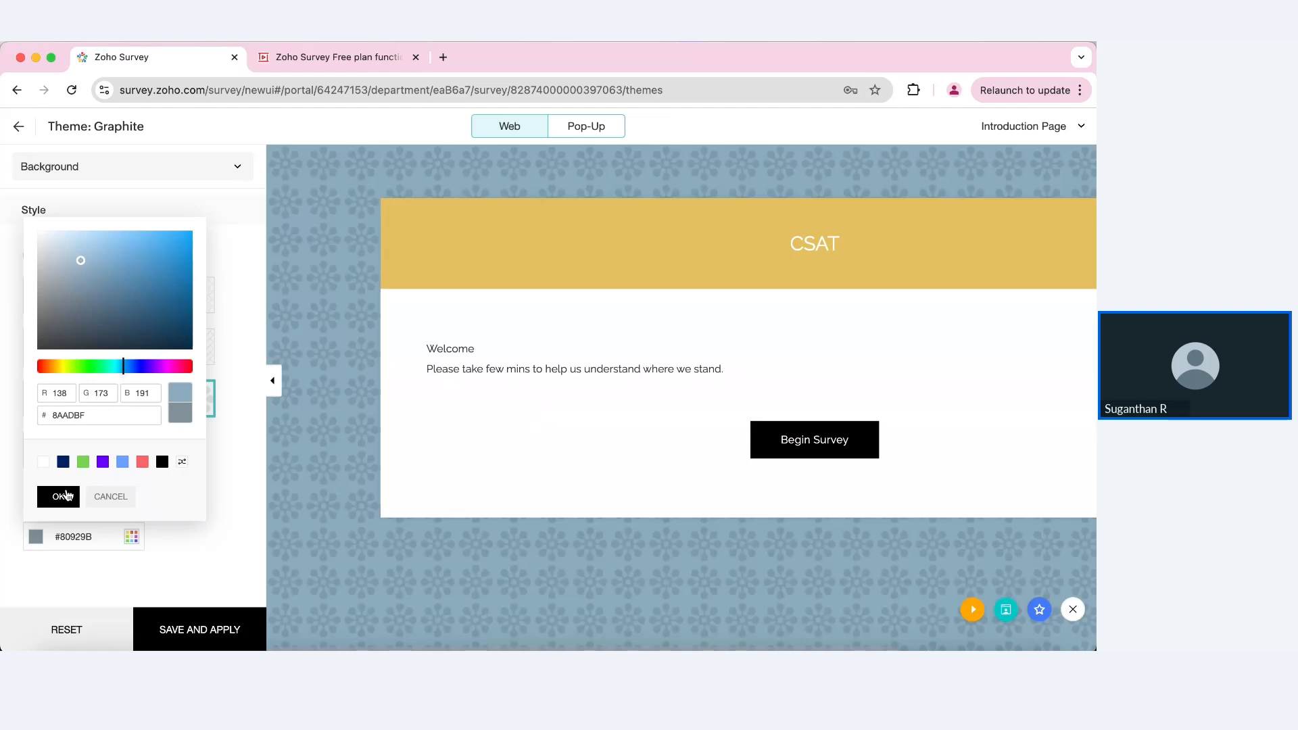
{"action": "left_click", "coordinate": [68, 397]}
{"action": "left_click", "coordinate": [95, 395]}
{"action": "left_click", "coordinate": [141, 396]}
{"action": "left_click", "coordinate": [58, 496]}
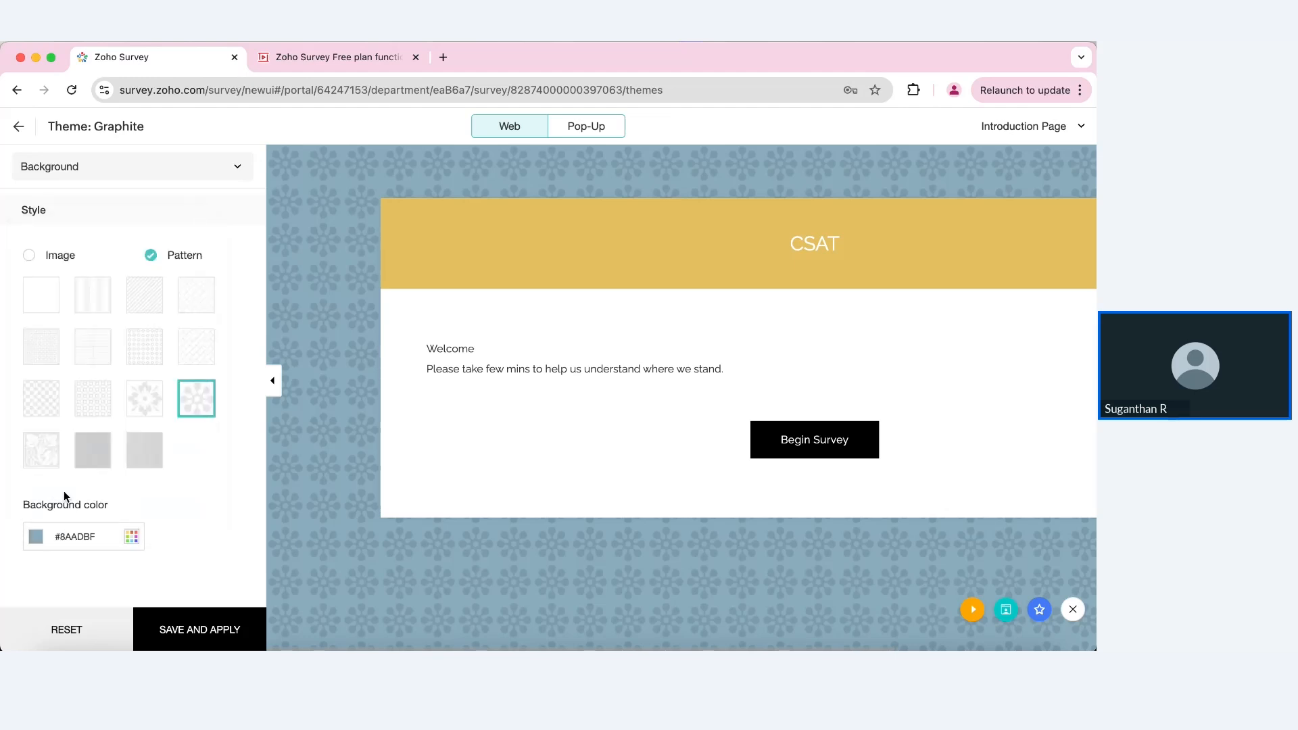
{"action": "left_click", "coordinate": [51, 257]}
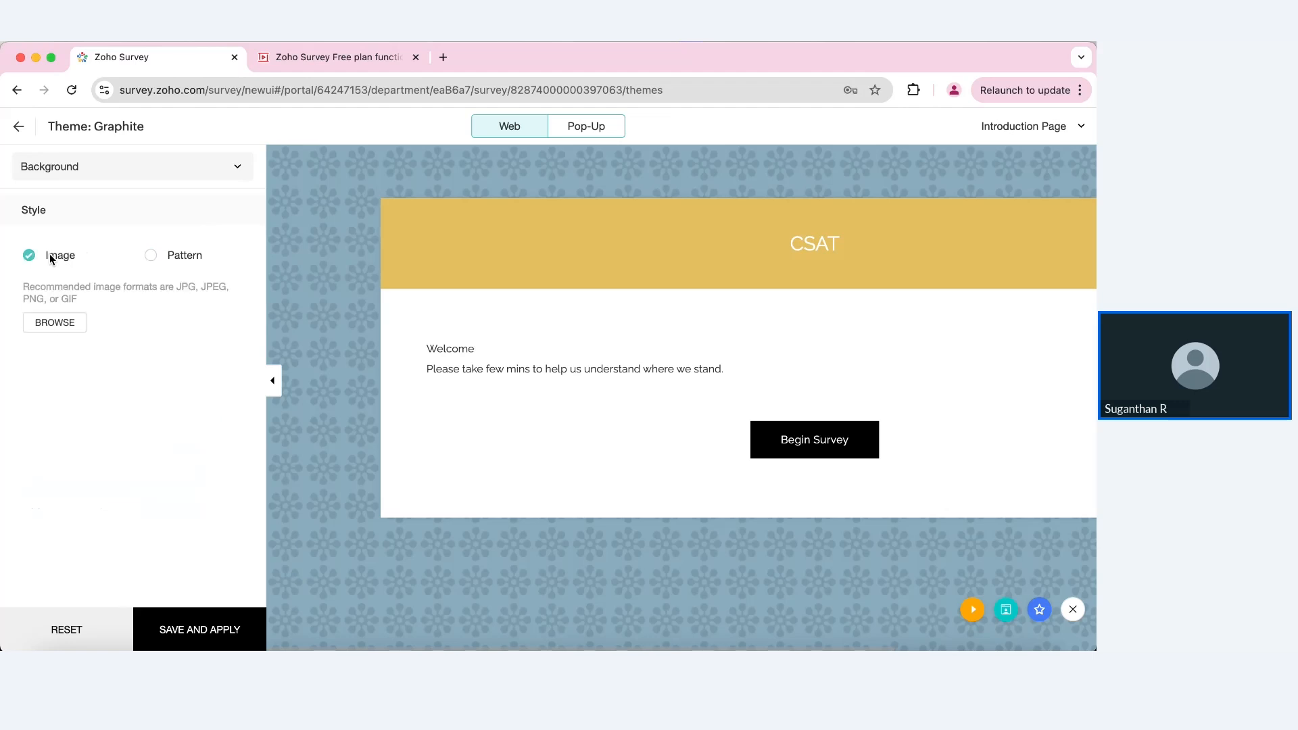
{"action": "left_click", "coordinate": [151, 256]}
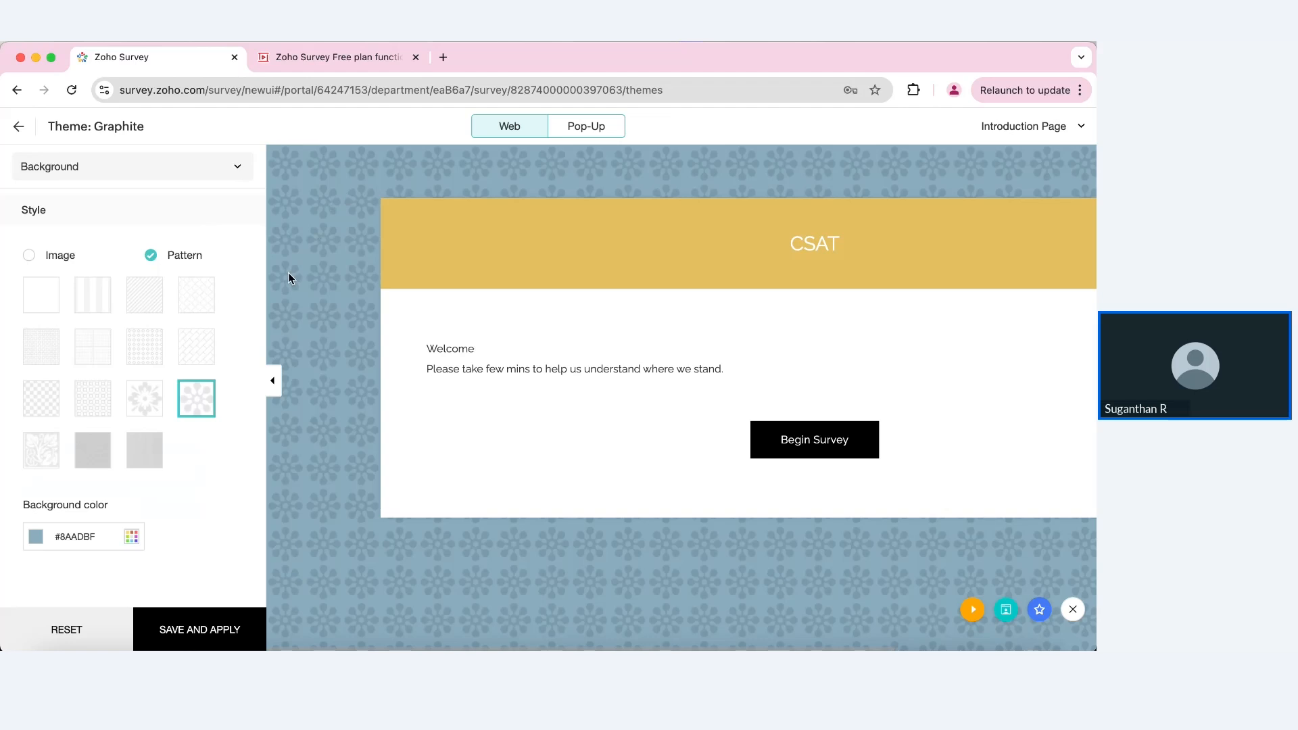
{"action": "left_click", "coordinate": [115, 168]}
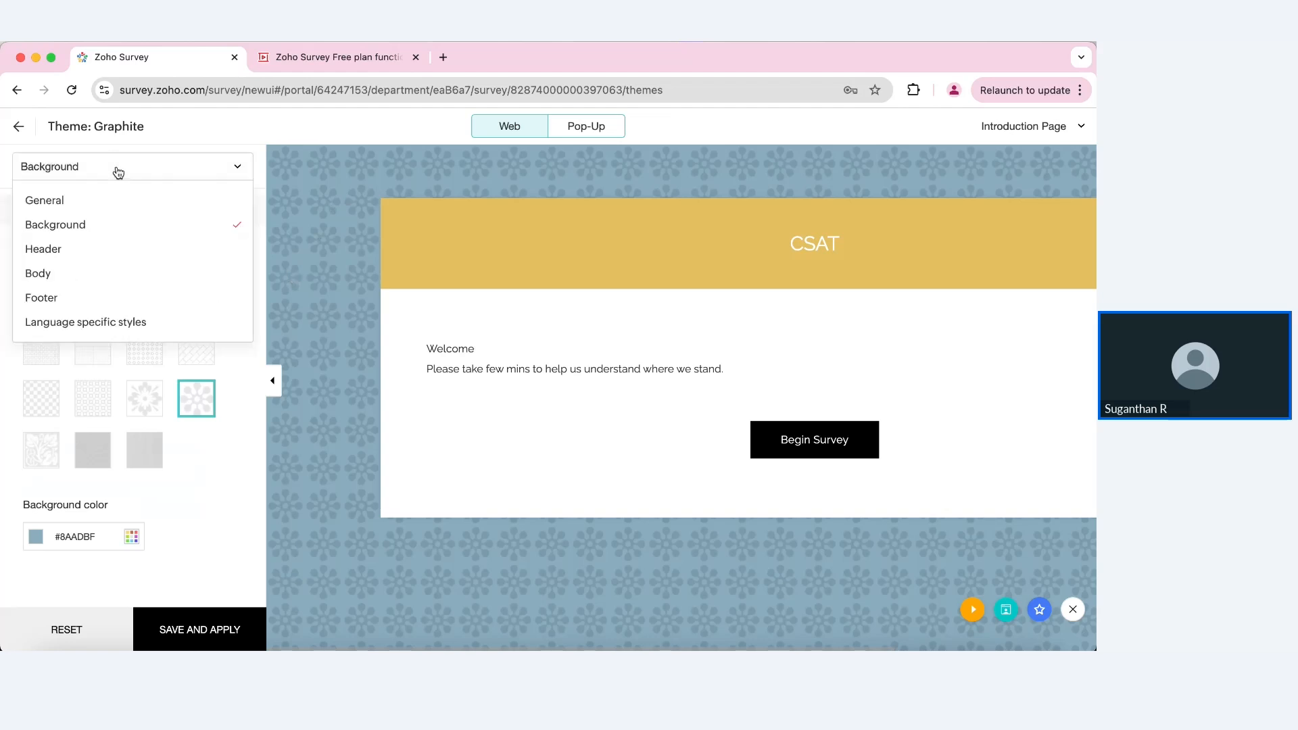
Step: Make the theme header the grey colour #A8A294
{"action": "left_click", "coordinate": [62, 248]}
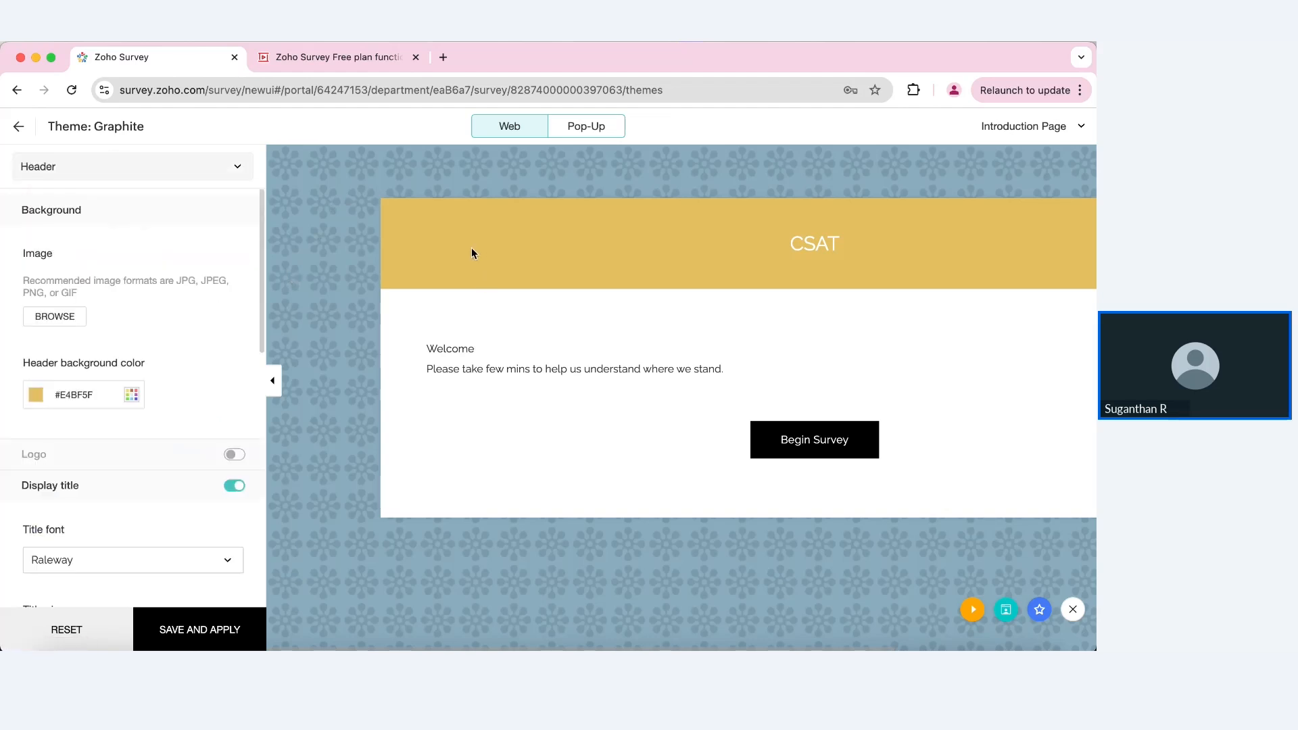
{"action": "left_click", "coordinate": [132, 394]}
{"action": "left_click", "coordinate": [55, 270]}
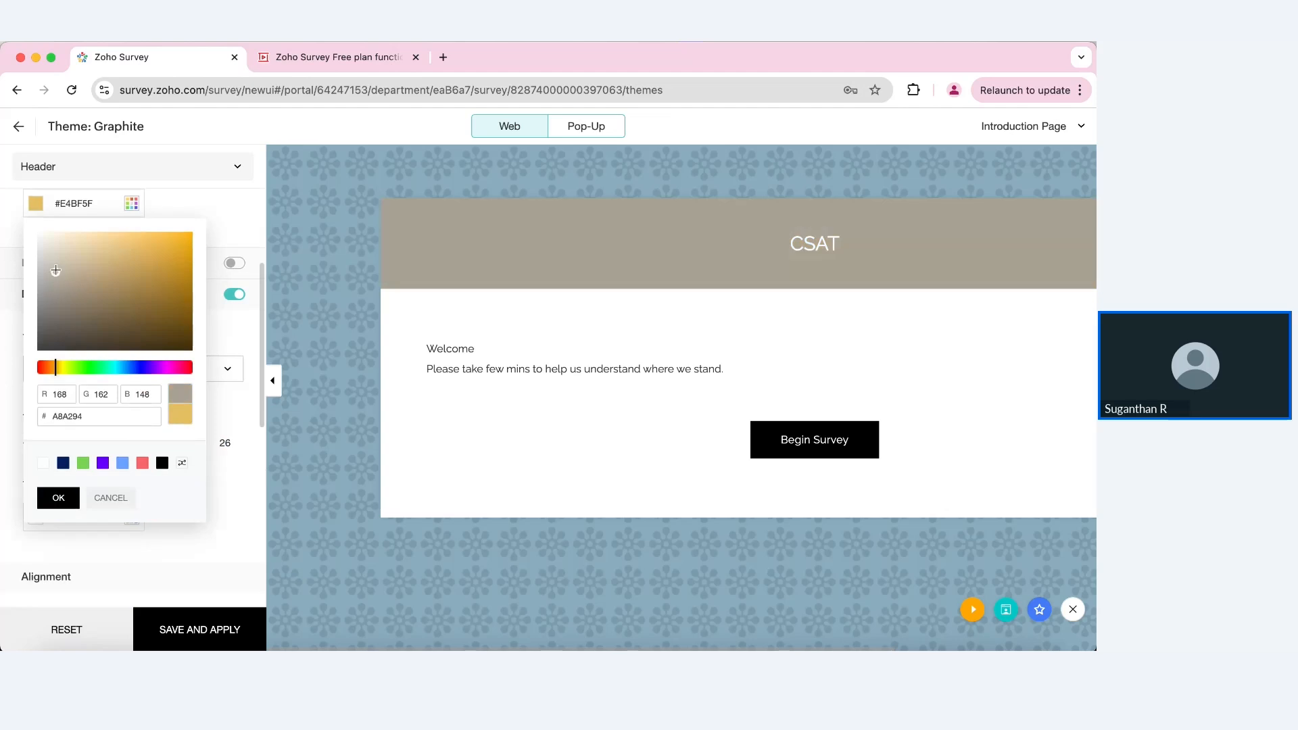
{"action": "left_click", "coordinate": [59, 498]}
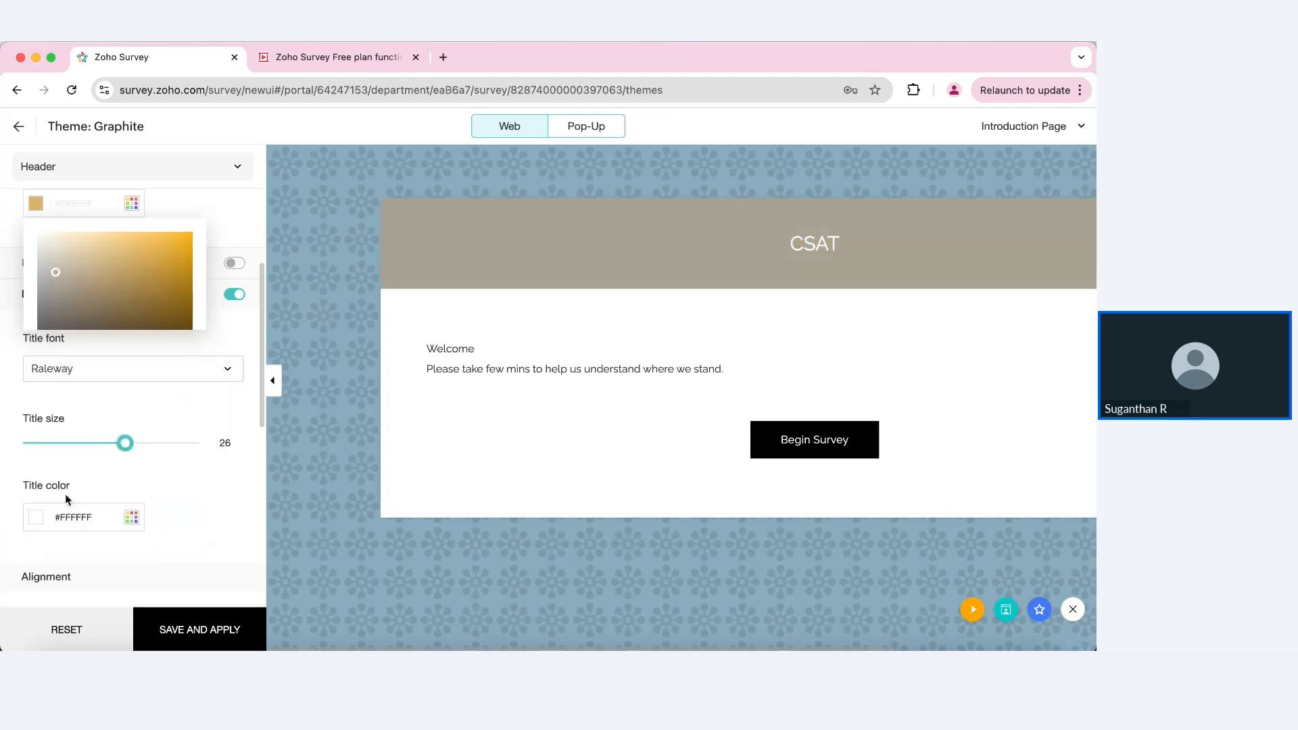
{"action": "scroll", "coordinate": [68, 292], "scroll_direction": "up", "scroll_amount": 3}
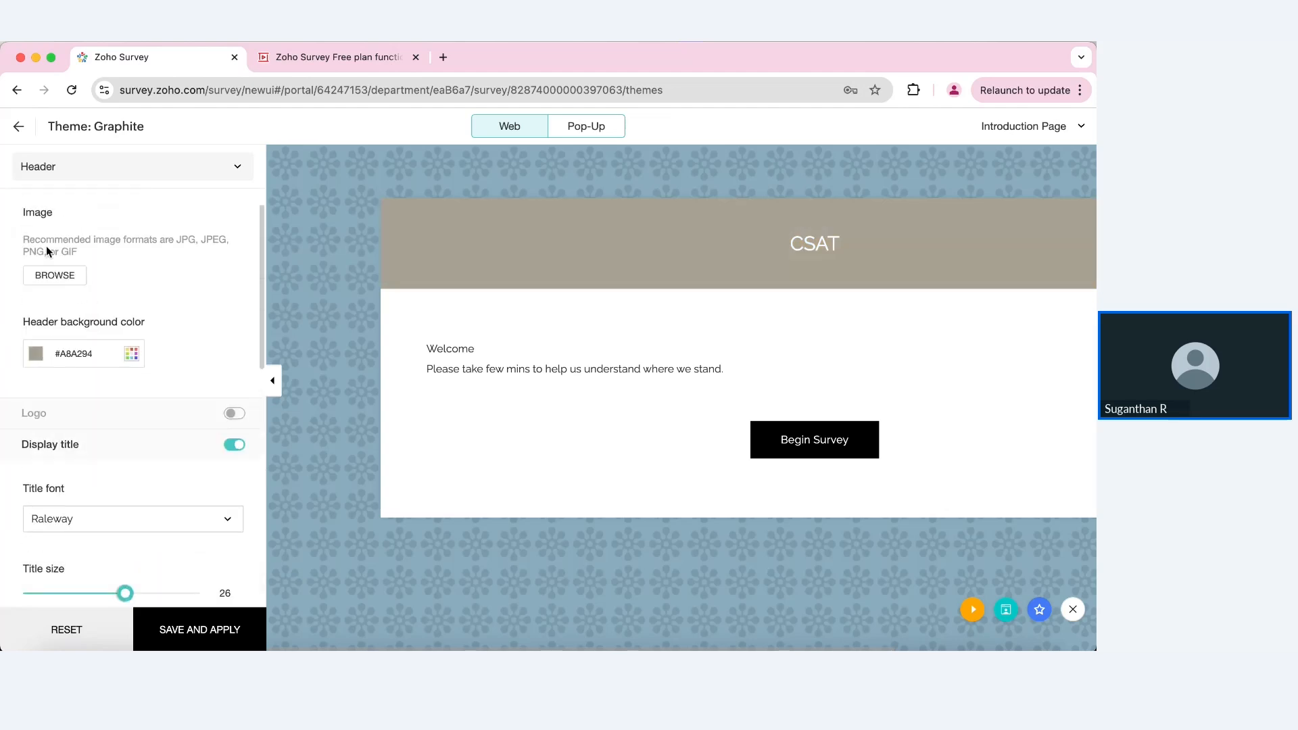
Step: In the Body section, preview Page 1 and tighten question spacing to 26
{"action": "left_click", "coordinate": [208, 163]}
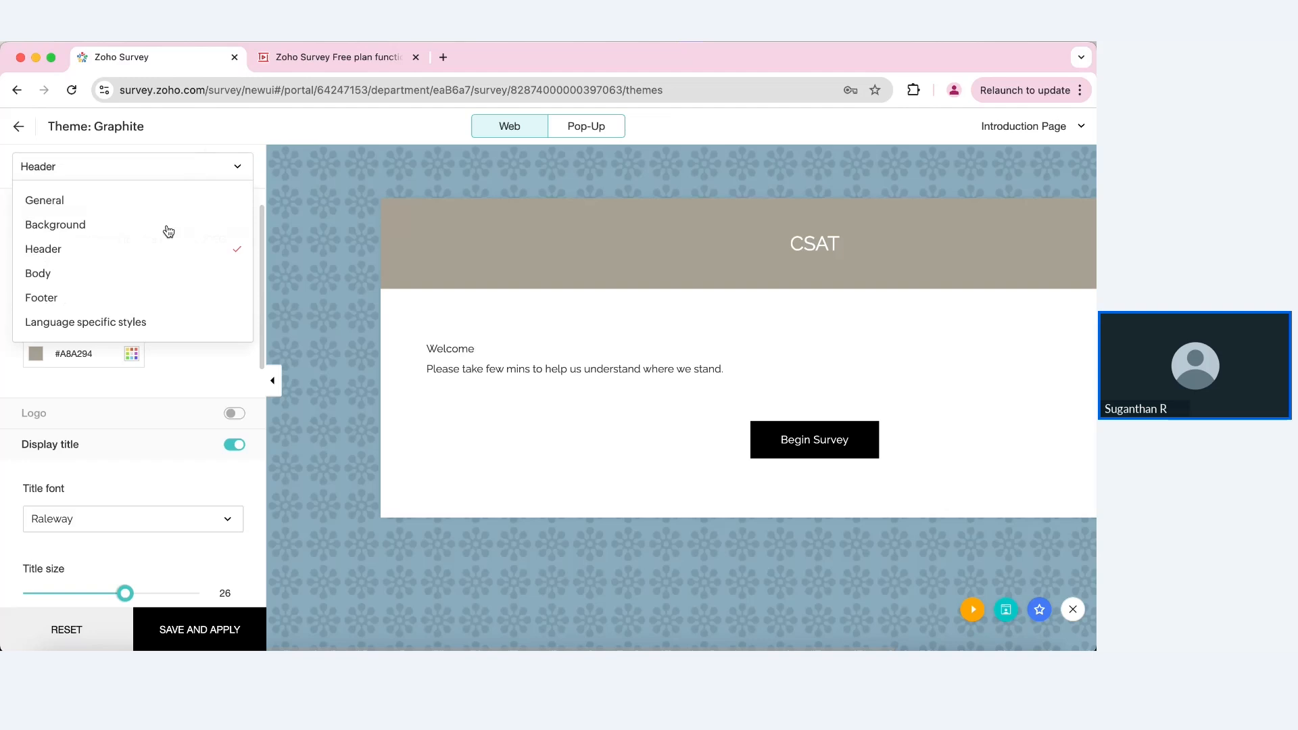
{"action": "left_click", "coordinate": [116, 271]}
{"action": "left_click", "coordinate": [1044, 128]}
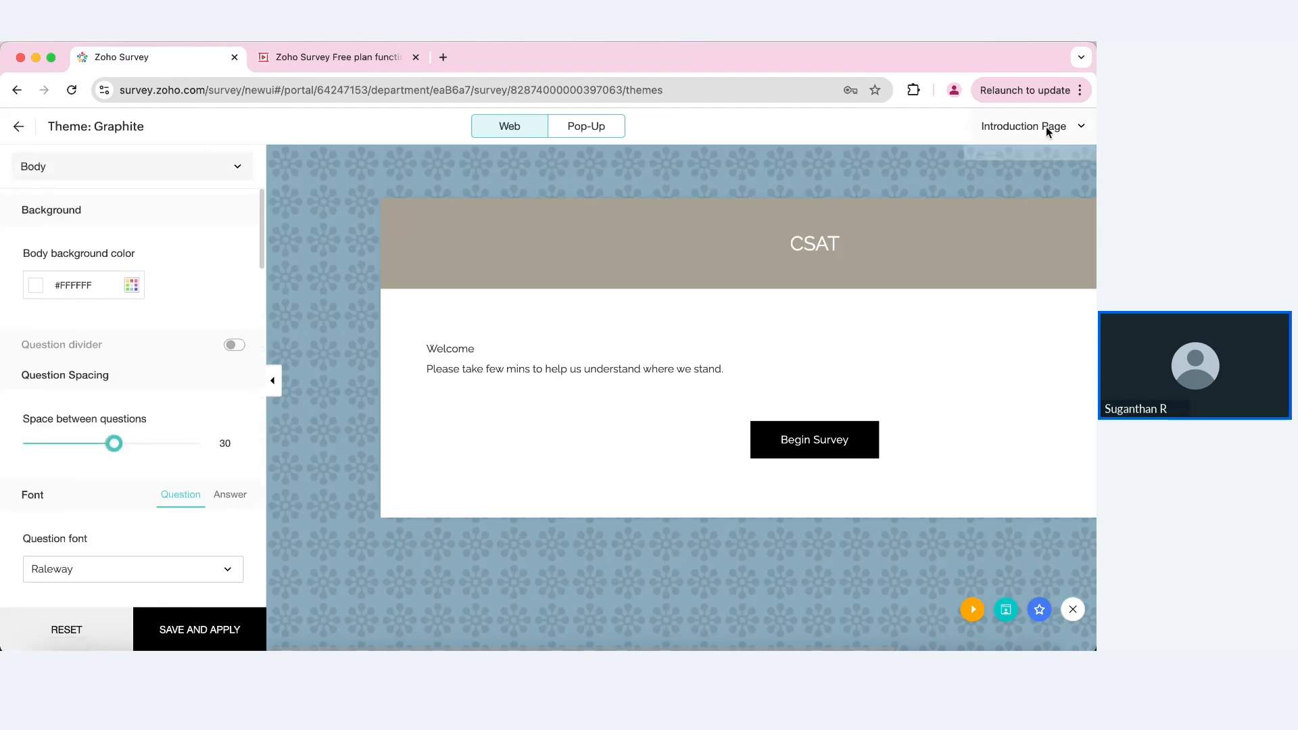
{"action": "left_click", "coordinate": [1011, 192]}
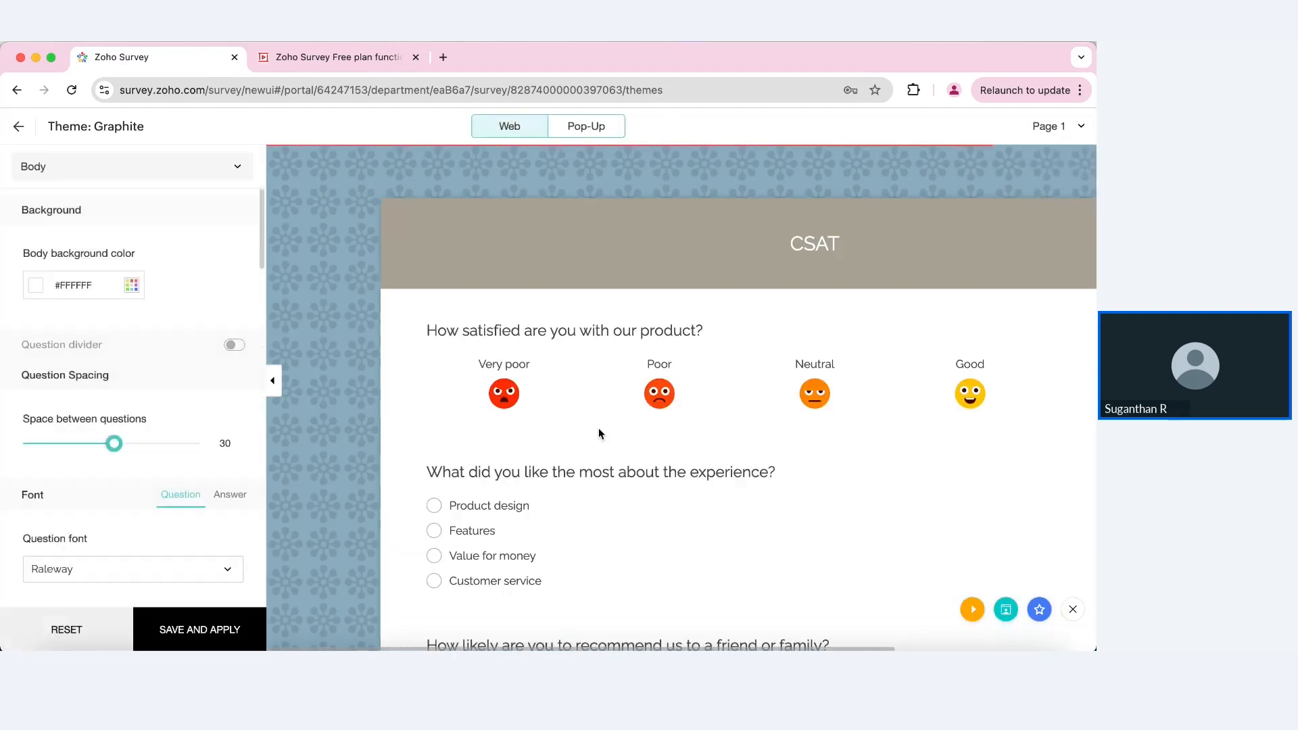
{"action": "scroll", "coordinate": [582, 436], "scroll_direction": "down", "scroll_amount": 2}
{"action": "mouse_move", "coordinate": [119, 446]}
{"action": "left_mouse_down"}
{"action": "mouse_move", "coordinate": [142, 447]}
{"action": "mouse_move", "coordinate": [95, 450]}
{"action": "left_mouse_up"}
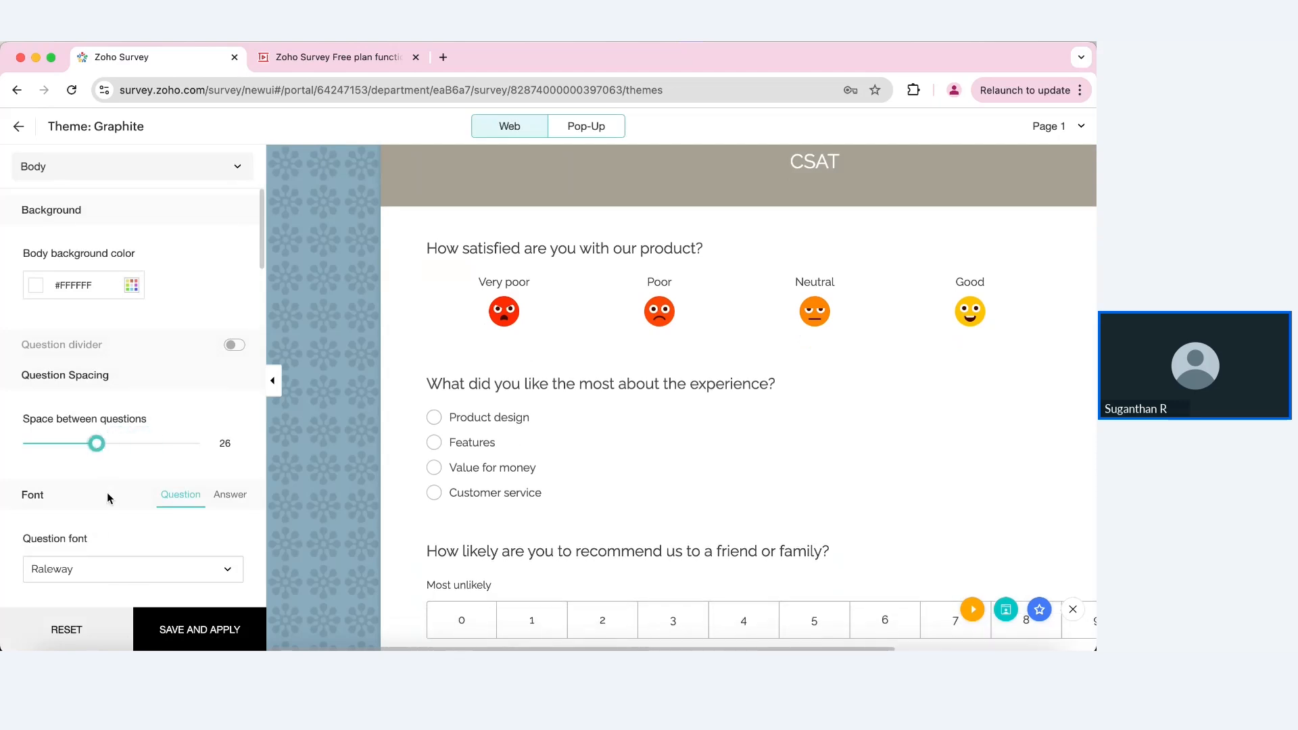
Step: Set question text to Arial at size 19, with answer text at size 14
{"action": "scroll", "coordinate": [107, 492], "scroll_direction": "down", "scroll_amount": 3}
{"action": "left_click", "coordinate": [180, 471]}
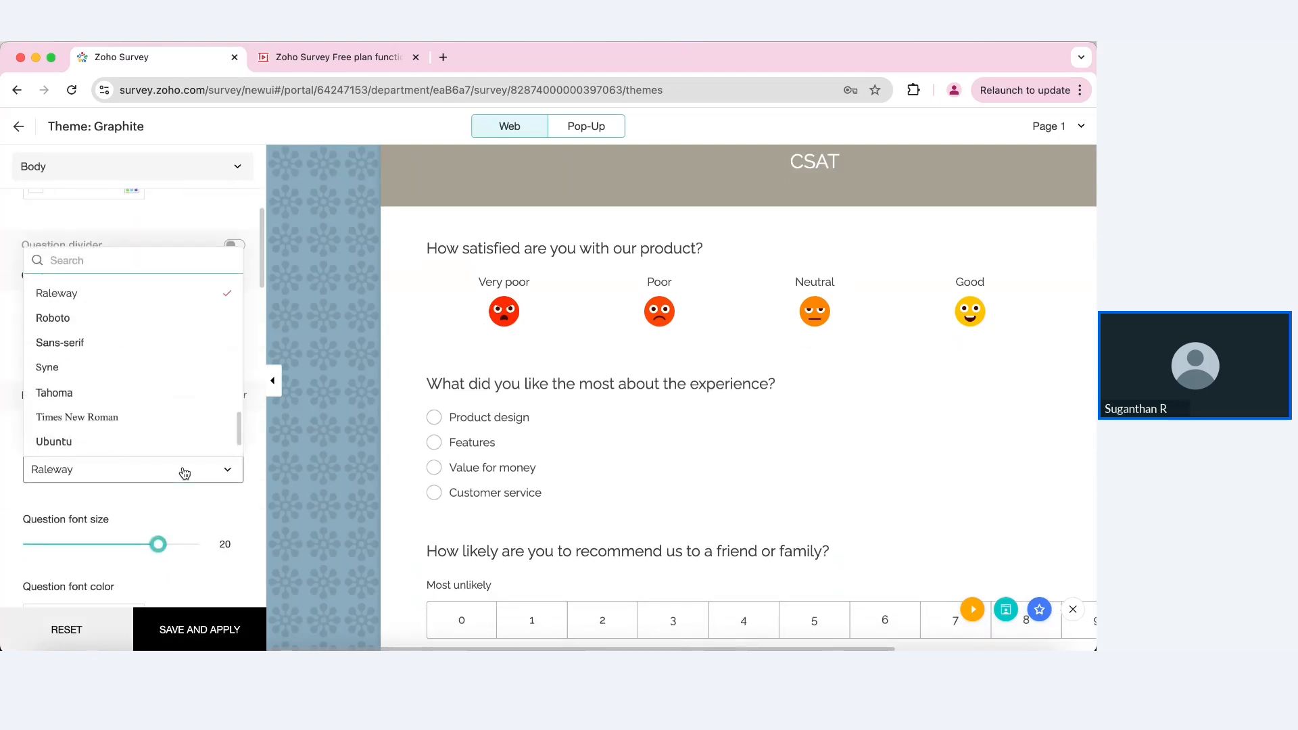
{"action": "type", "text": "ar"}
{"action": "left_click", "coordinate": [46, 412]}
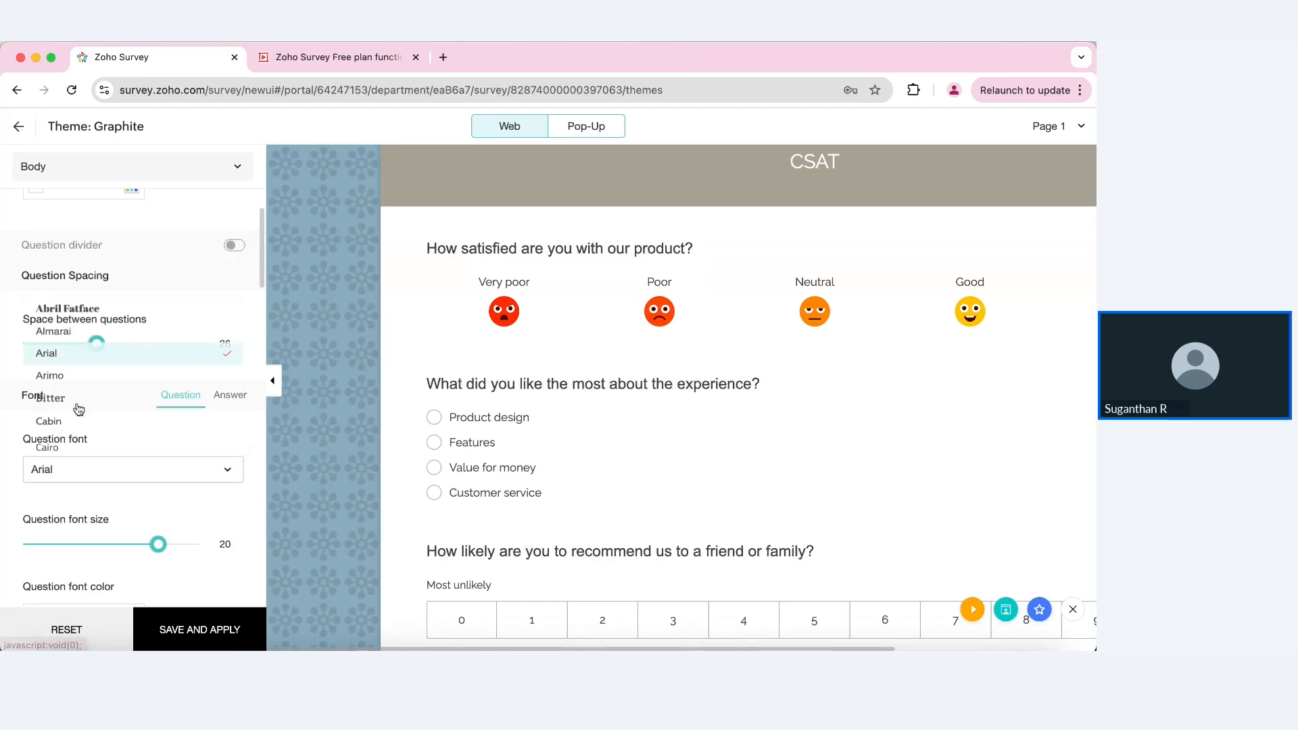
{"action": "scroll", "coordinate": [229, 462], "scroll_direction": "down", "scroll_amount": 3}
{"action": "left_click_drag", "start_coordinate": [167, 454], "coordinate": [133, 454]}
{"action": "left_click", "coordinate": [227, 301]}
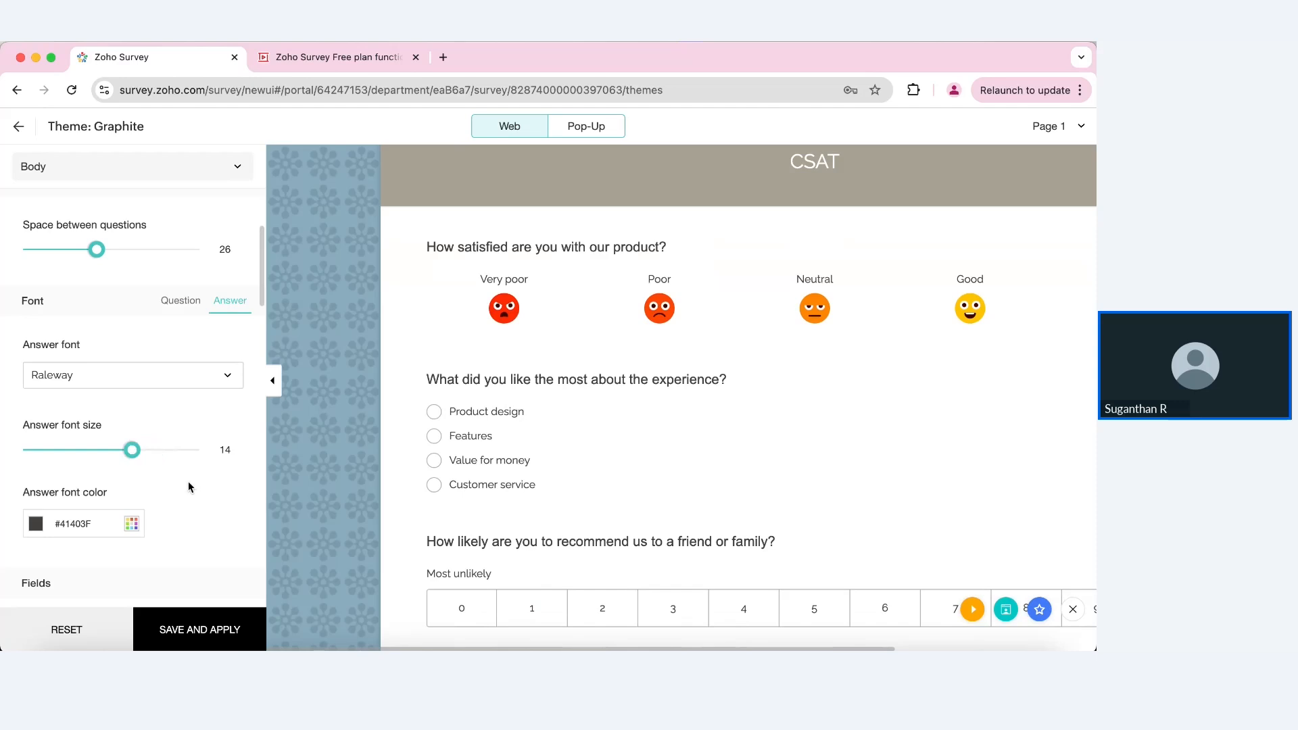
{"action": "scroll", "coordinate": [189, 487], "scroll_direction": "down", "scroll_amount": 3}
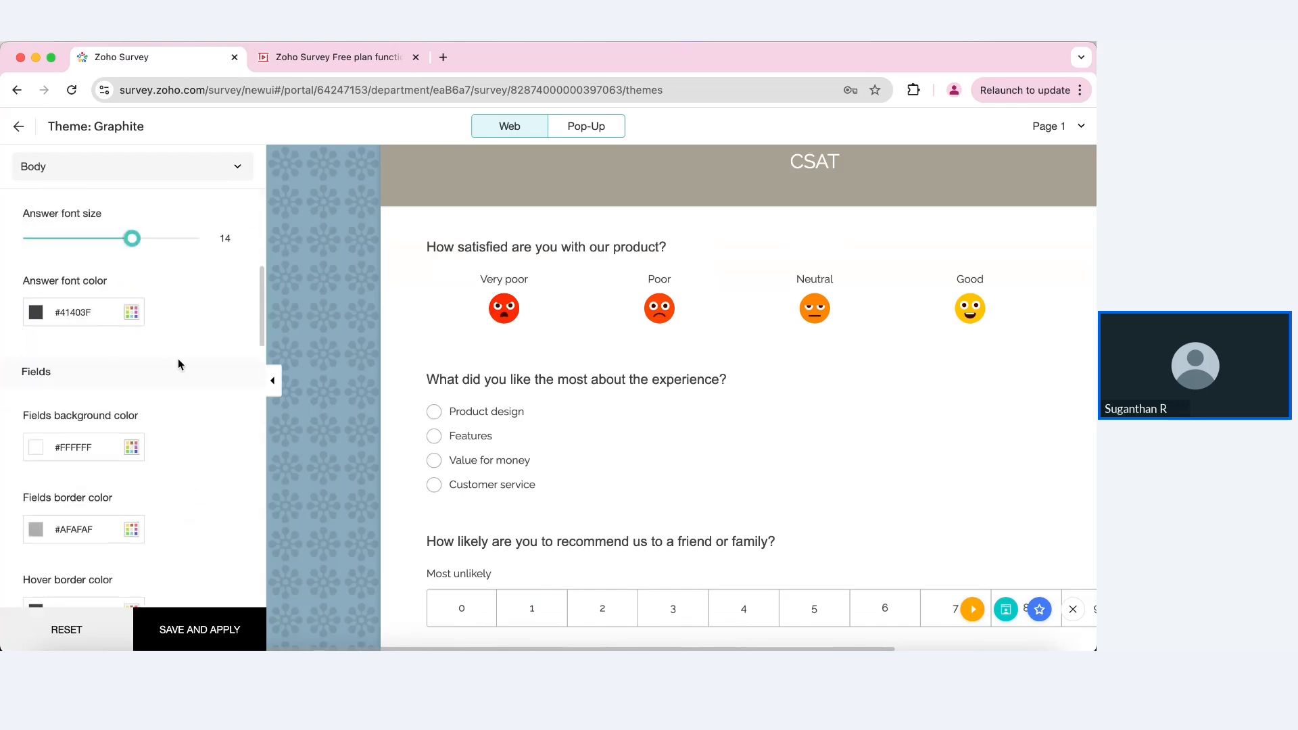
{"action": "left_click", "coordinate": [220, 172]}
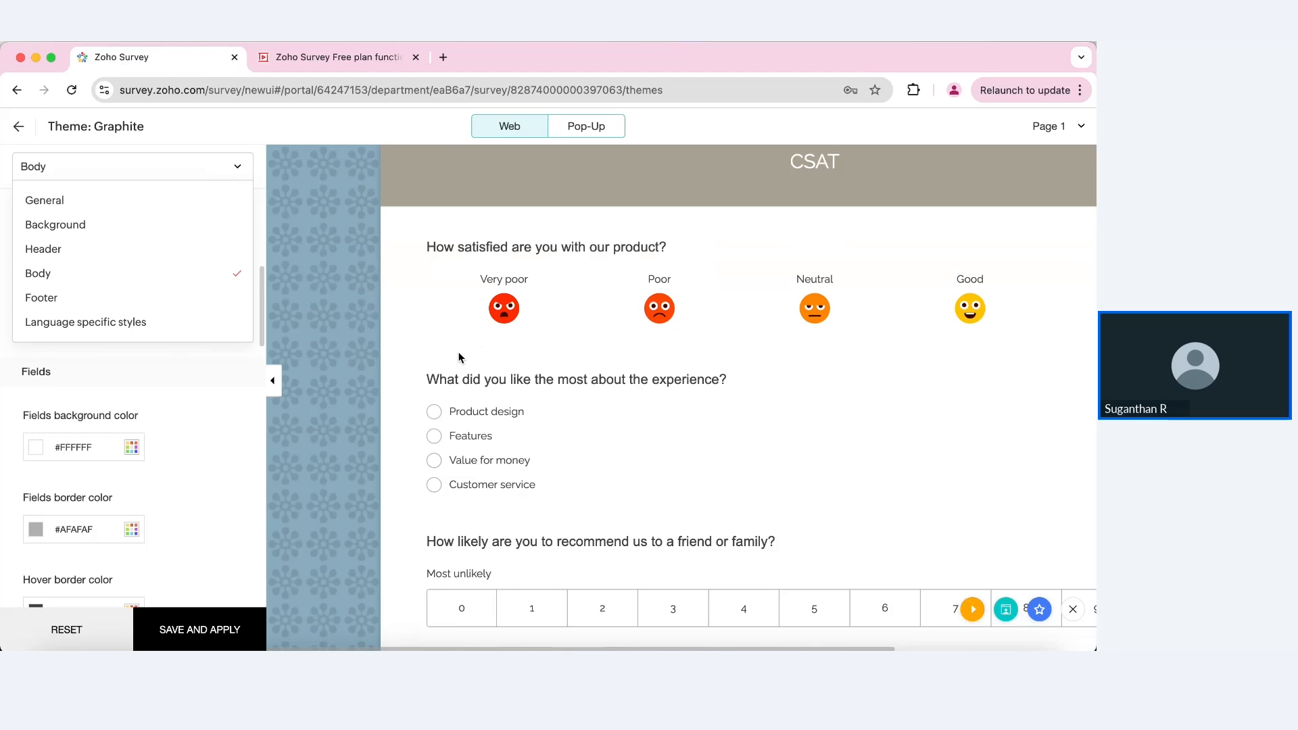
Step: In General settings, turn on form opacity and set it to 79
{"action": "left_click", "coordinate": [112, 202]}
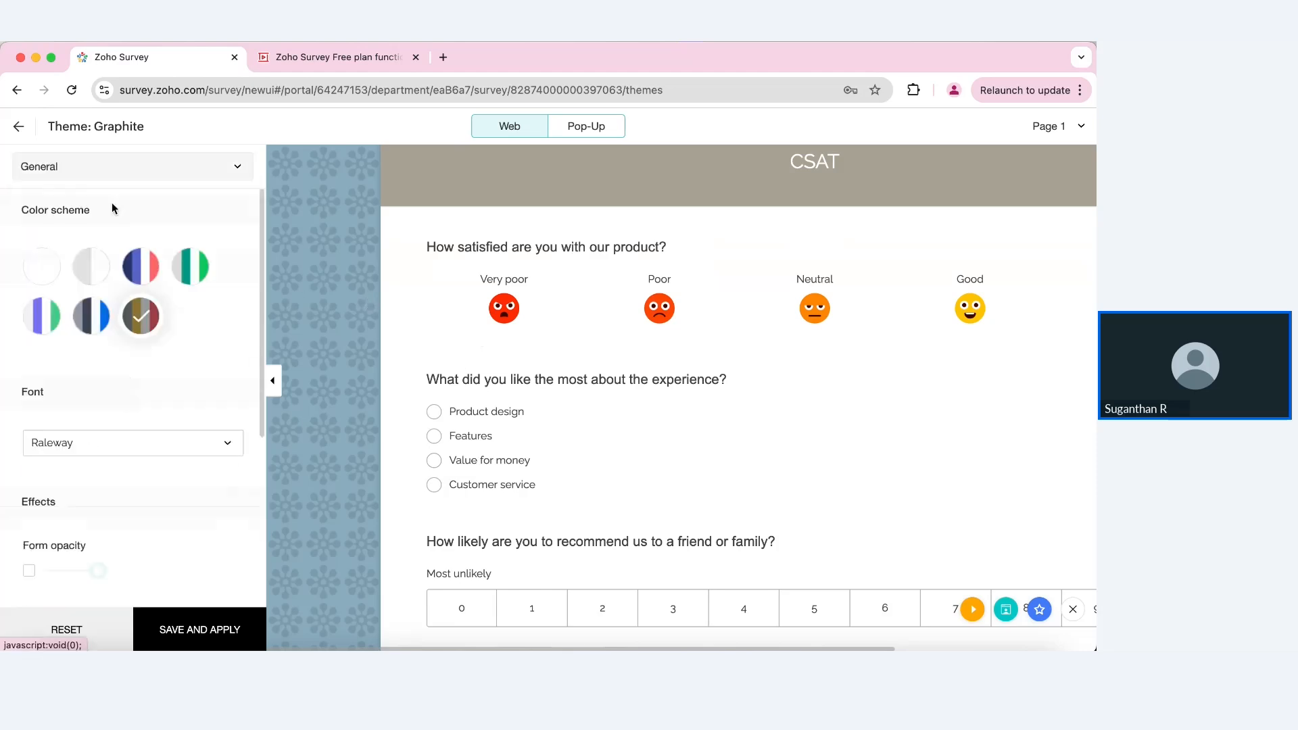
{"action": "scroll", "coordinate": [75, 495], "scroll_direction": "down", "scroll_amount": 2}
{"action": "left_click", "coordinate": [28, 494]}
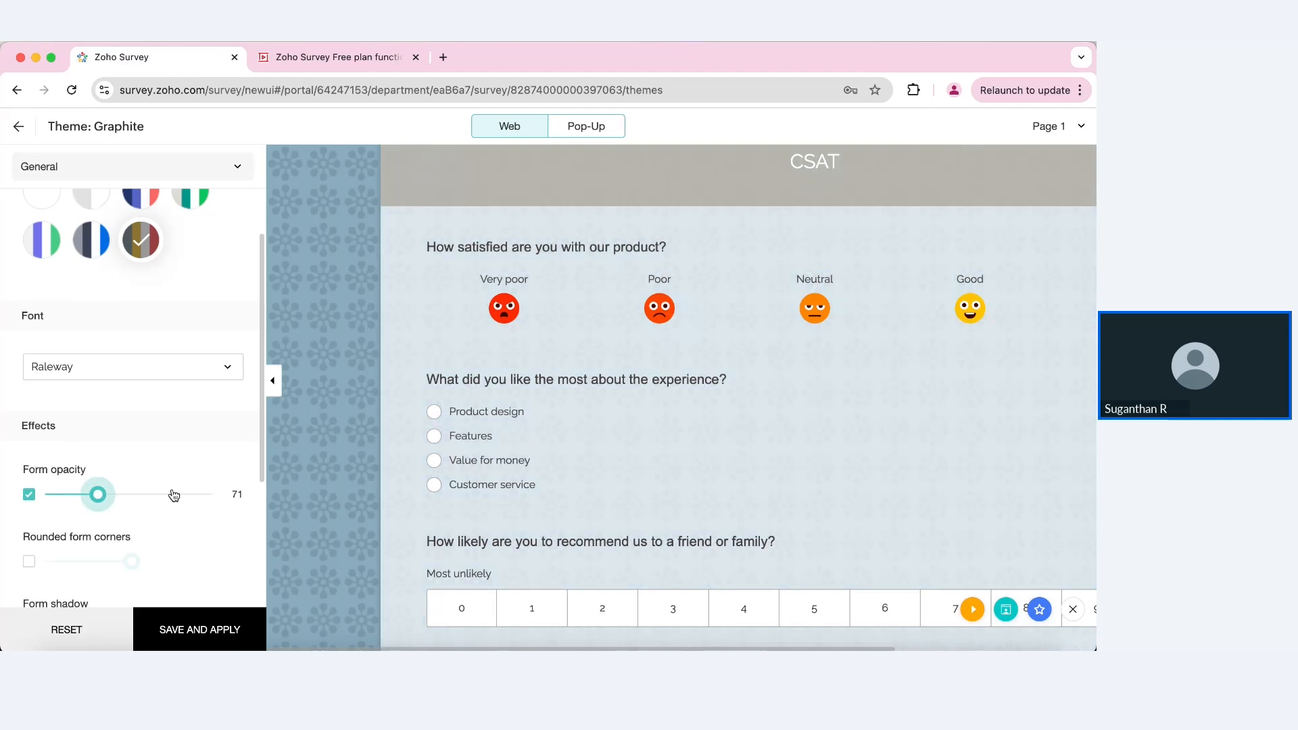
{"action": "left_click", "coordinate": [183, 494]}
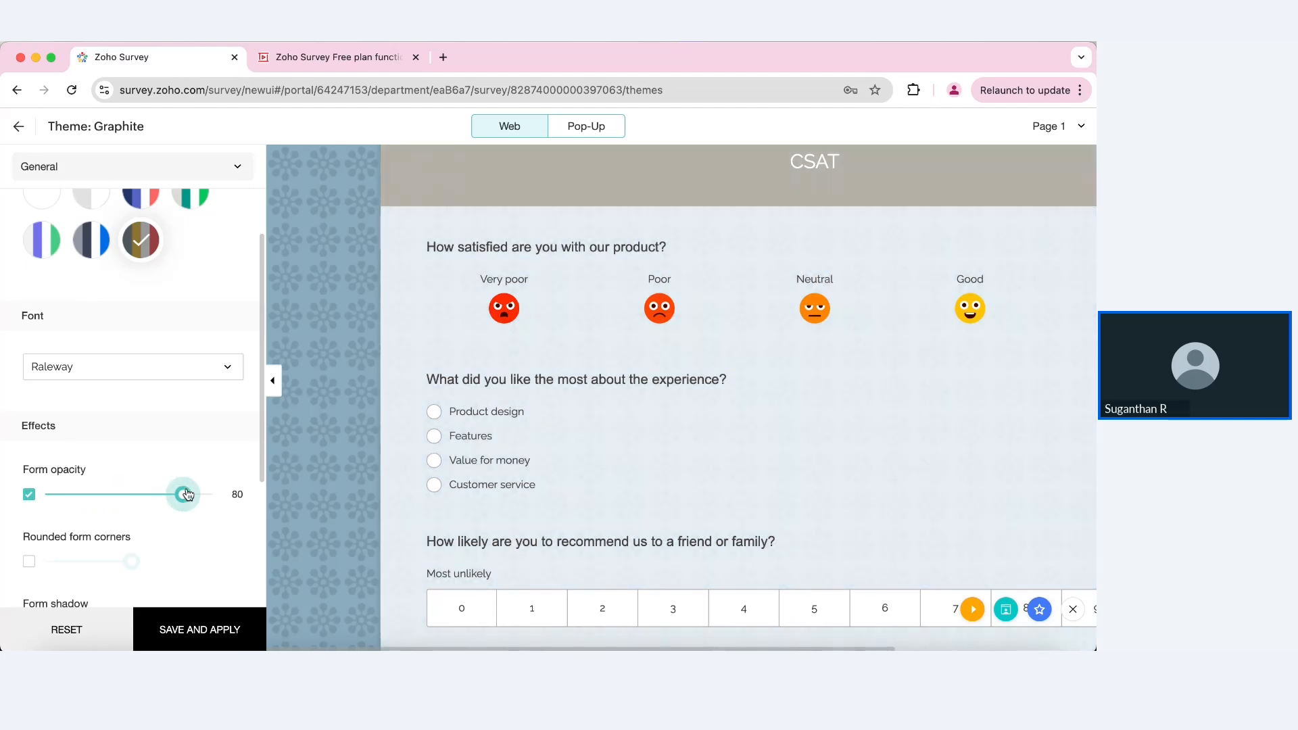
{"action": "scroll", "coordinate": [529, 469], "scroll_direction": "down", "scroll_amount": 5}
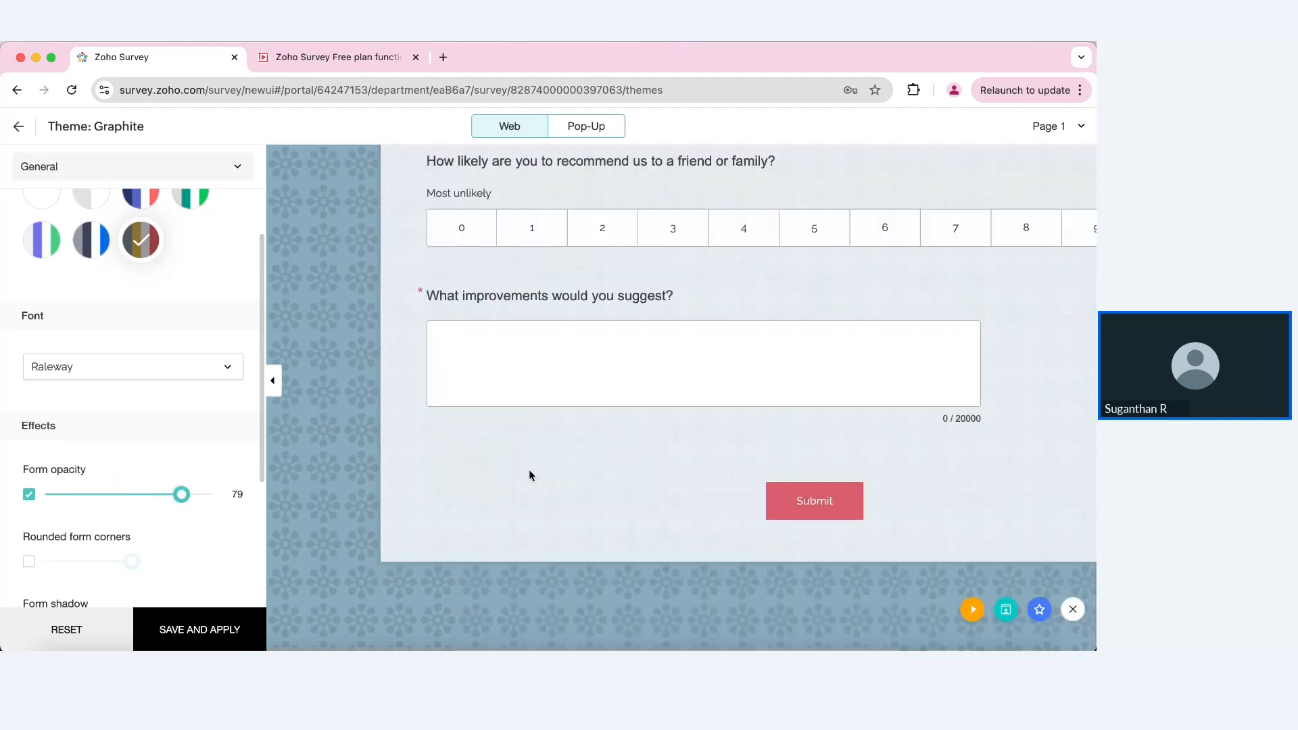
{"action": "scroll", "coordinate": [528, 469], "scroll_direction": "up", "scroll_amount": 7}
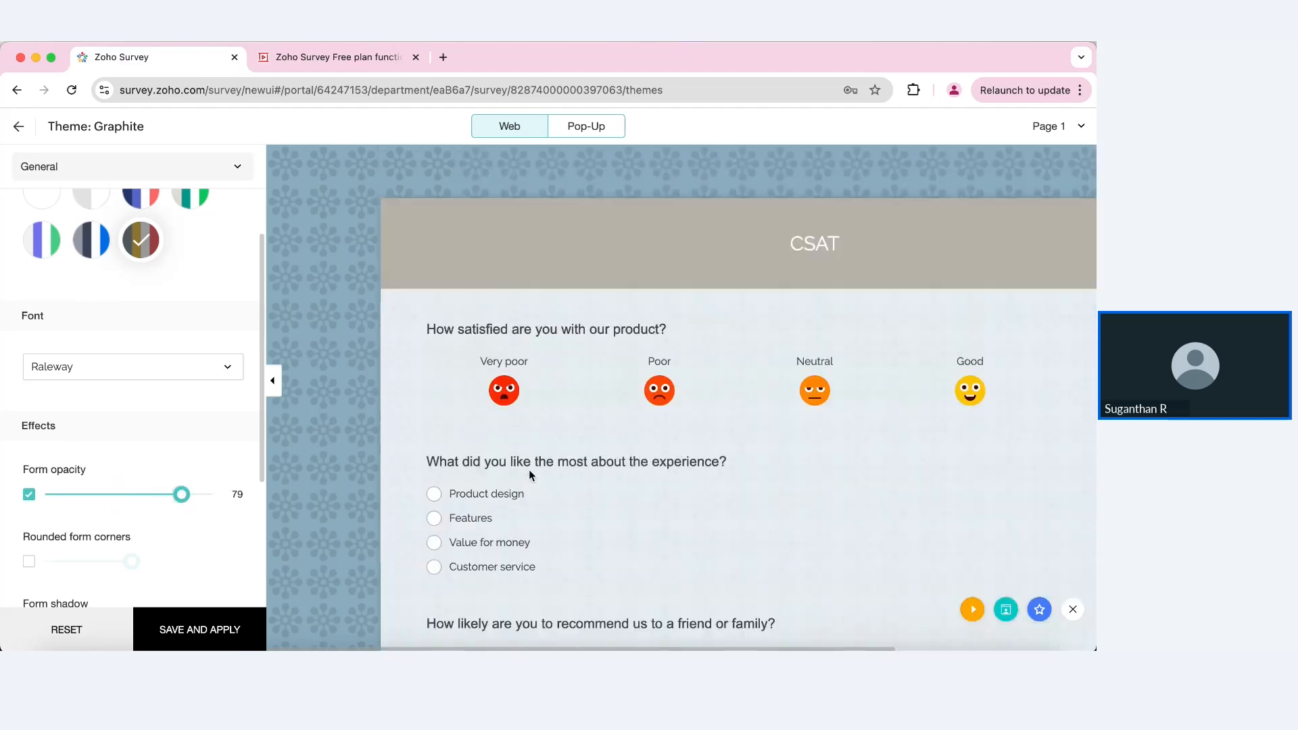
Step: Save and apply the customized theme as 'Webinar 1', then return to the themes page
{"action": "left_click", "coordinate": [214, 628]}
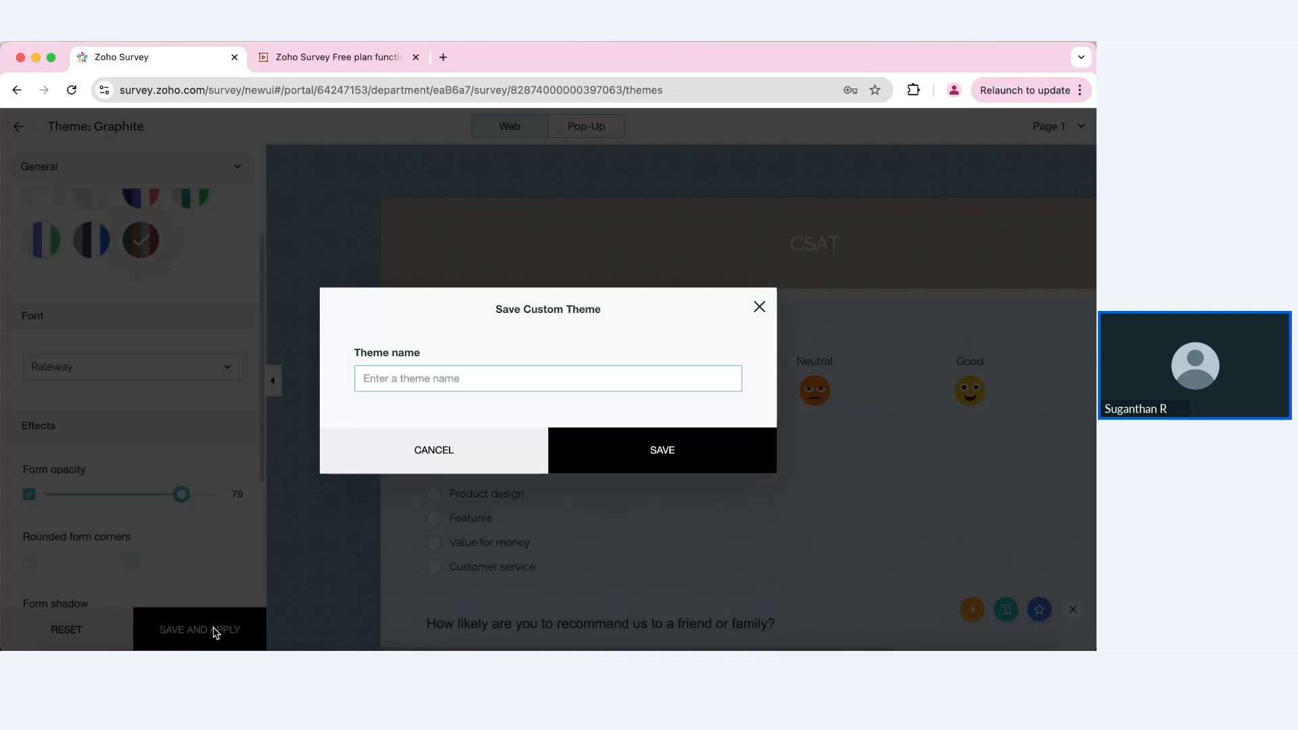
{"action": "type", "text": "Webinar 1"}
{"action": "left_click", "coordinate": [628, 457]}
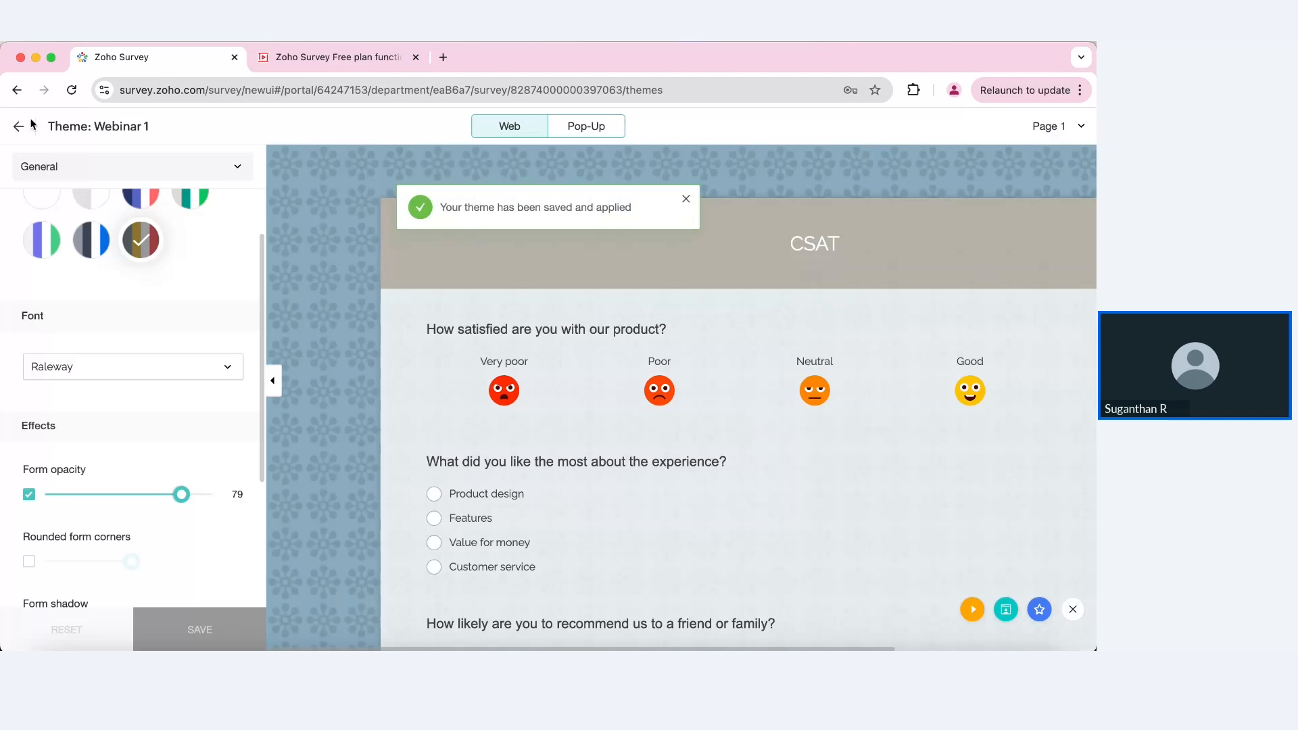
{"action": "left_click", "coordinate": [19, 126]}
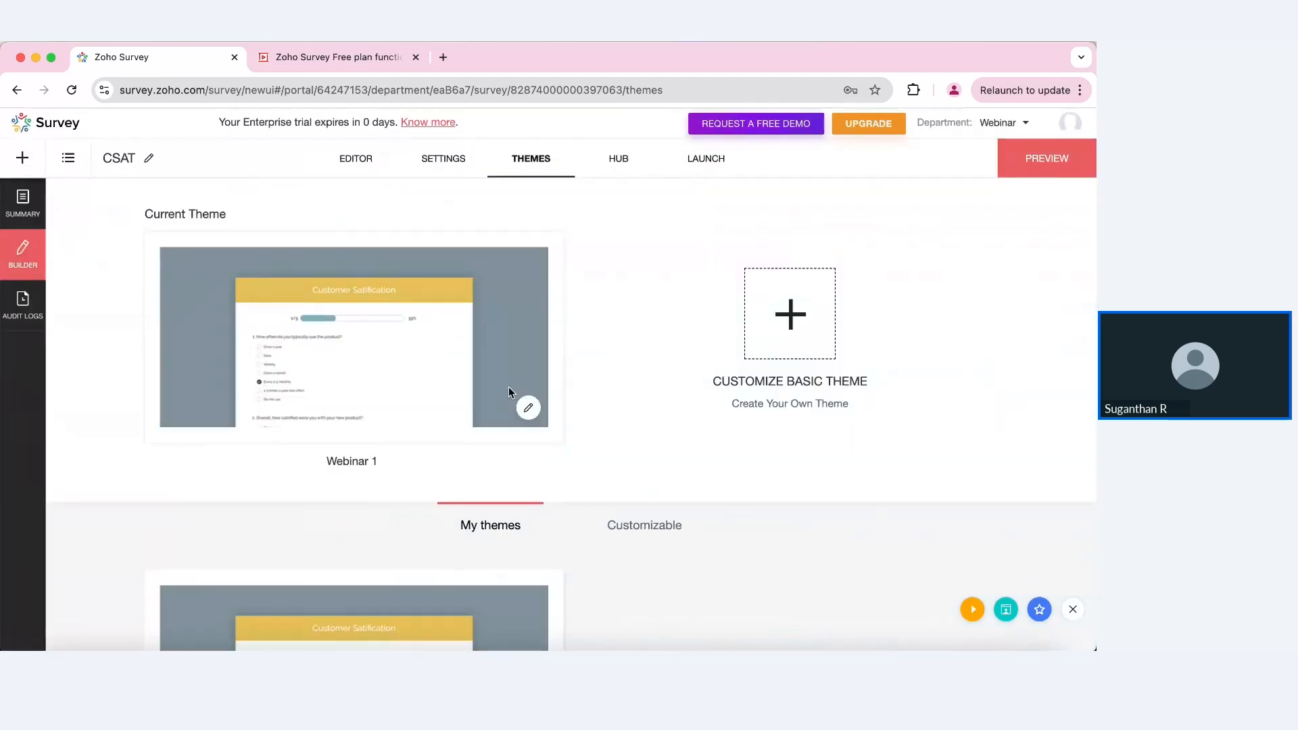
{"action": "scroll", "coordinate": [608, 455], "scroll_direction": "down", "scroll_amount": 3}
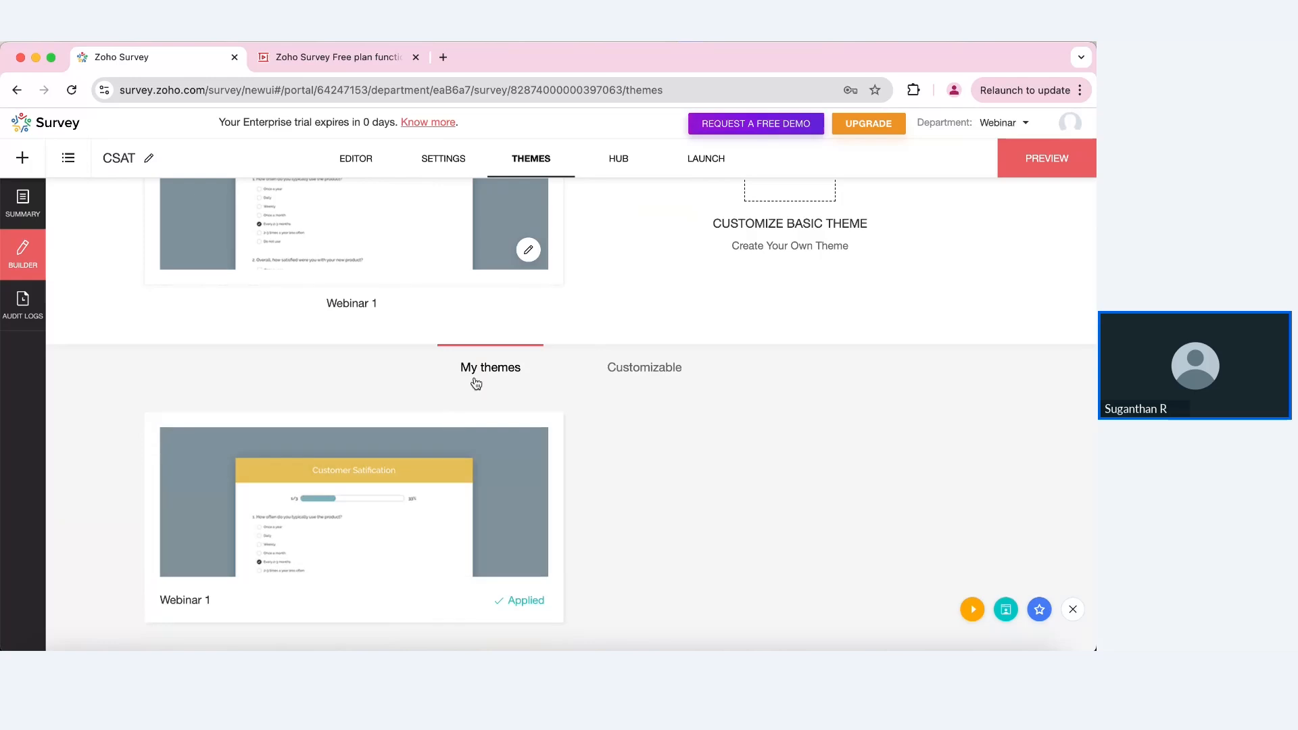
{"action": "mouse_move", "coordinate": [561, 587]}
Step: Publish the CSAT survey, copy its online link, and display its QR code
{"action": "left_click", "coordinate": [706, 160]}
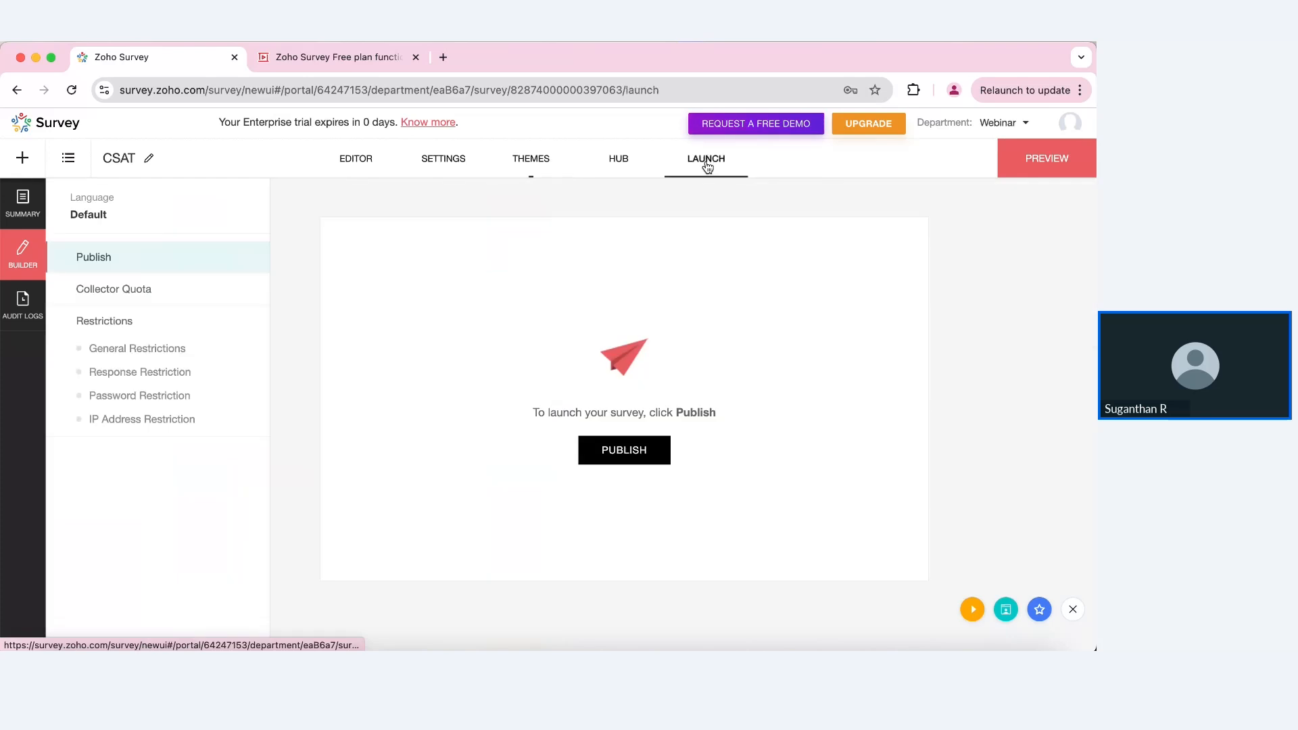
{"action": "left_click", "coordinate": [622, 449]}
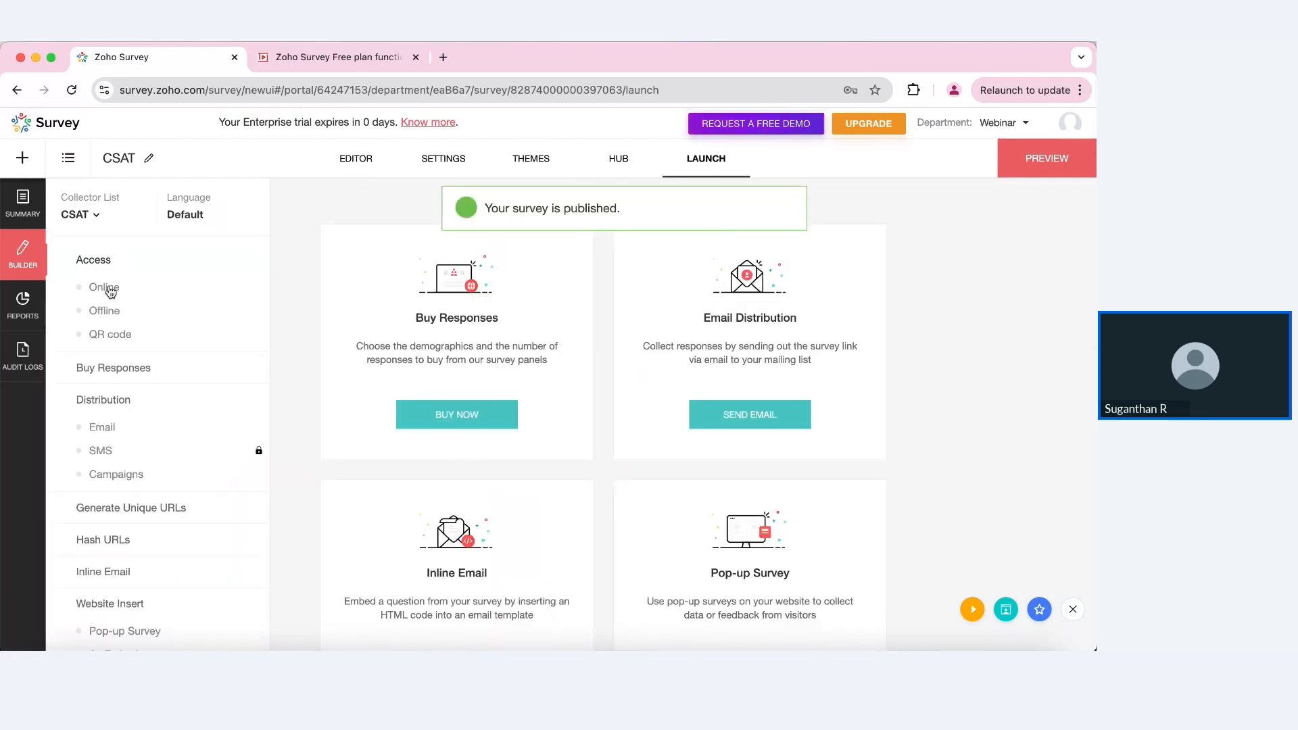
{"action": "left_click", "coordinate": [101, 287]}
{"action": "left_click", "coordinate": [603, 308]}
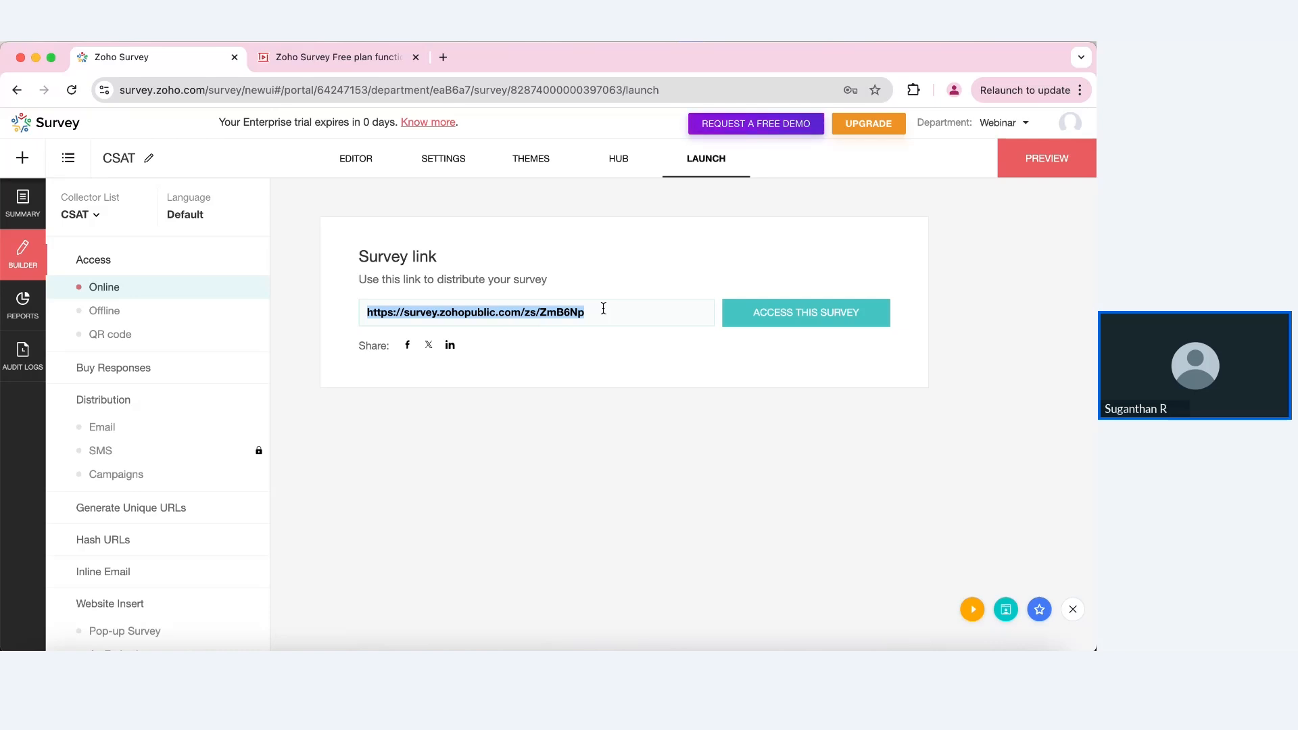
{"action": "left_click", "coordinate": [112, 334]}
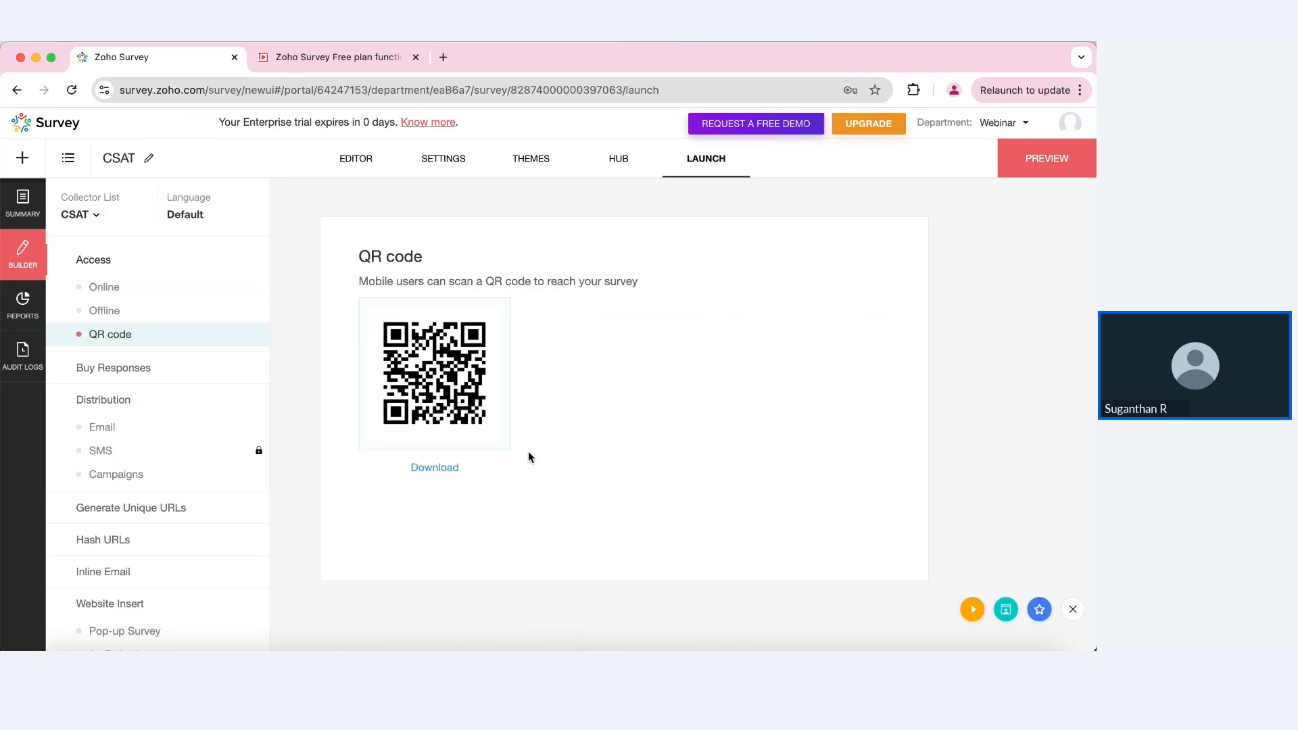
Step: Start a CSAT invitation email and review its default message without changes
{"action": "left_click", "coordinate": [107, 425]}
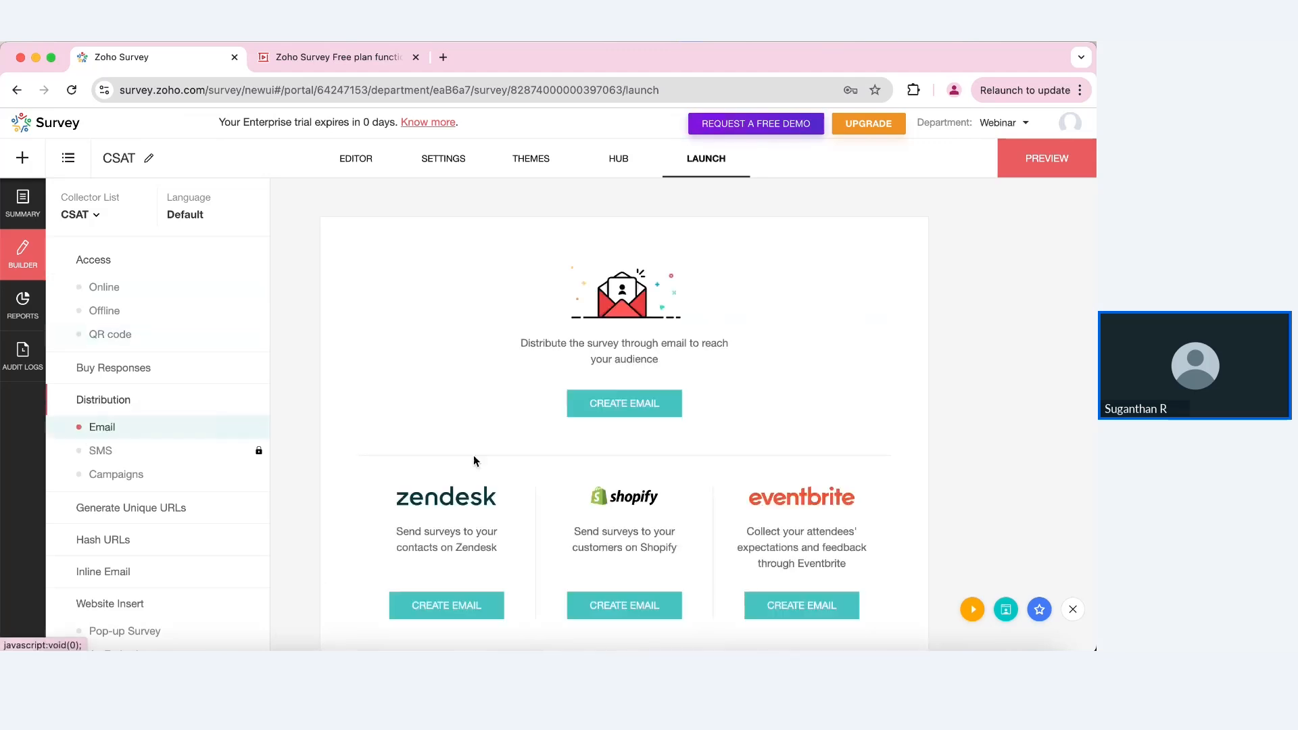
{"action": "left_click", "coordinate": [640, 414]}
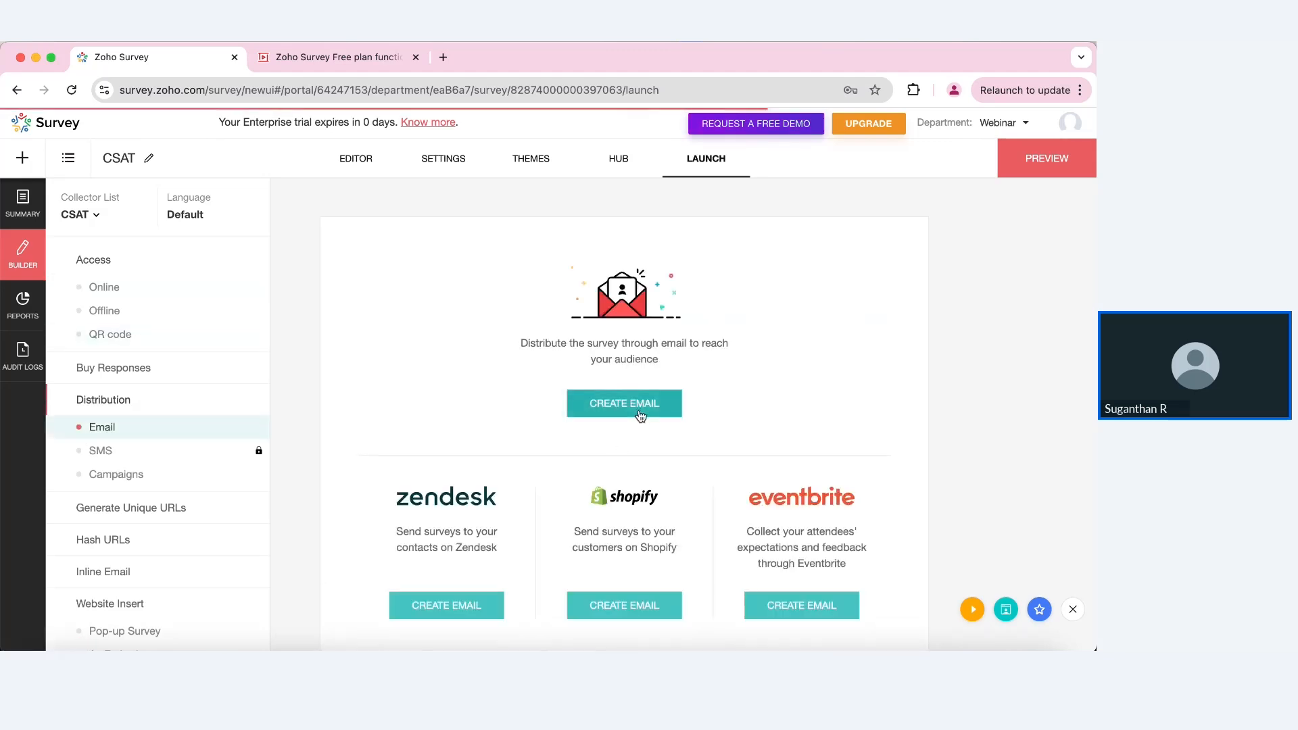
{"action": "scroll", "coordinate": [638, 414], "scroll_direction": "down", "scroll_amount": 2}
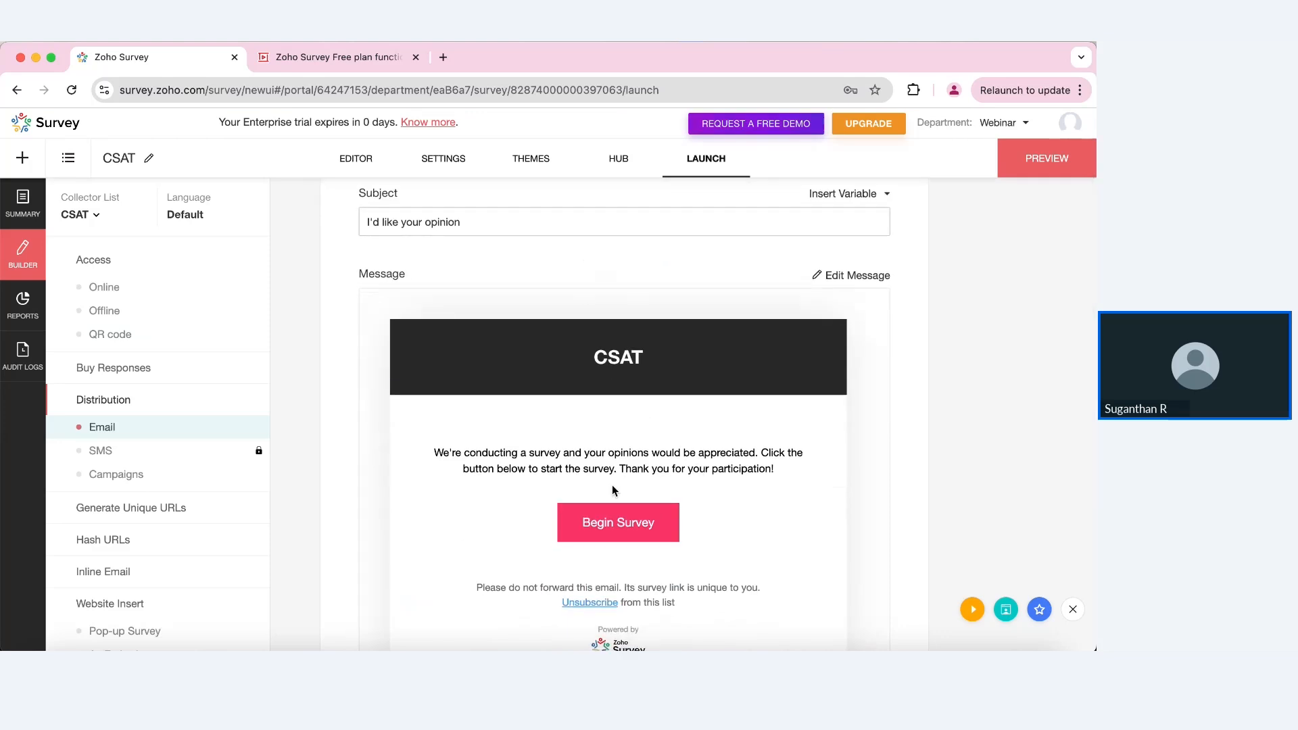
{"action": "left_click", "coordinate": [849, 275]}
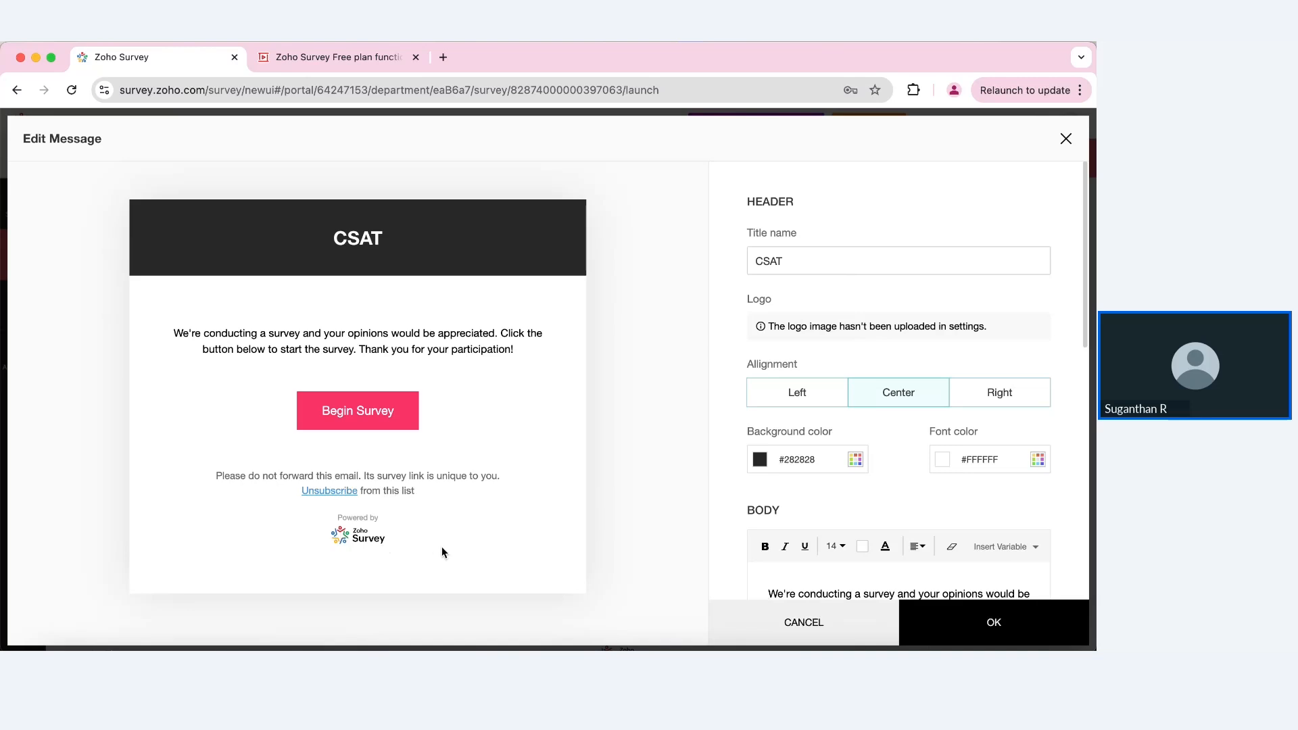
{"action": "scroll", "coordinate": [809, 491], "scroll_direction": "down", "scroll_amount": 5}
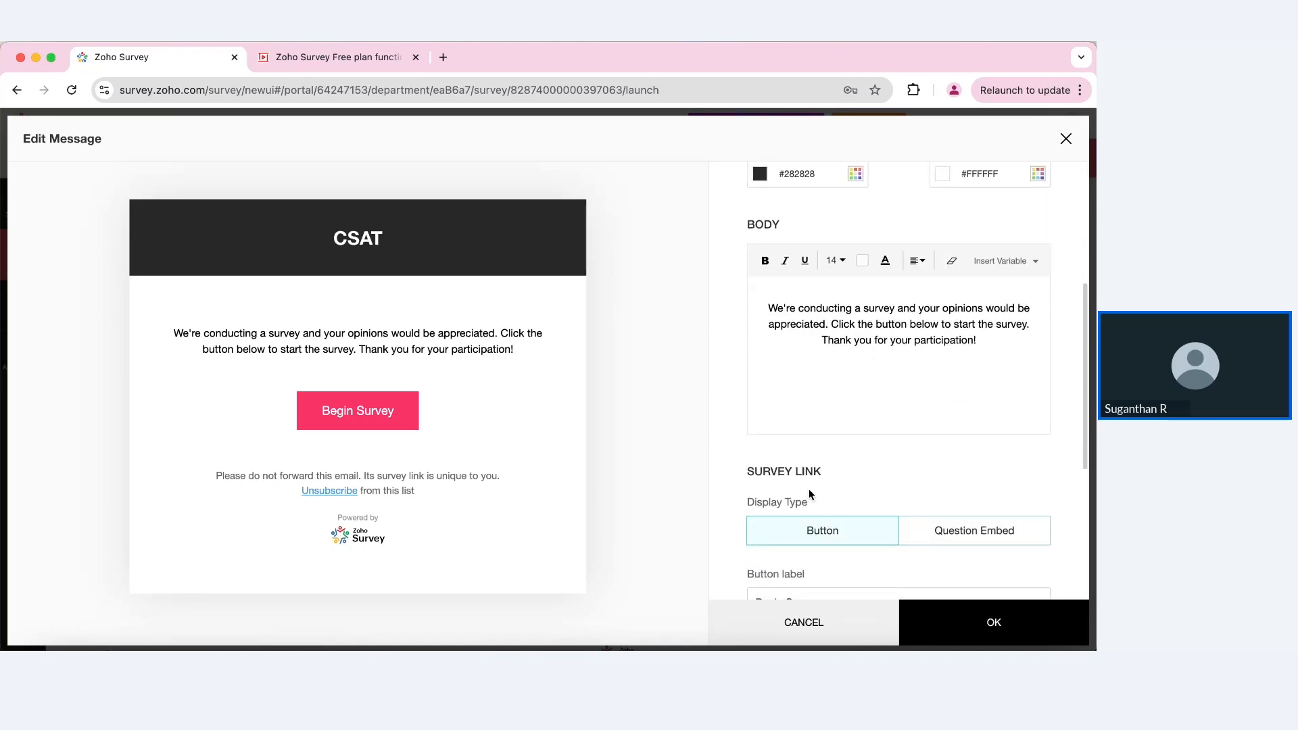
{"action": "left_click", "coordinate": [1066, 139]}
Step: Save the email content and sender details, then bring up the contact import options
{"action": "scroll", "coordinate": [528, 440], "scroll_direction": "down", "scroll_amount": 5}
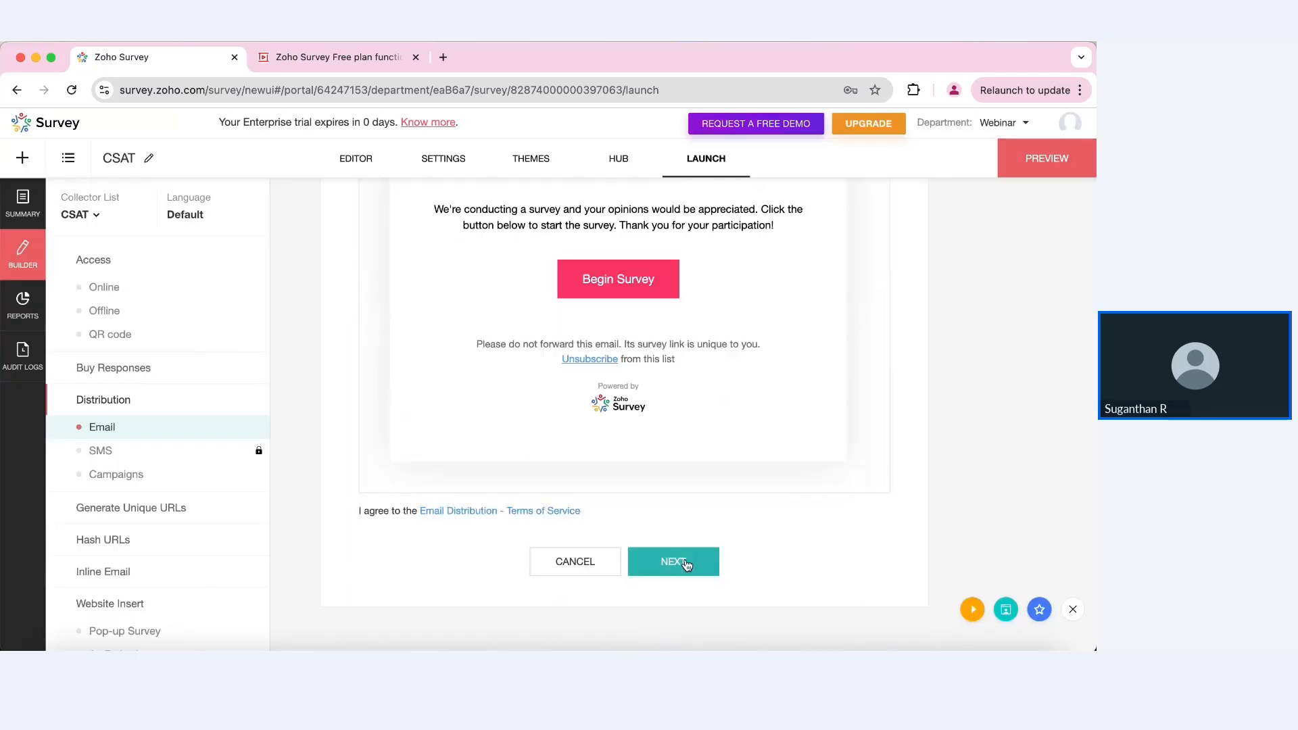
{"action": "left_click", "coordinate": [684, 553]}
{"action": "left_click", "coordinate": [687, 564]}
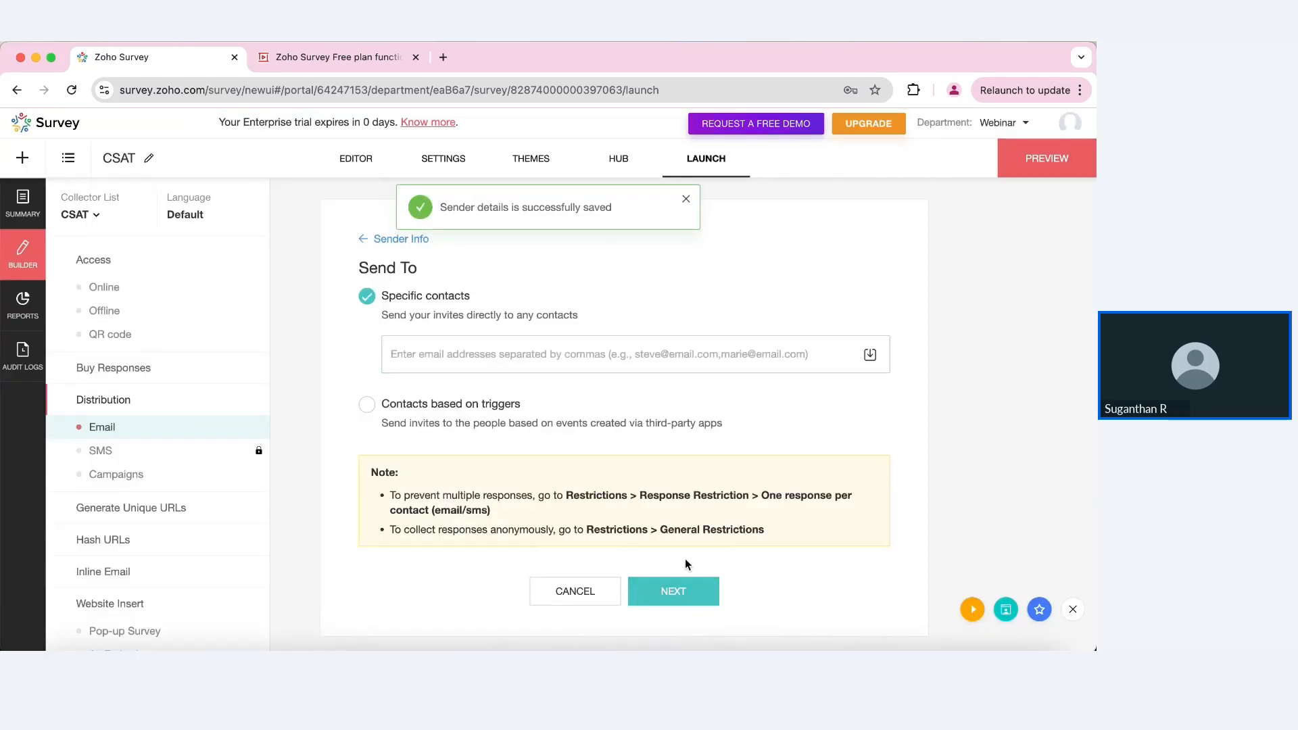
{"action": "left_click", "coordinate": [870, 354]}
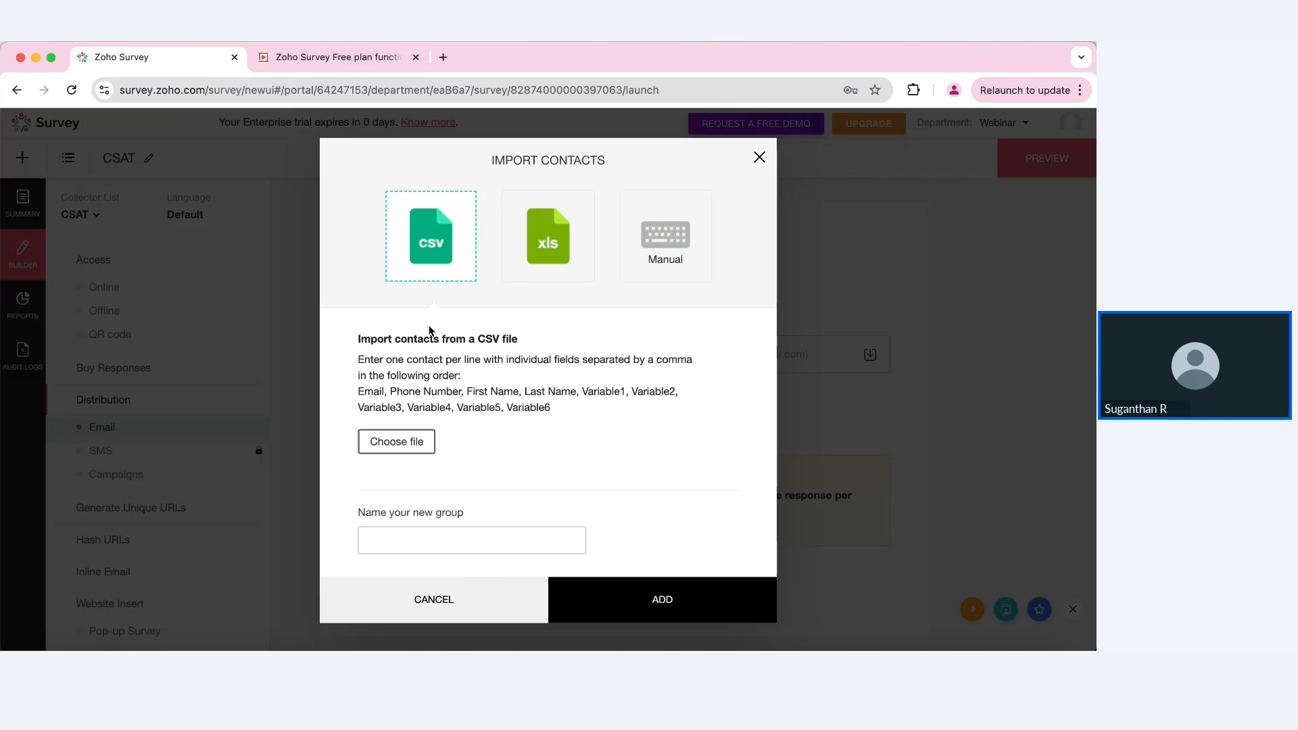
Step: Manually enter a recipient's e-mail address as group GROUP_30_Jan_25 and continue
{"action": "left_click", "coordinate": [654, 272]}
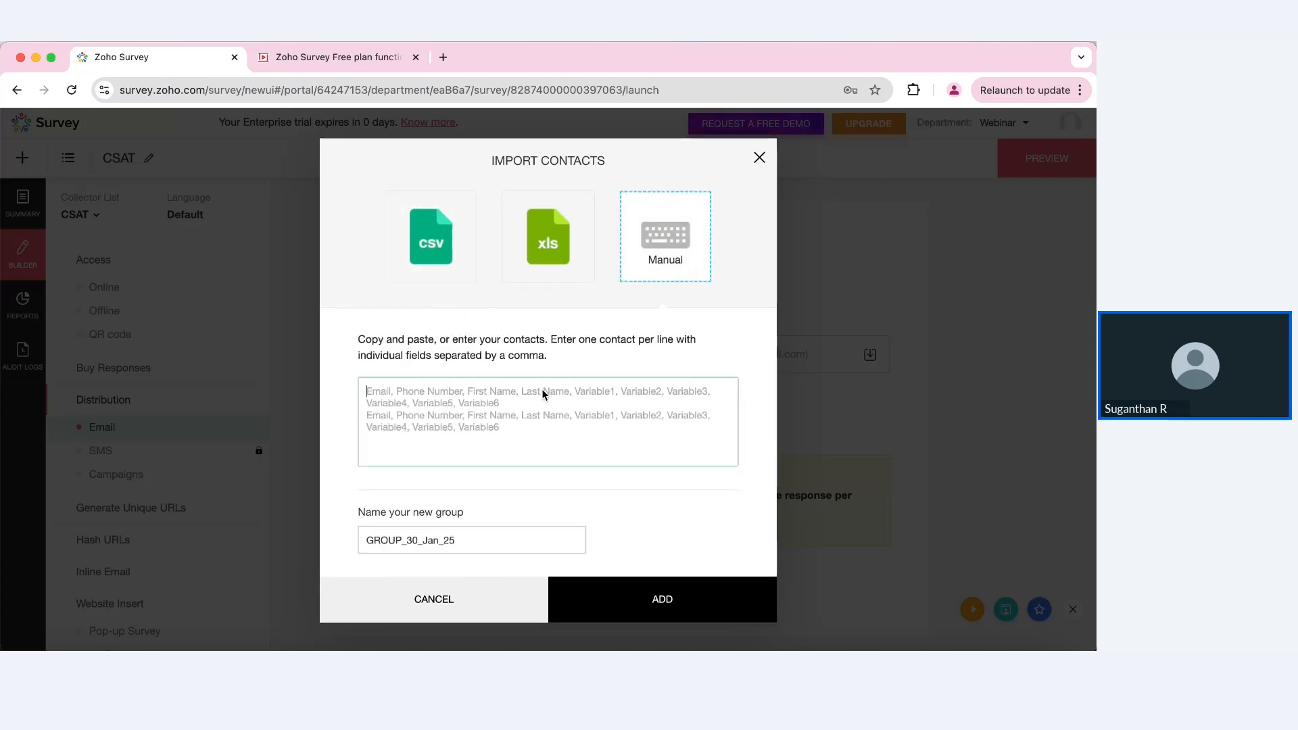
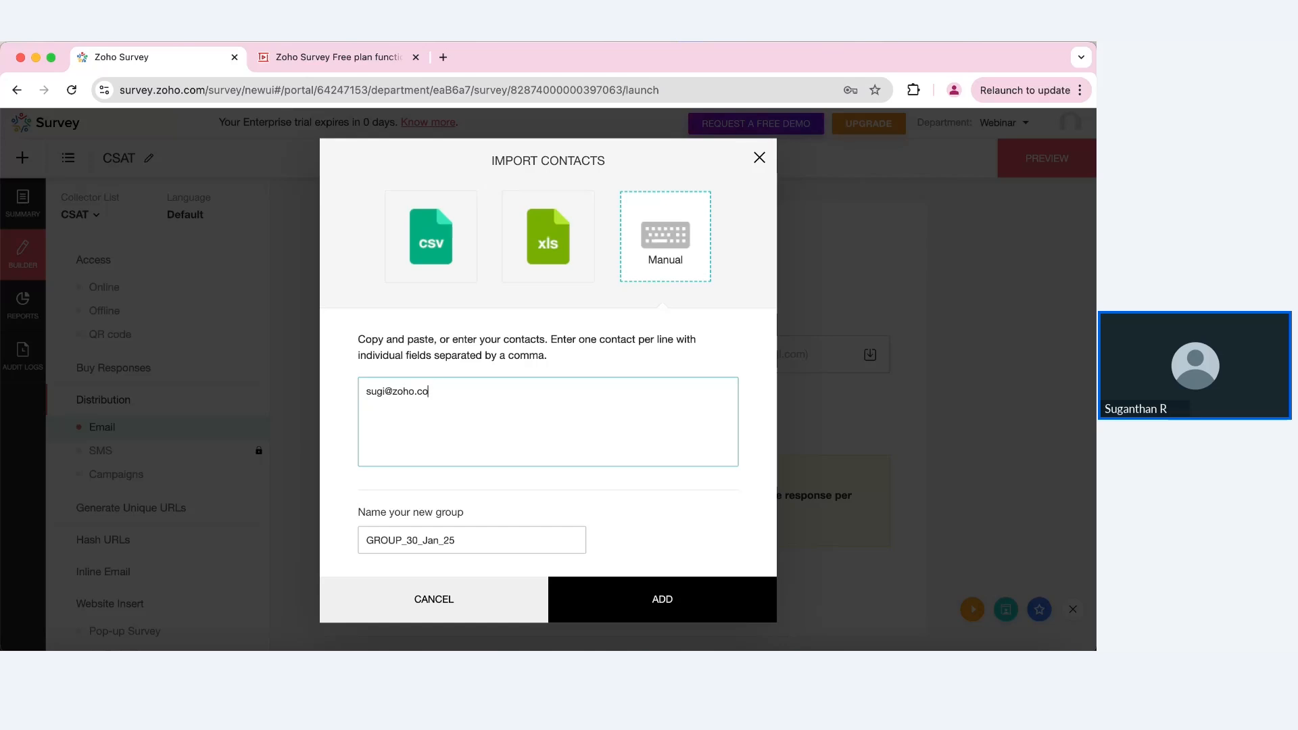
{"action": "left_click", "coordinate": [668, 598]}
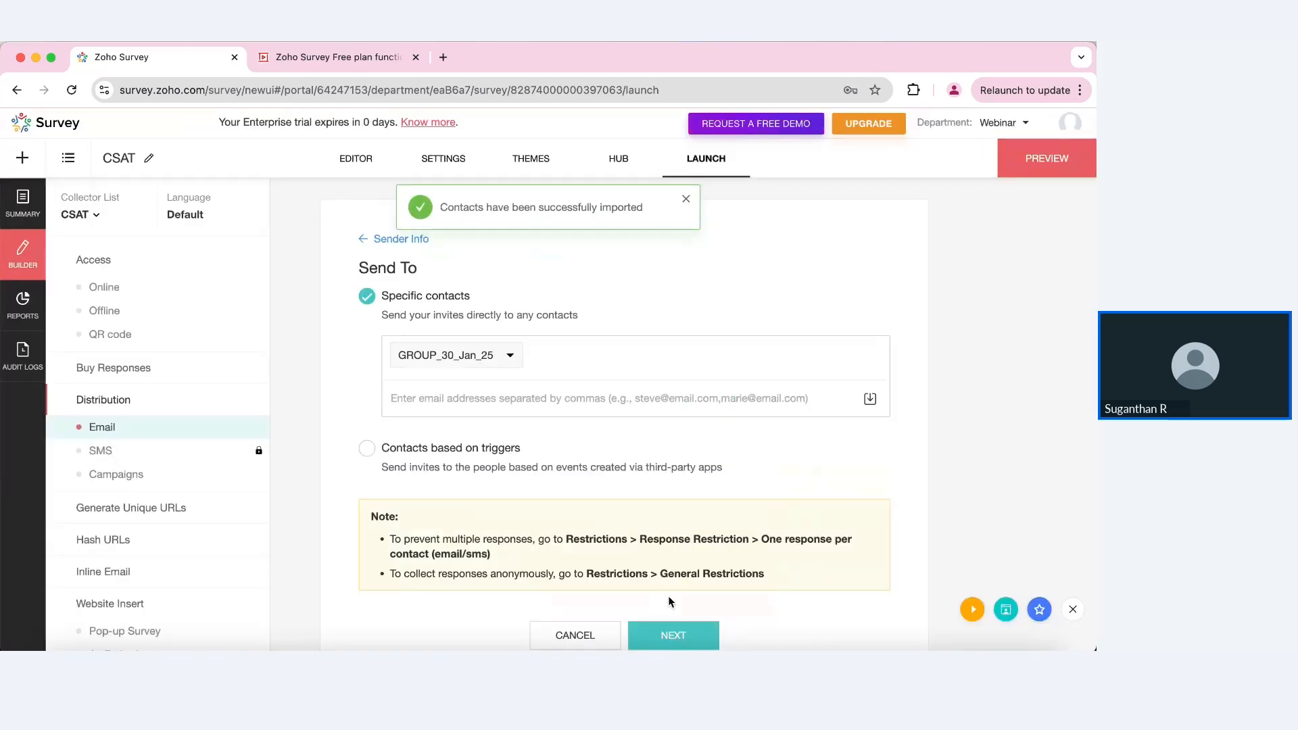
{"action": "left_click", "coordinate": [671, 634]}
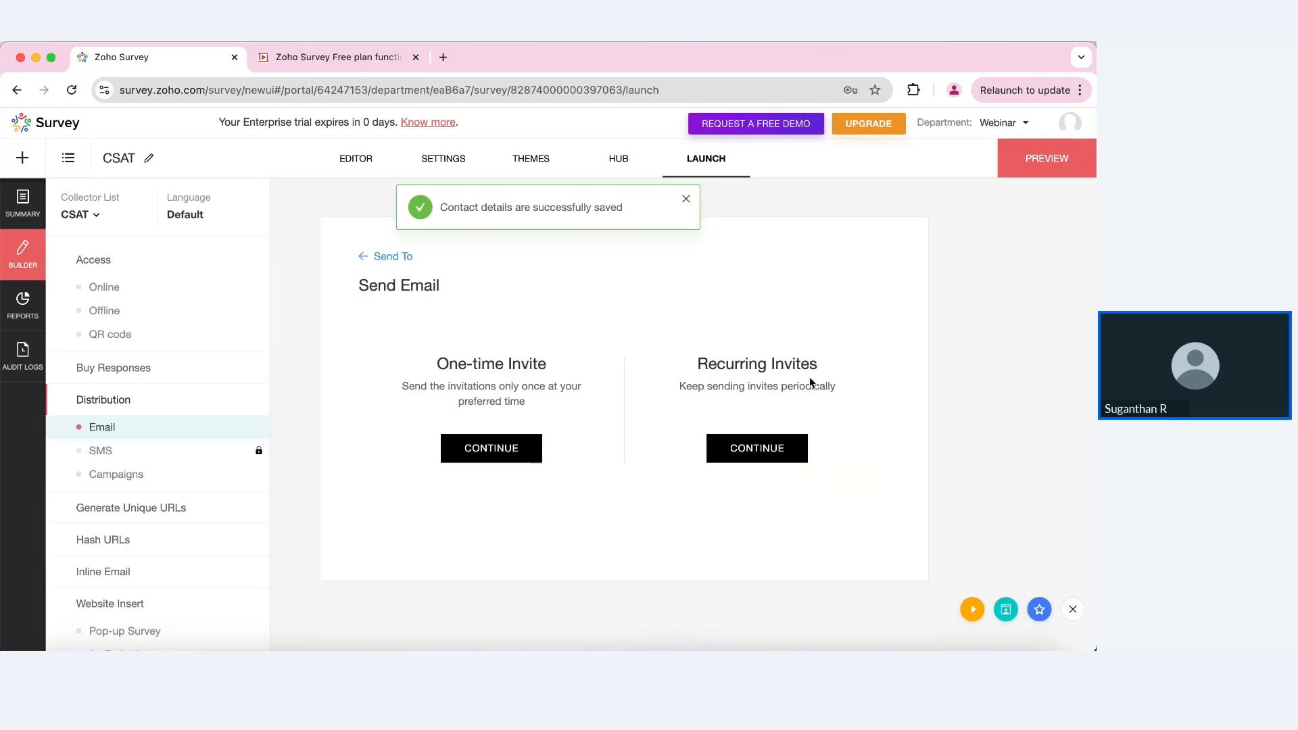
Step: Send a one-time invite immediately, then choose to schedule a reminder
{"action": "left_click", "coordinate": [473, 458]}
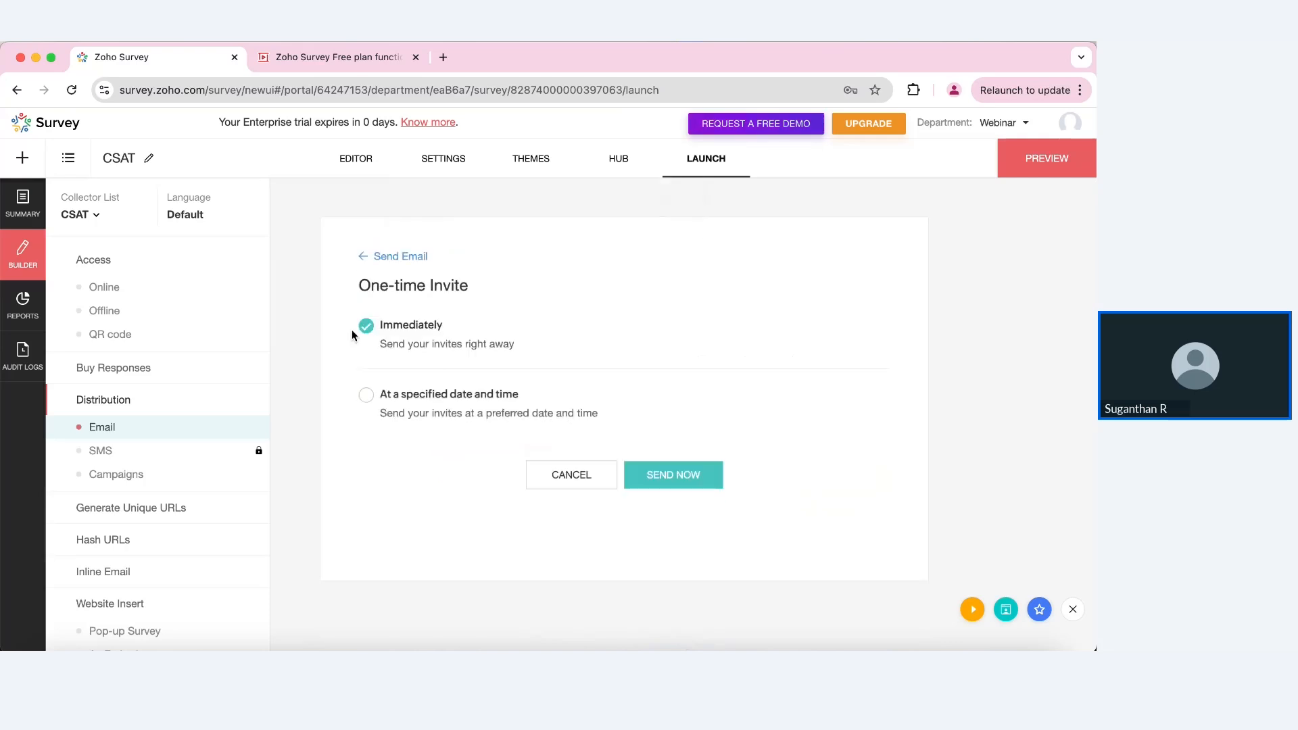
{"action": "left_click", "coordinate": [366, 395]}
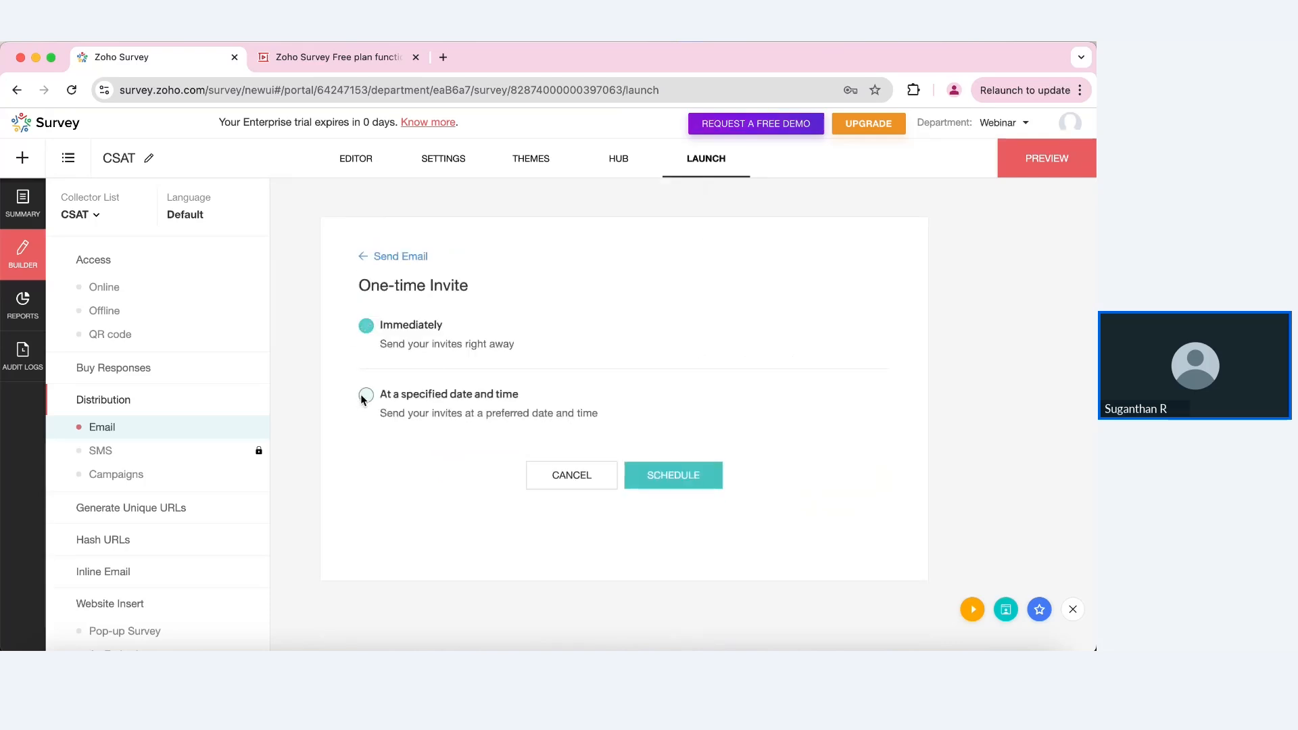
{"action": "left_click", "coordinate": [367, 325]}
{"action": "left_click", "coordinate": [686, 484]}
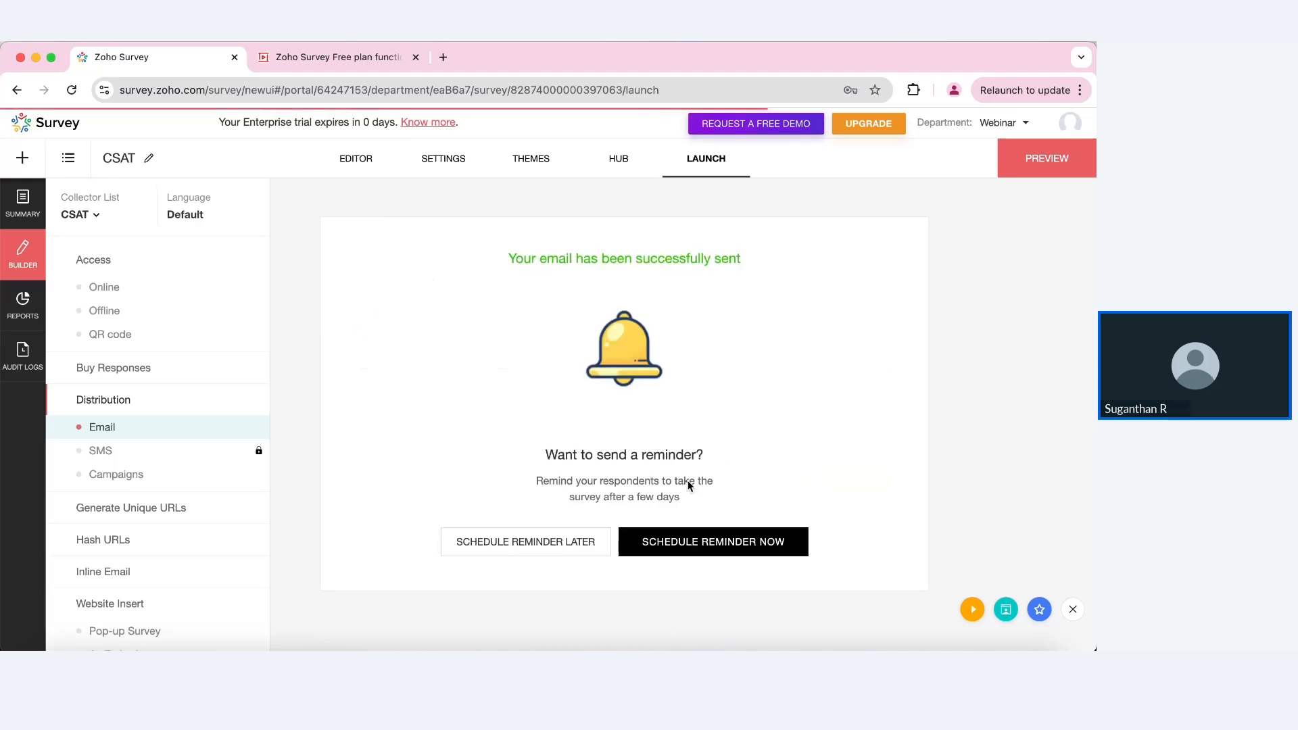
{"action": "left_click", "coordinate": [687, 541]}
Step: Accept the default reminder message for Not Responded and Partially Responded recipients
{"action": "scroll", "coordinate": [687, 539], "scroll_direction": "down", "scroll_amount": 2}
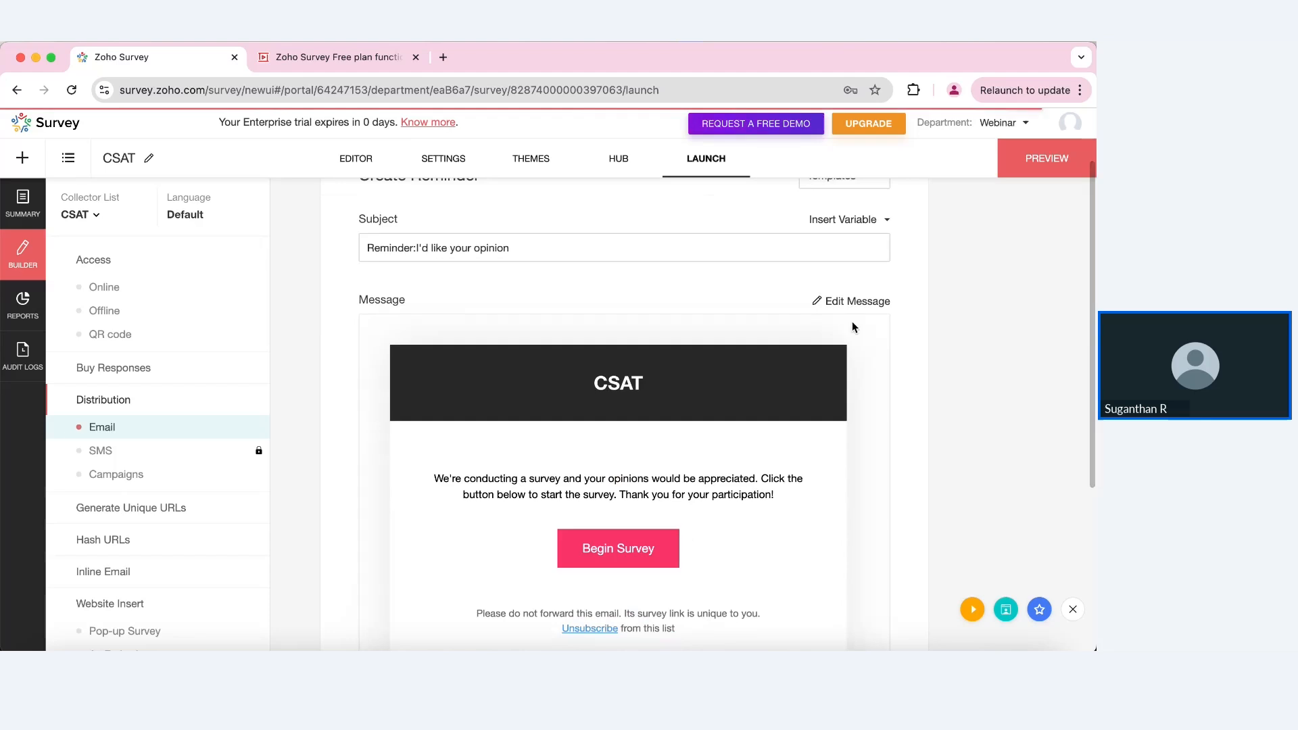
{"action": "scroll", "coordinate": [693, 477], "scroll_direction": "down", "scroll_amount": 5}
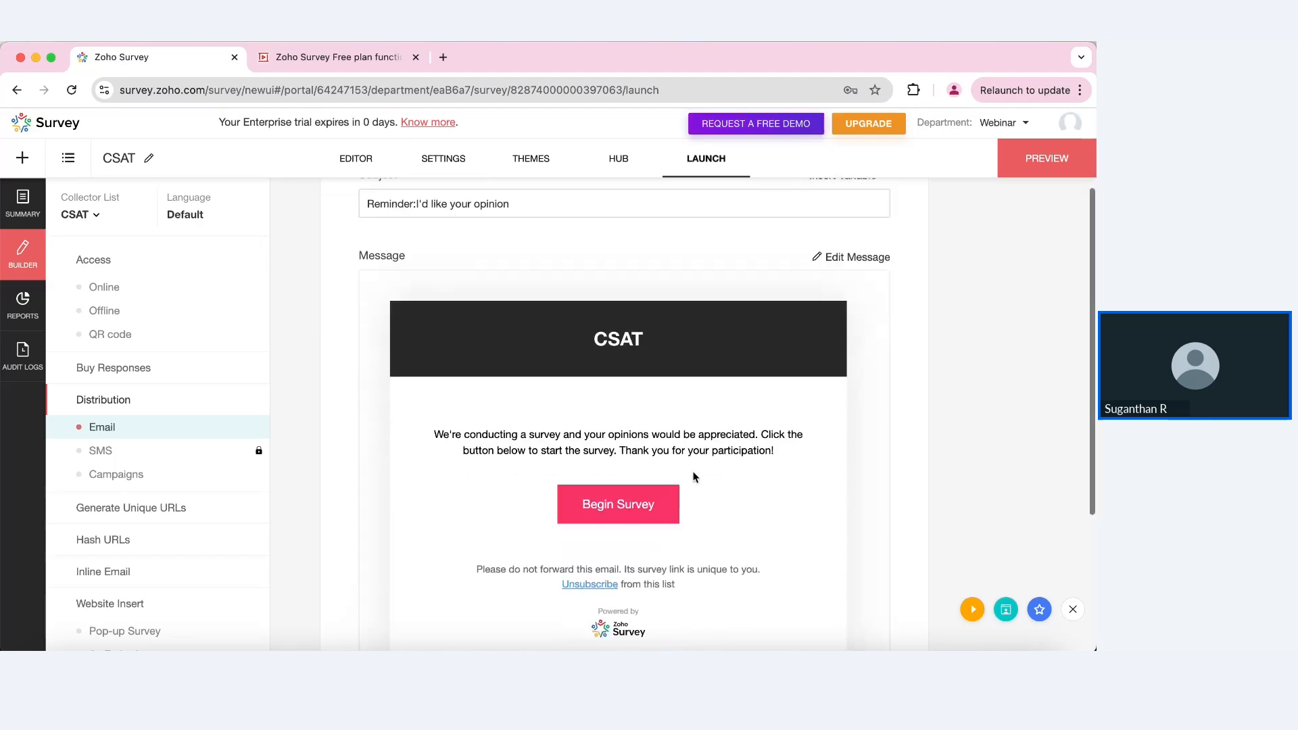
{"action": "left_click", "coordinate": [684, 574]}
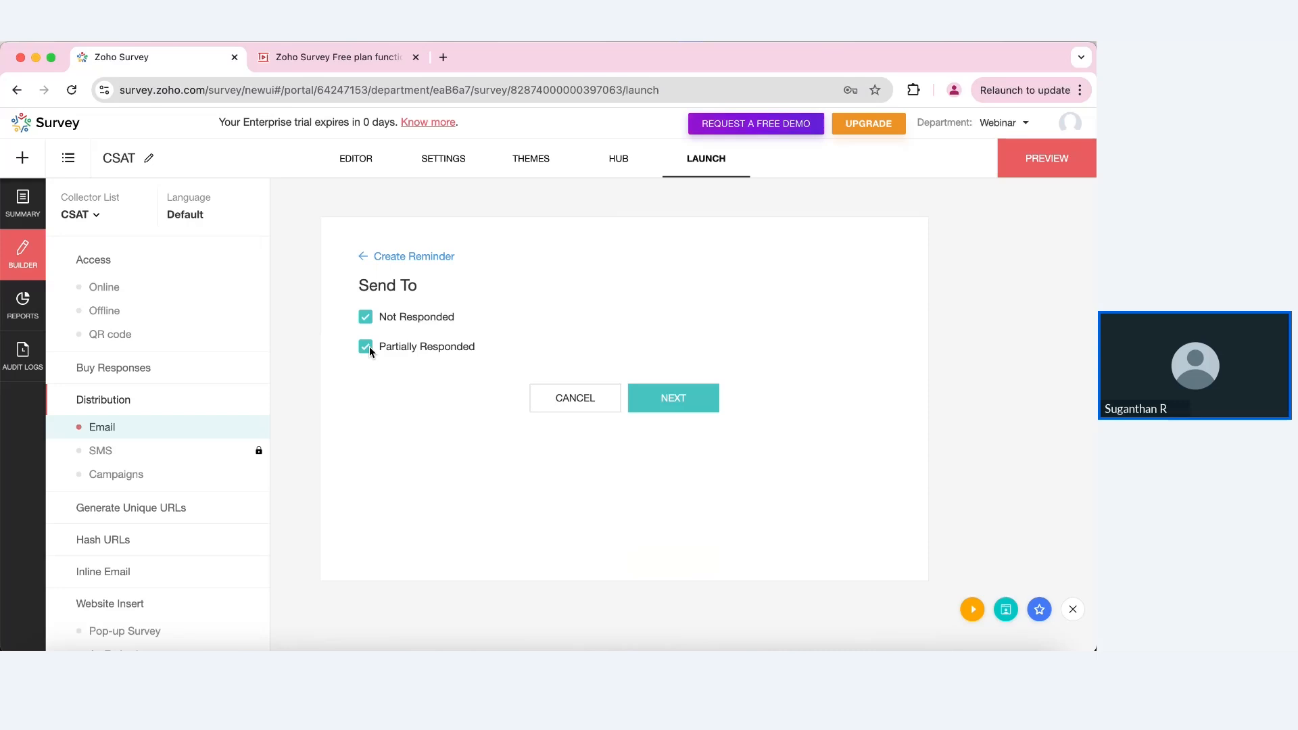
Step: Keep the reminder recipient filter and schedule a one-time reminder for 5 February 2025
{"action": "left_click", "coordinate": [684, 409]}
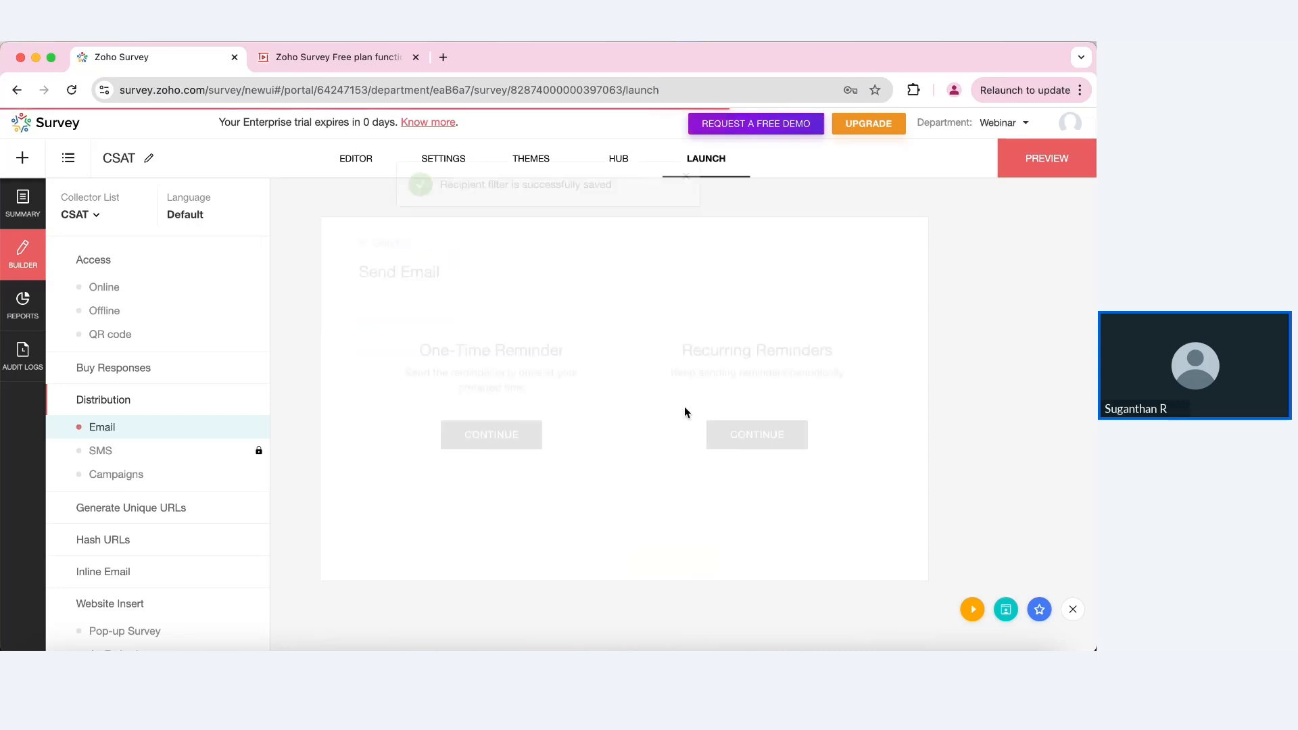
{"action": "left_click", "coordinate": [489, 450]}
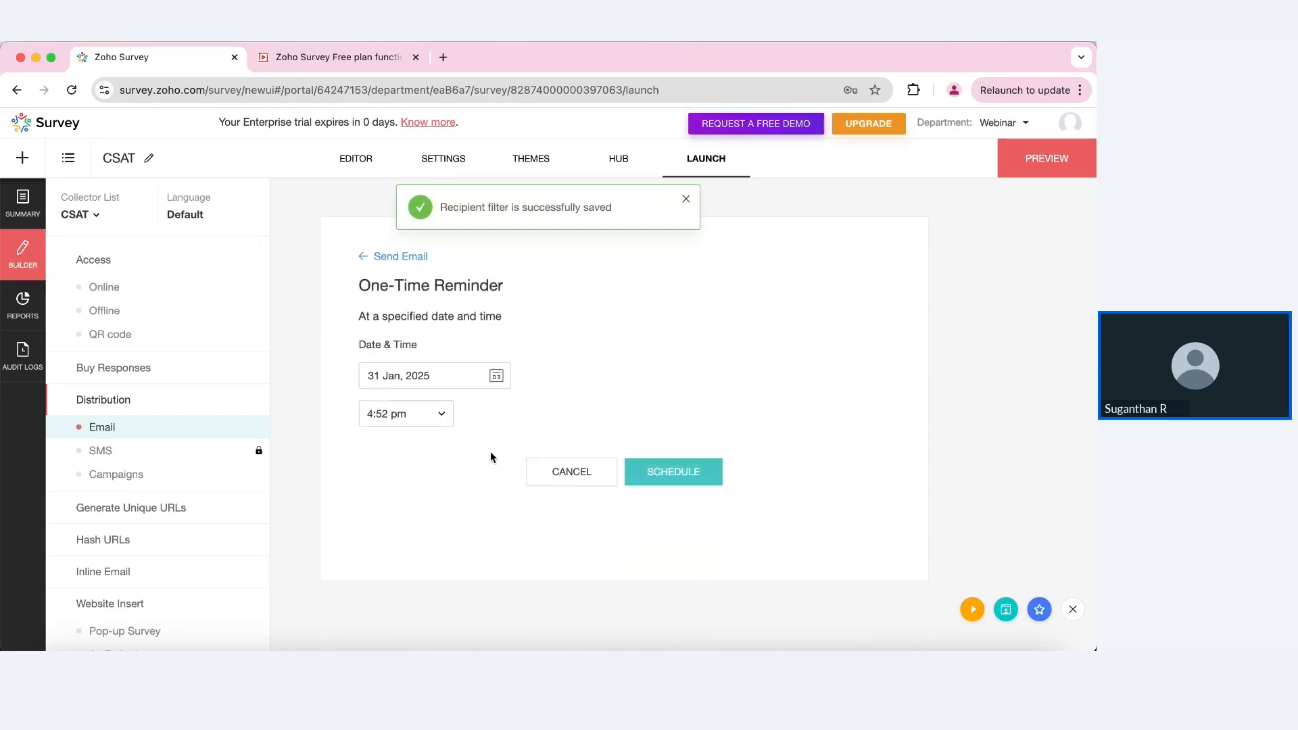
{"action": "left_click", "coordinate": [449, 376]}
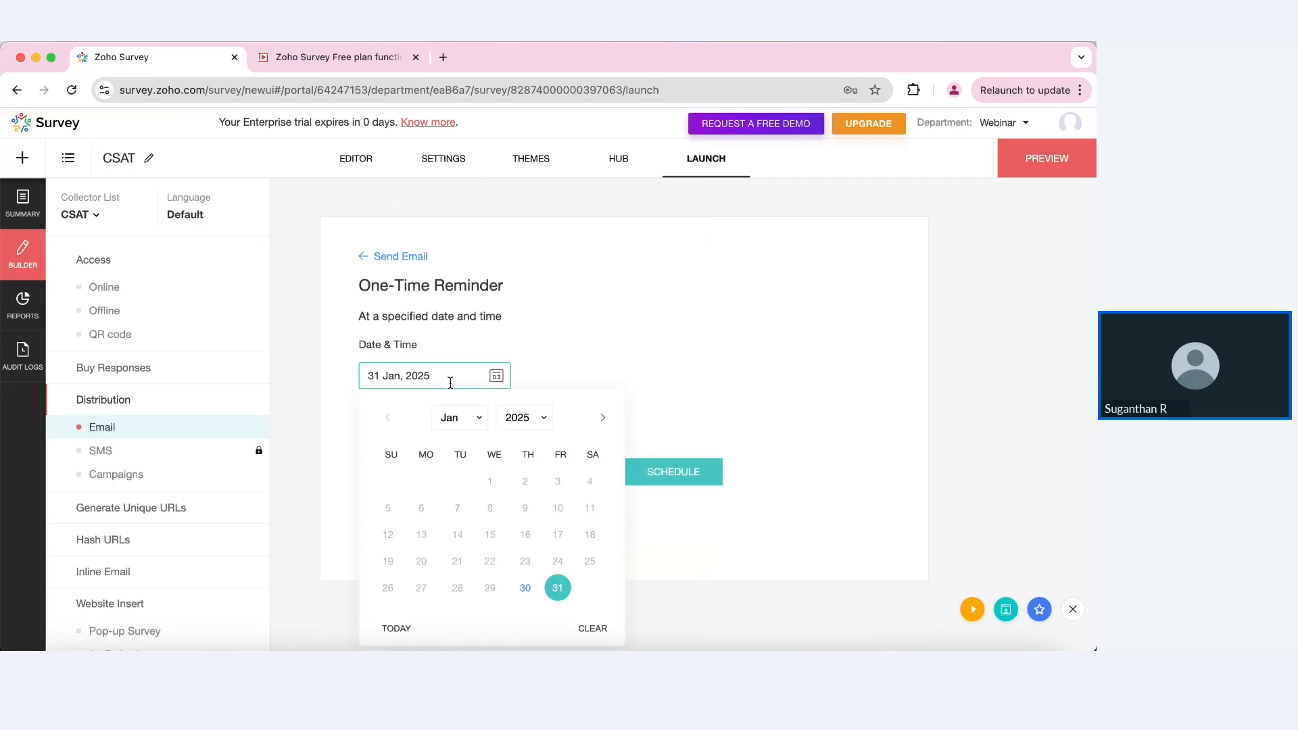
{"action": "left_click", "coordinate": [602, 418]}
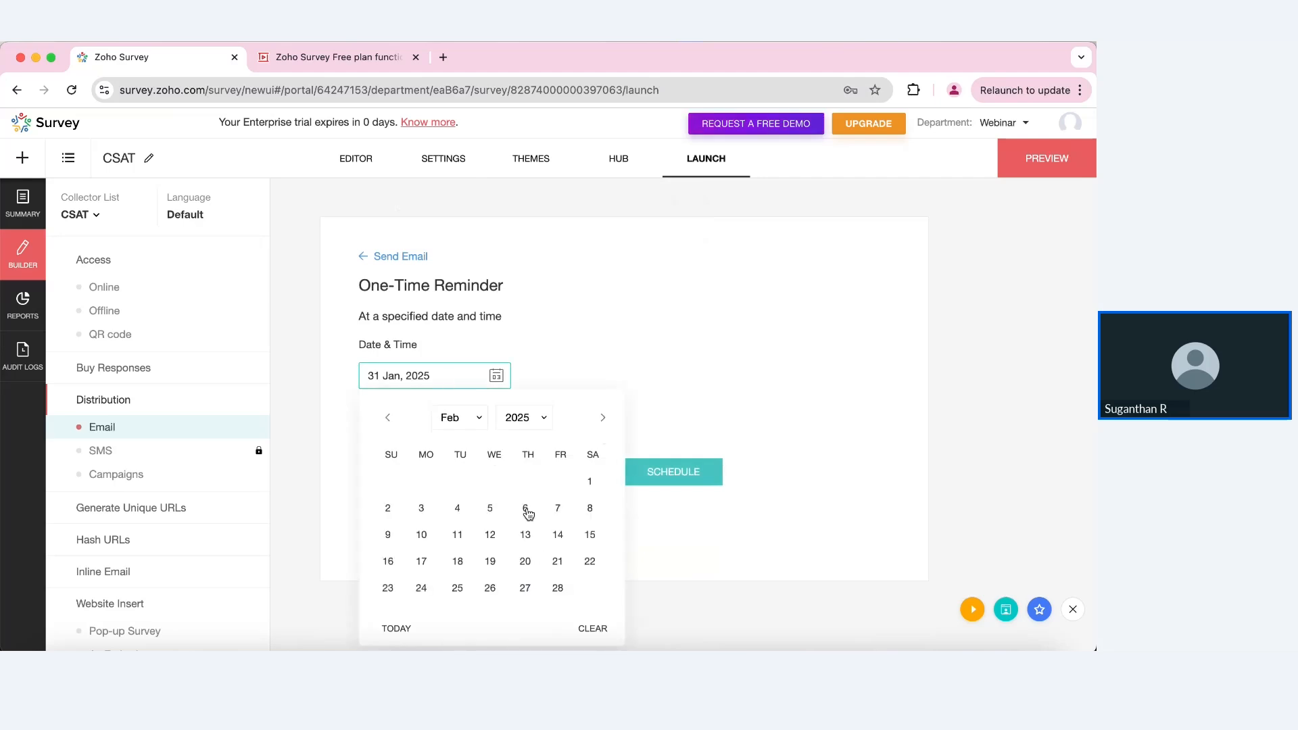
{"action": "left_click", "coordinate": [486, 508]}
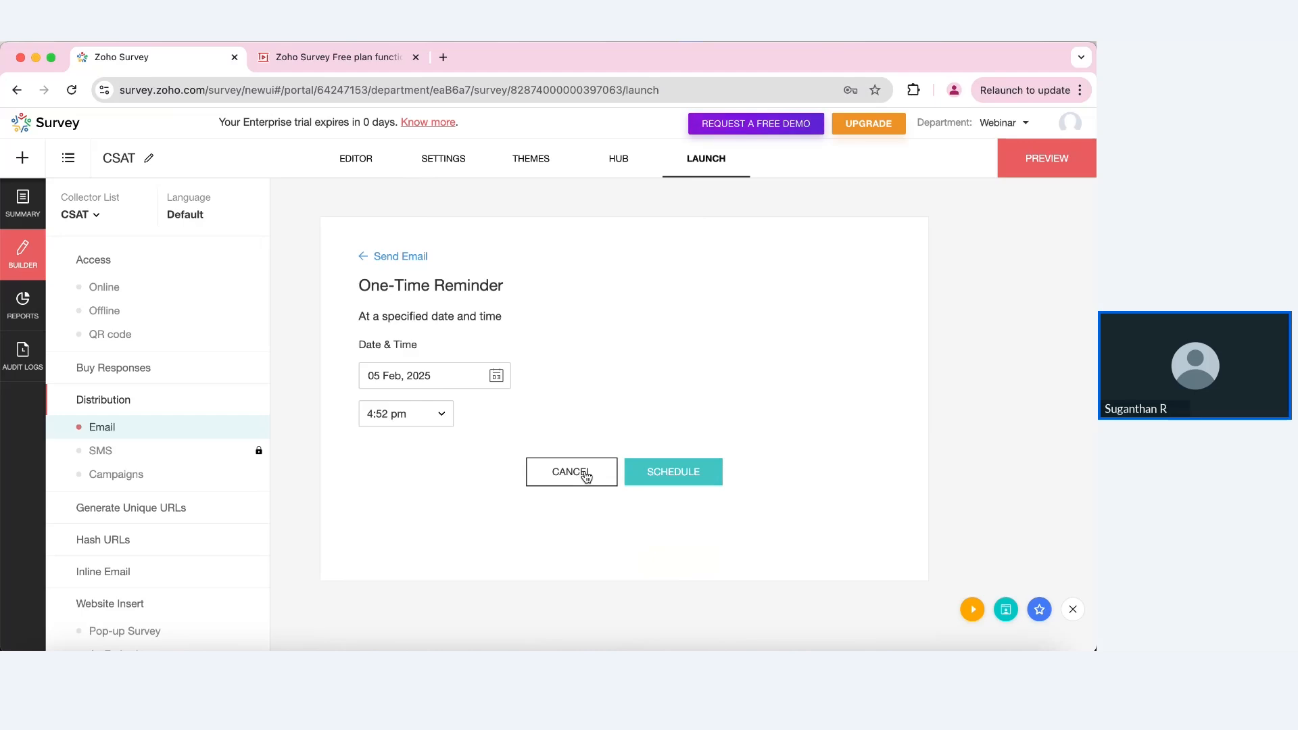
{"action": "scroll", "coordinate": [140, 602], "scroll_direction": "down", "scroll_amount": 2}
Step: Set the website pop-up survey's position to Center
{"action": "left_click", "coordinate": [127, 565]}
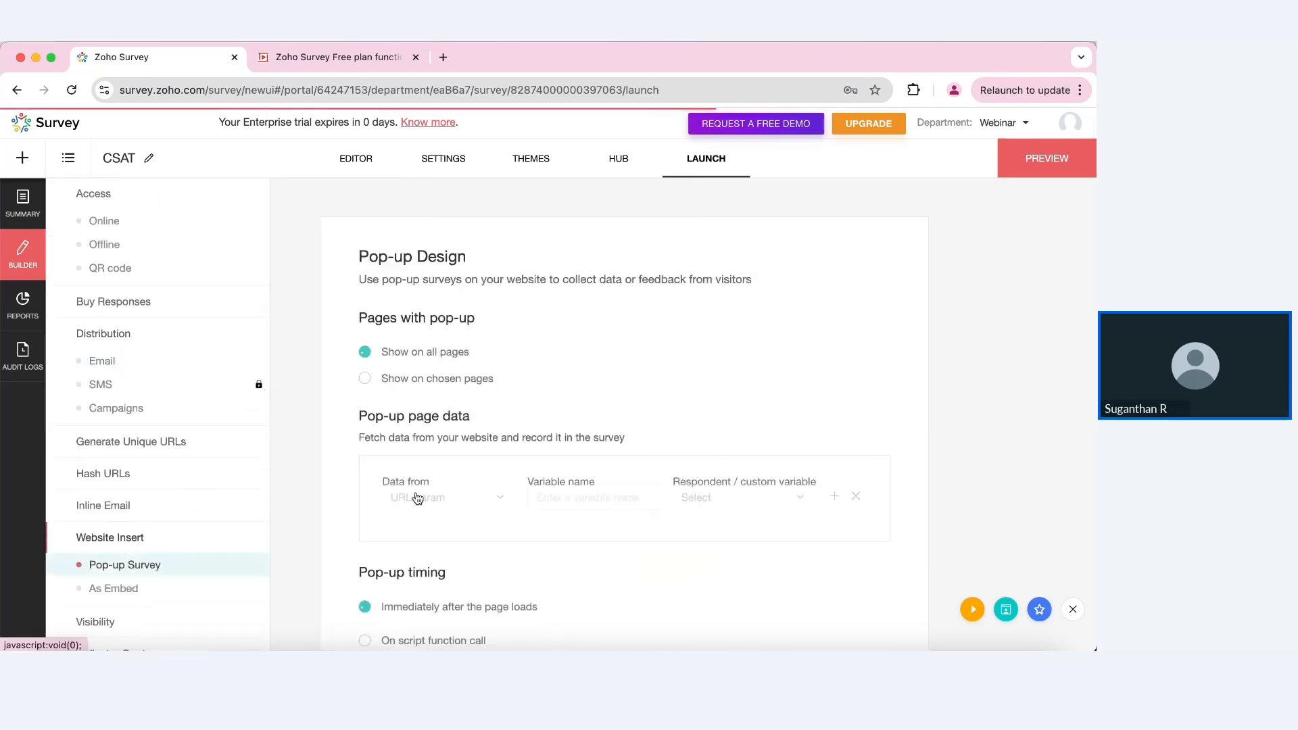
{"action": "scroll", "coordinate": [527, 465], "scroll_direction": "down", "scroll_amount": 4}
{"action": "scroll", "coordinate": [526, 465], "scroll_direction": "down", "scroll_amount": 2}
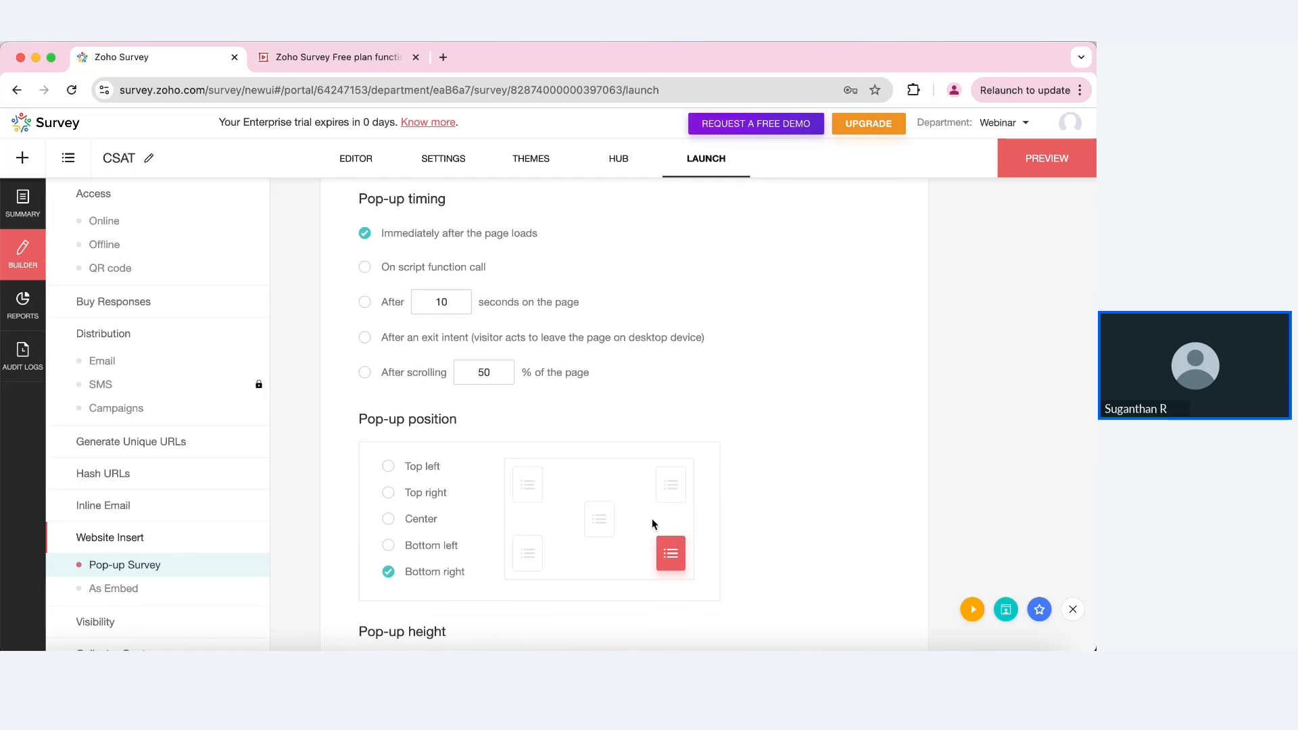
{"action": "scroll", "coordinate": [655, 527], "scroll_direction": "down", "scroll_amount": 1}
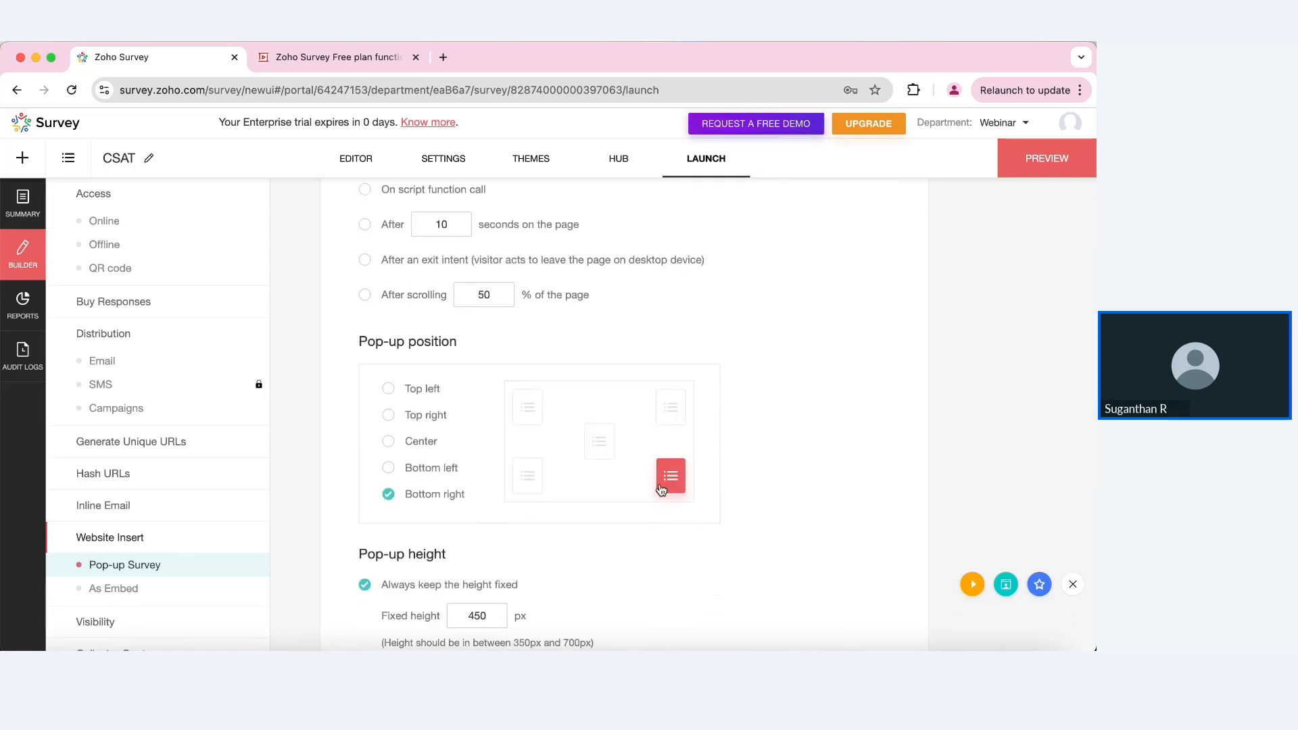
{"action": "left_click", "coordinate": [405, 445]}
Step: Bring up the HTML and iframe embed code for the CSAT survey
{"action": "scroll", "coordinate": [565, 444], "scroll_direction": "down", "scroll_amount": 2}
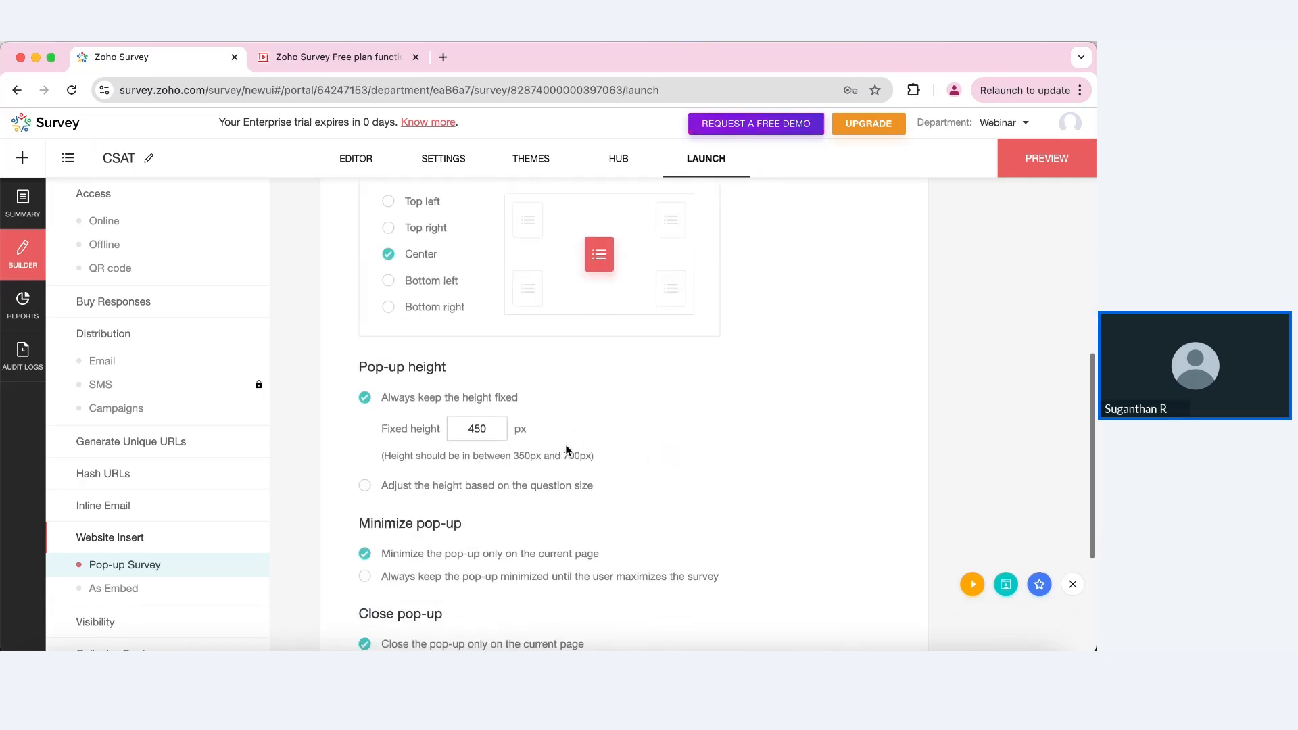
{"action": "scroll", "coordinate": [652, 449], "scroll_direction": "up", "scroll_amount": 4}
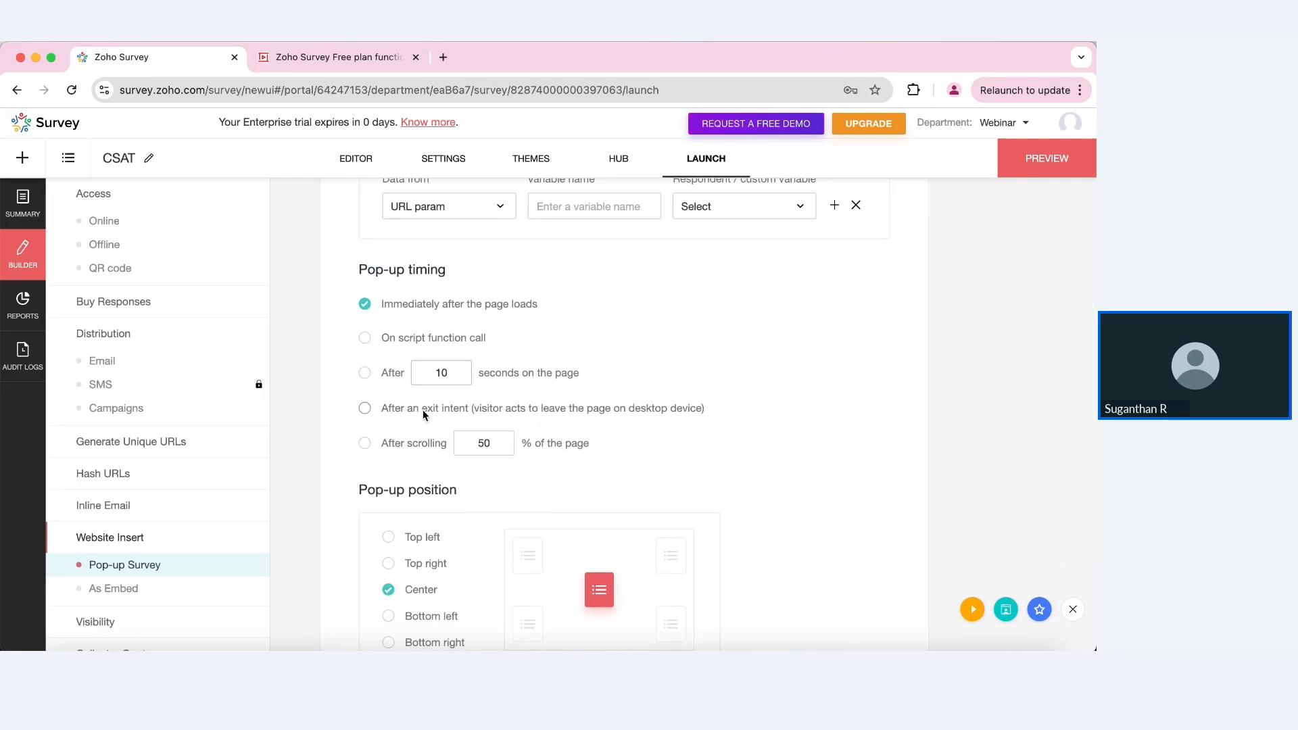
{"action": "scroll", "coordinate": [635, 466], "scroll_direction": "down", "scroll_amount": 7}
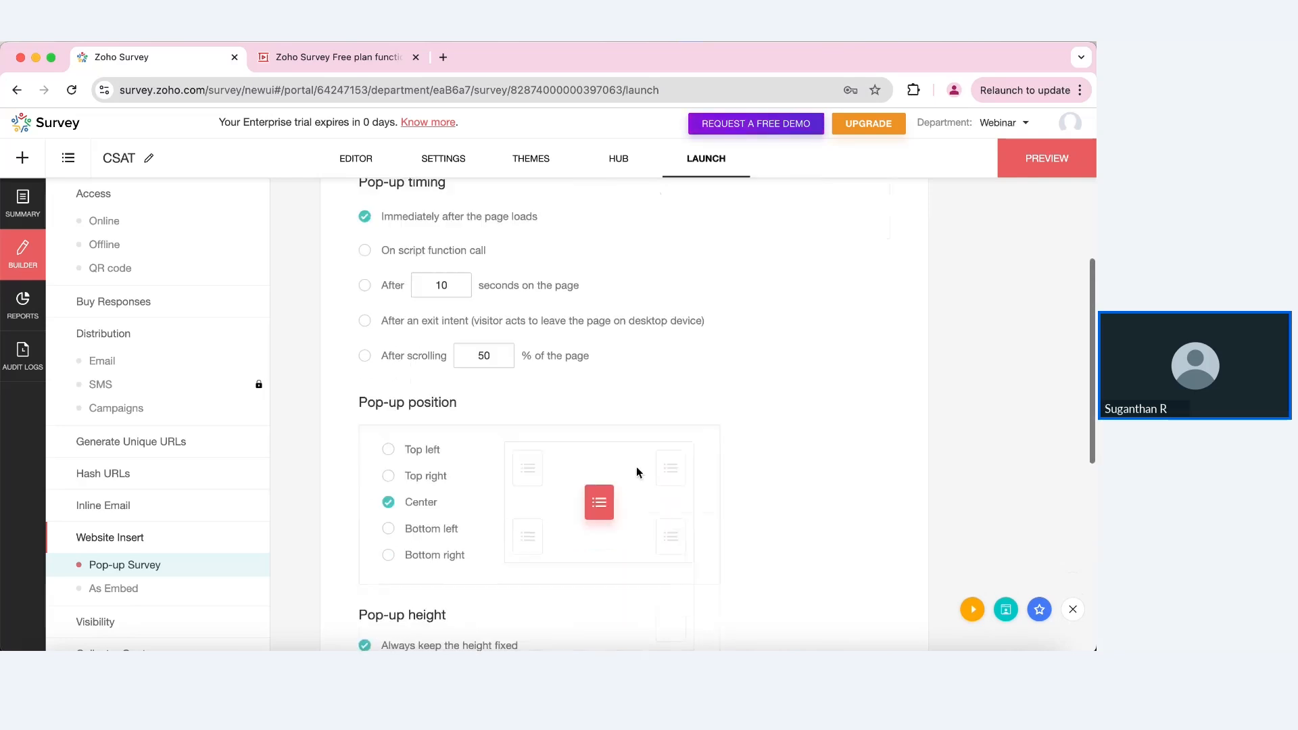
{"action": "scroll", "coordinate": [635, 472], "scroll_direction": "down", "scroll_amount": 1}
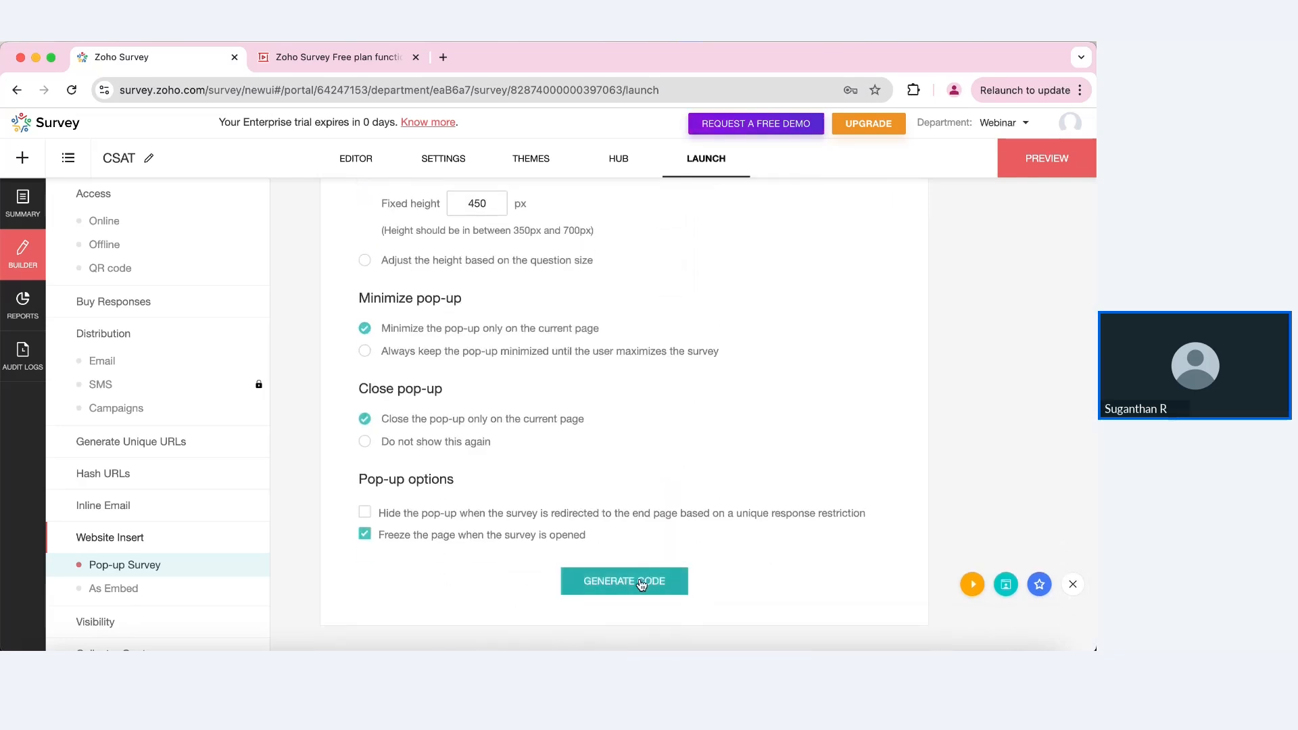
{"action": "left_click", "coordinate": [135, 590]}
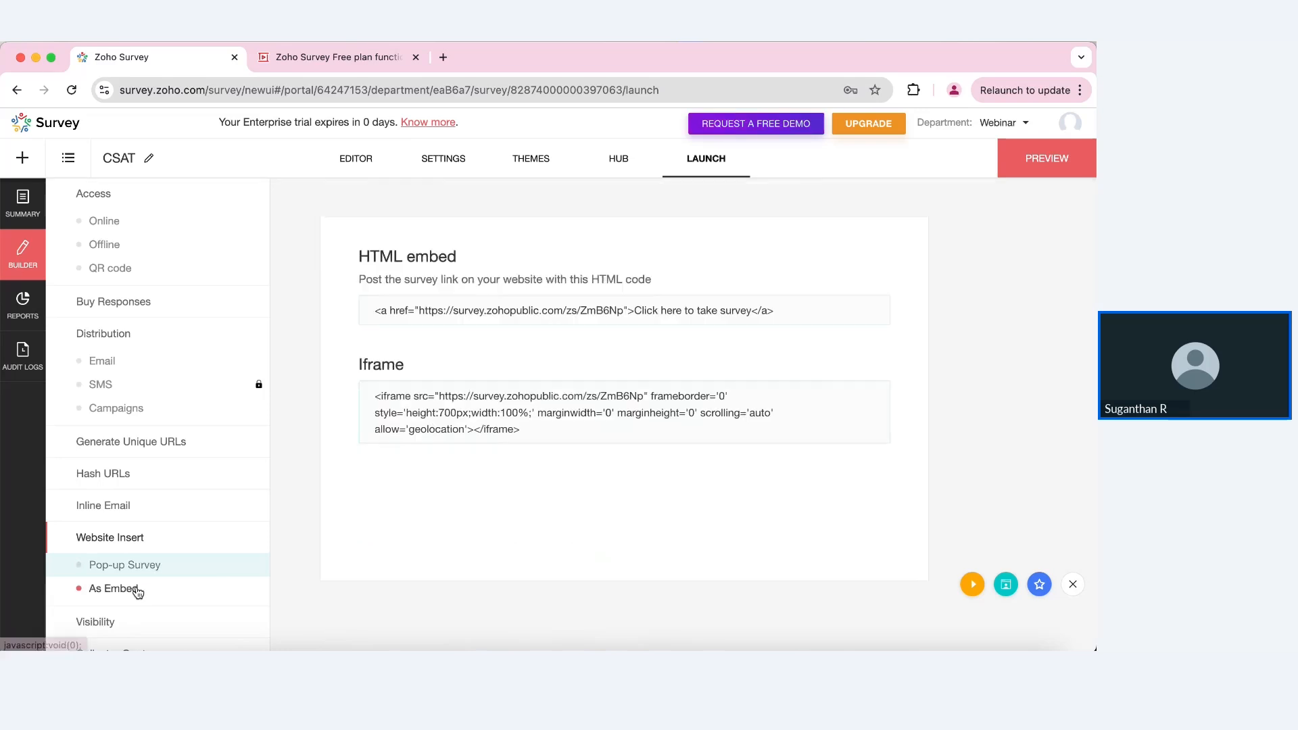
Step: Copy the CSAT iframe embed code and go to its Summary of Responses report
{"action": "left_click", "coordinate": [617, 436]}
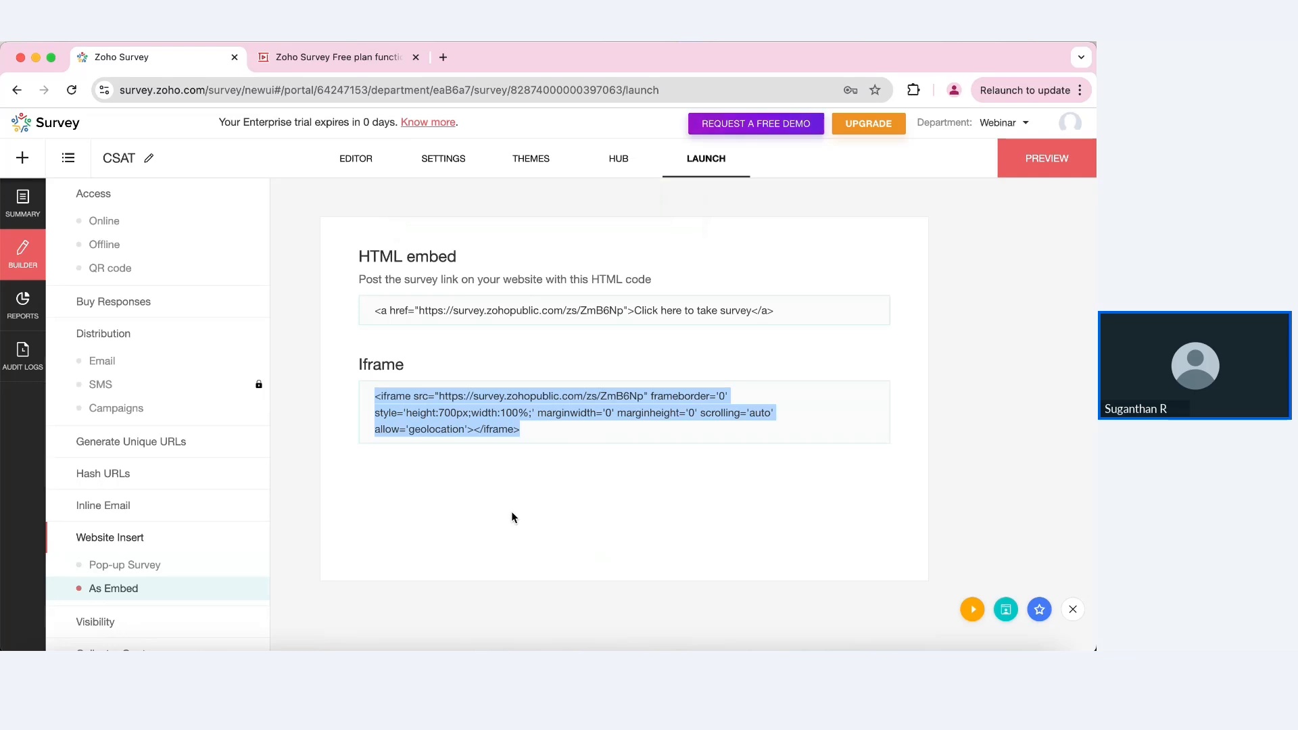
{"action": "left_click", "coordinate": [23, 306]}
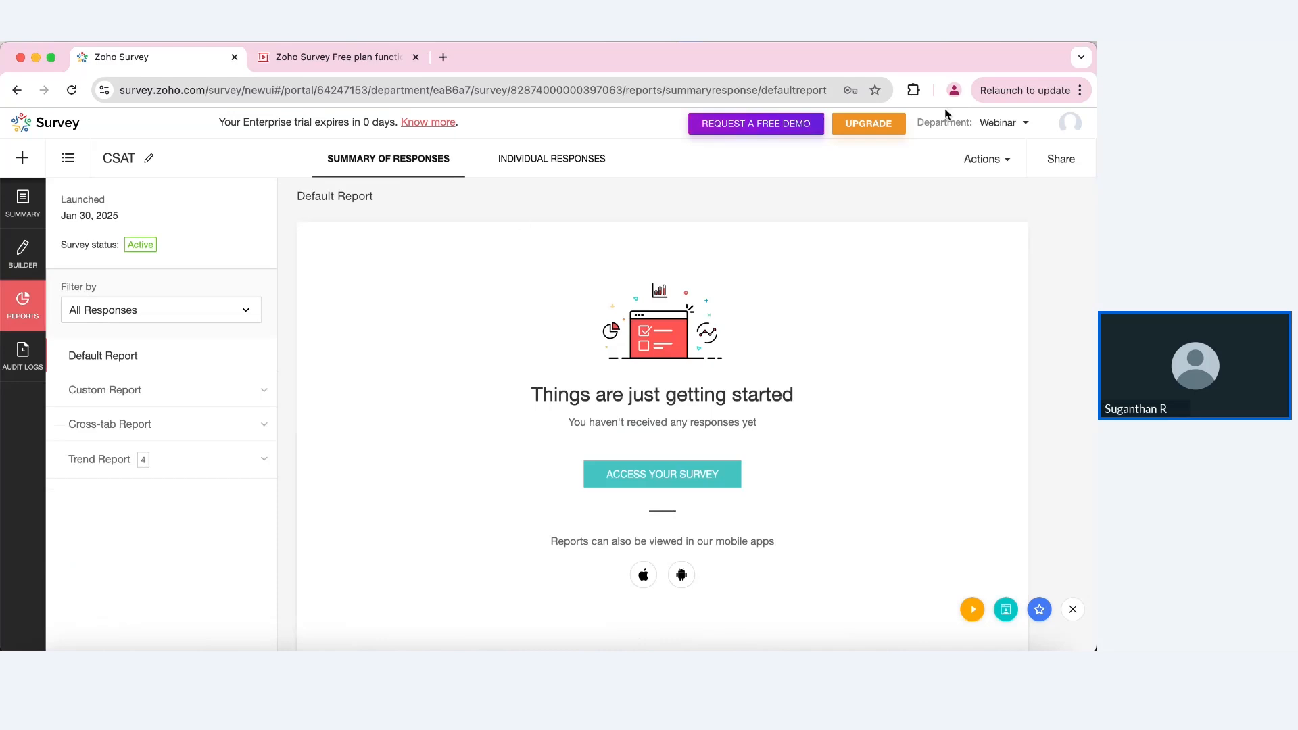
Step: Switch to the marketting department and open the 86-response report of Sample Survey - Hospitality 2023
{"action": "left_click", "coordinate": [1003, 124]}
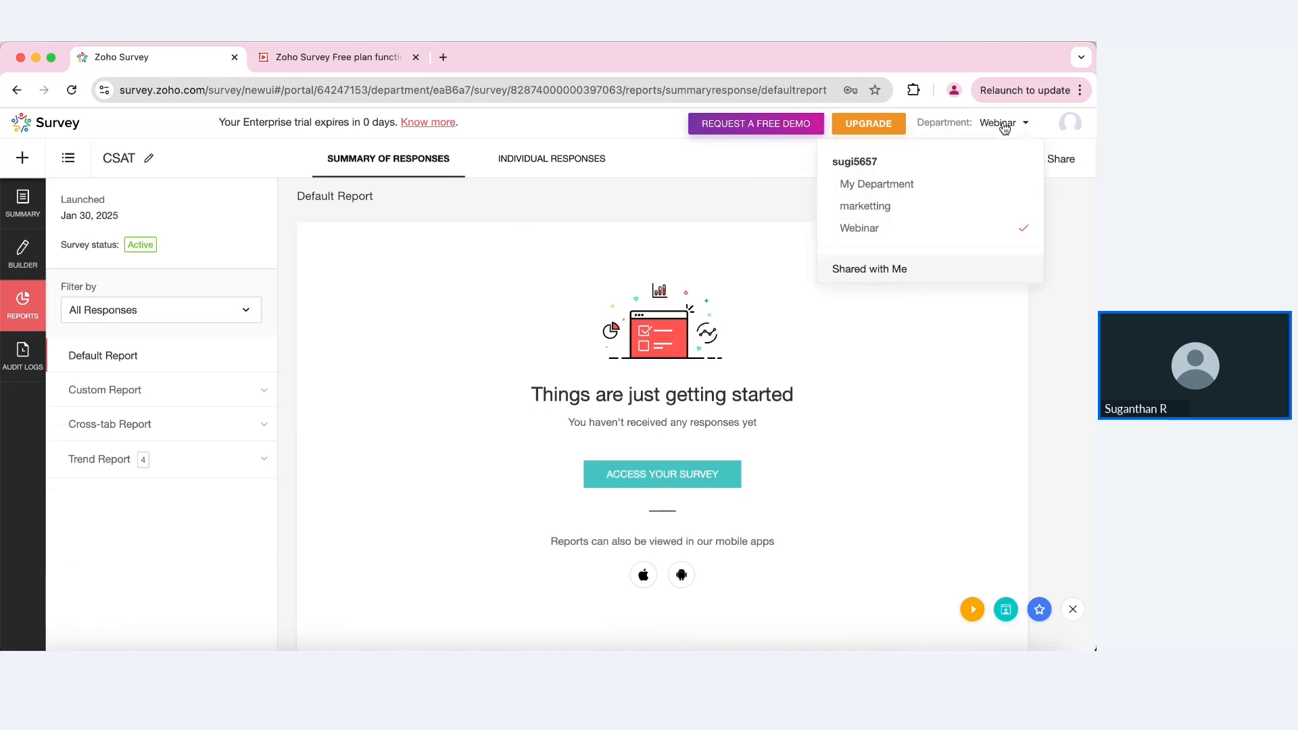
{"action": "left_click", "coordinate": [918, 206]}
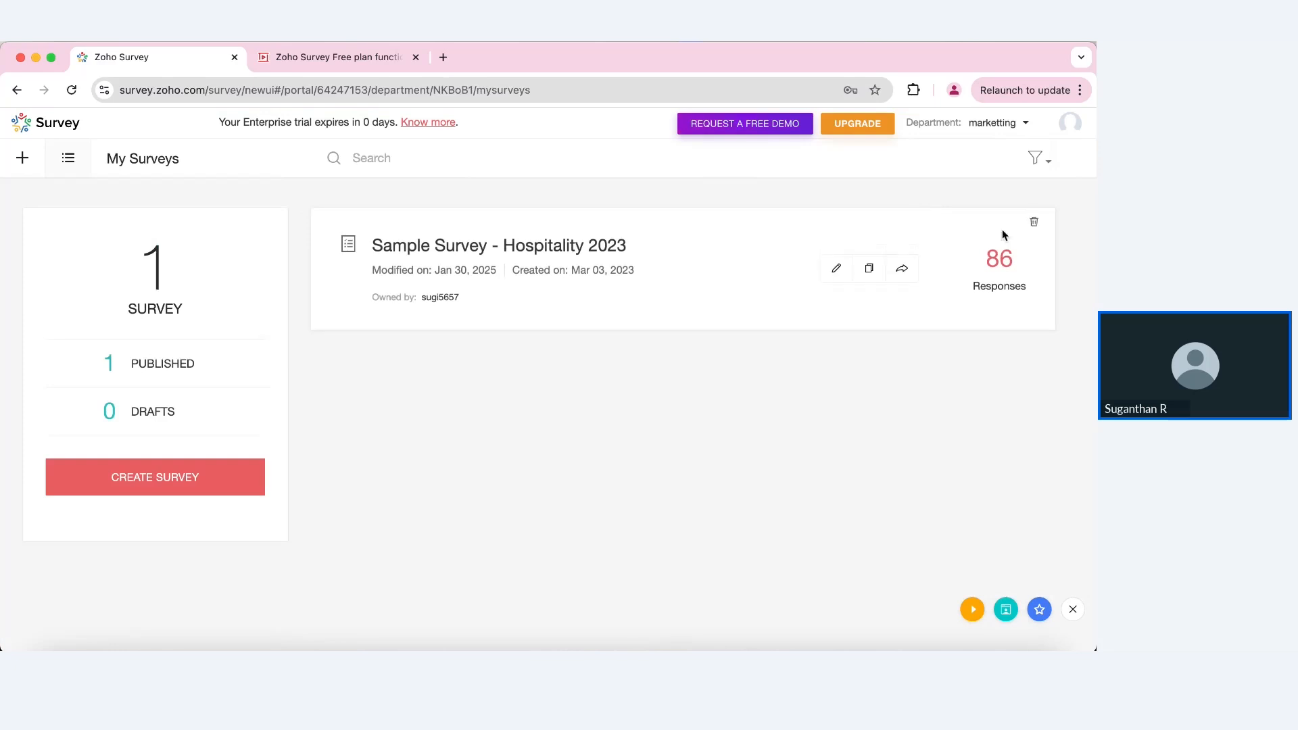
{"action": "left_click", "coordinate": [1000, 266]}
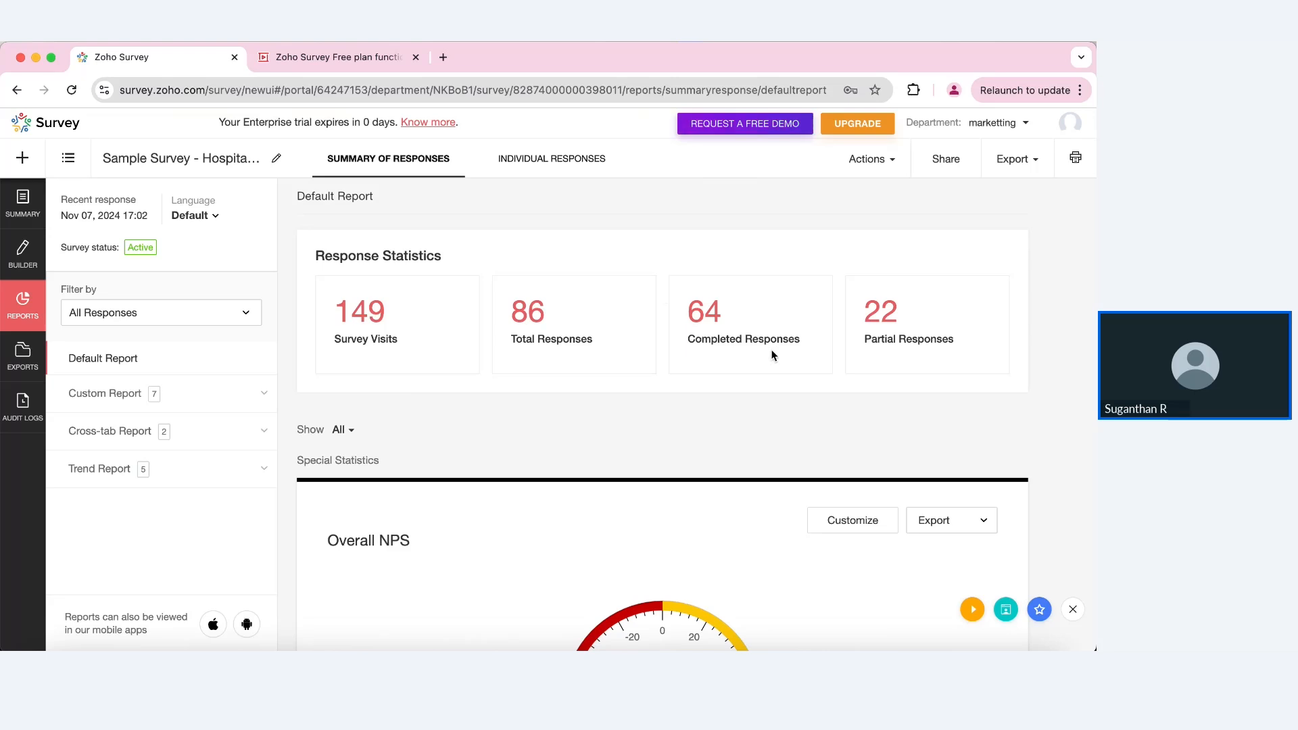
Step: Scroll past Overall NPS, the 80.05 CSAT score and Average Ratings to the Q1 chart
{"action": "scroll", "coordinate": [919, 362], "scroll_direction": "down", "scroll_amount": 3}
{"action": "scroll", "coordinate": [920, 363], "scroll_direction": "down", "scroll_amount": 3}
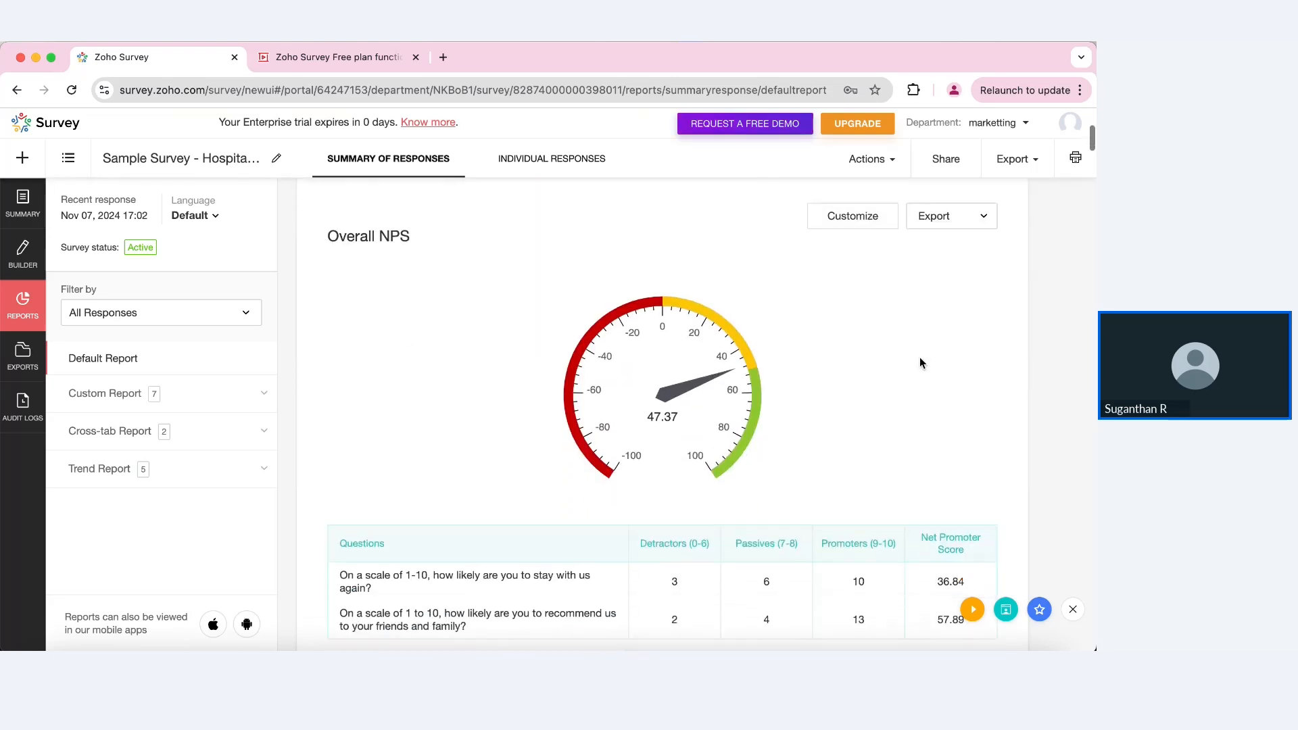
{"action": "scroll", "coordinate": [871, 466], "scroll_direction": "down", "scroll_amount": 3}
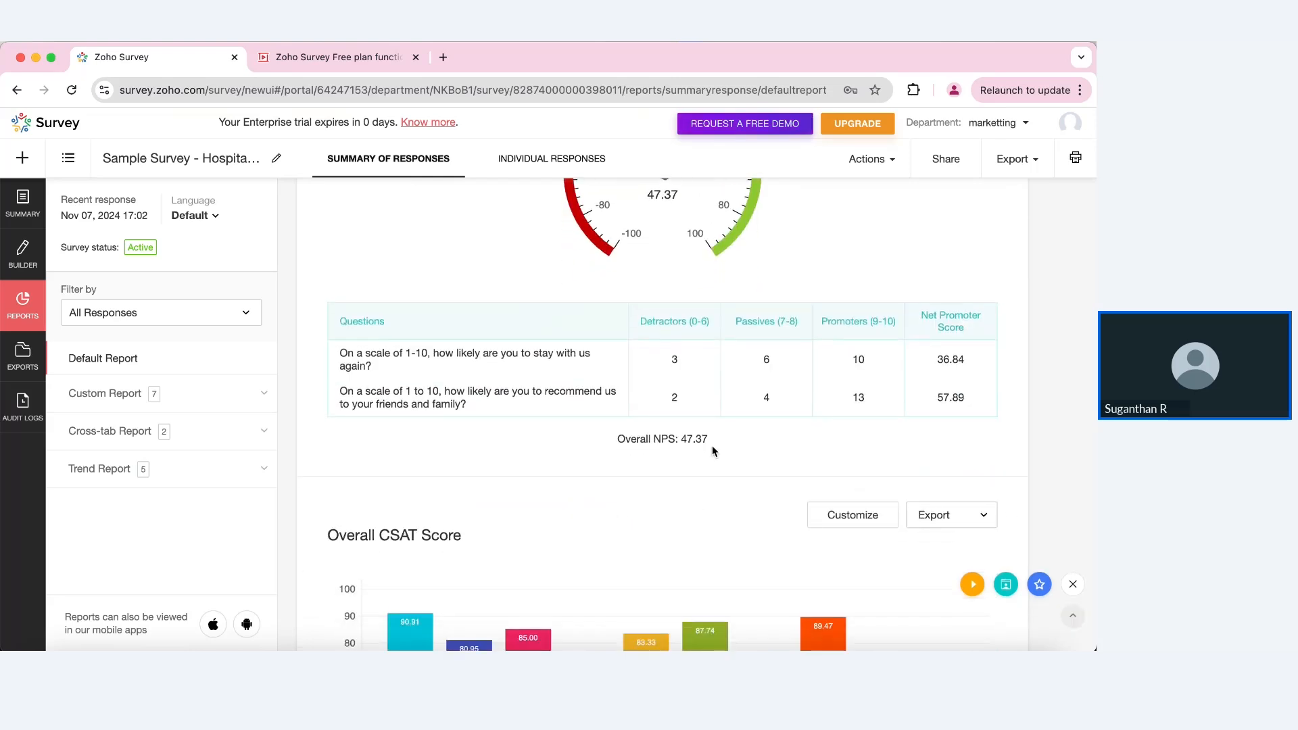
{"action": "scroll", "coordinate": [712, 451], "scroll_direction": "down", "scroll_amount": 1}
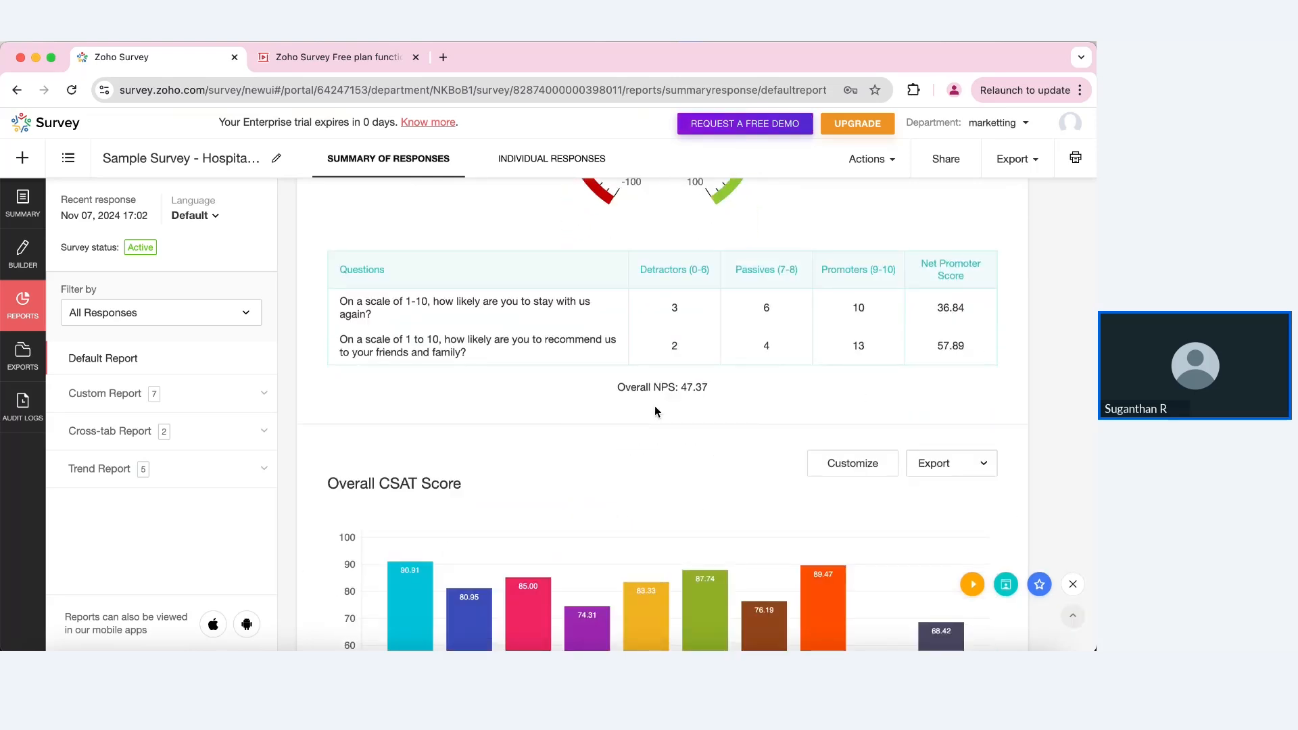
{"action": "scroll", "coordinate": [655, 411], "scroll_direction": "up", "scroll_amount": 3}
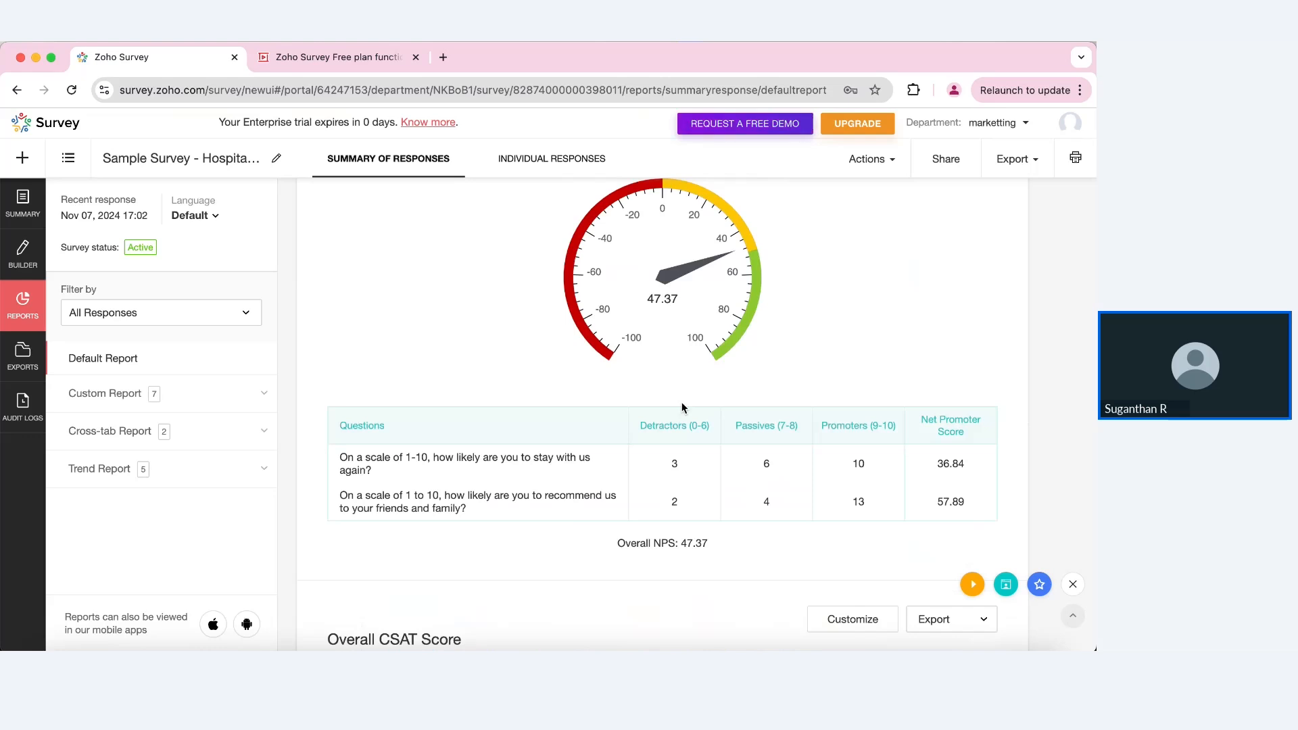
{"action": "scroll", "coordinate": [682, 408], "scroll_direction": "down", "scroll_amount": 9}
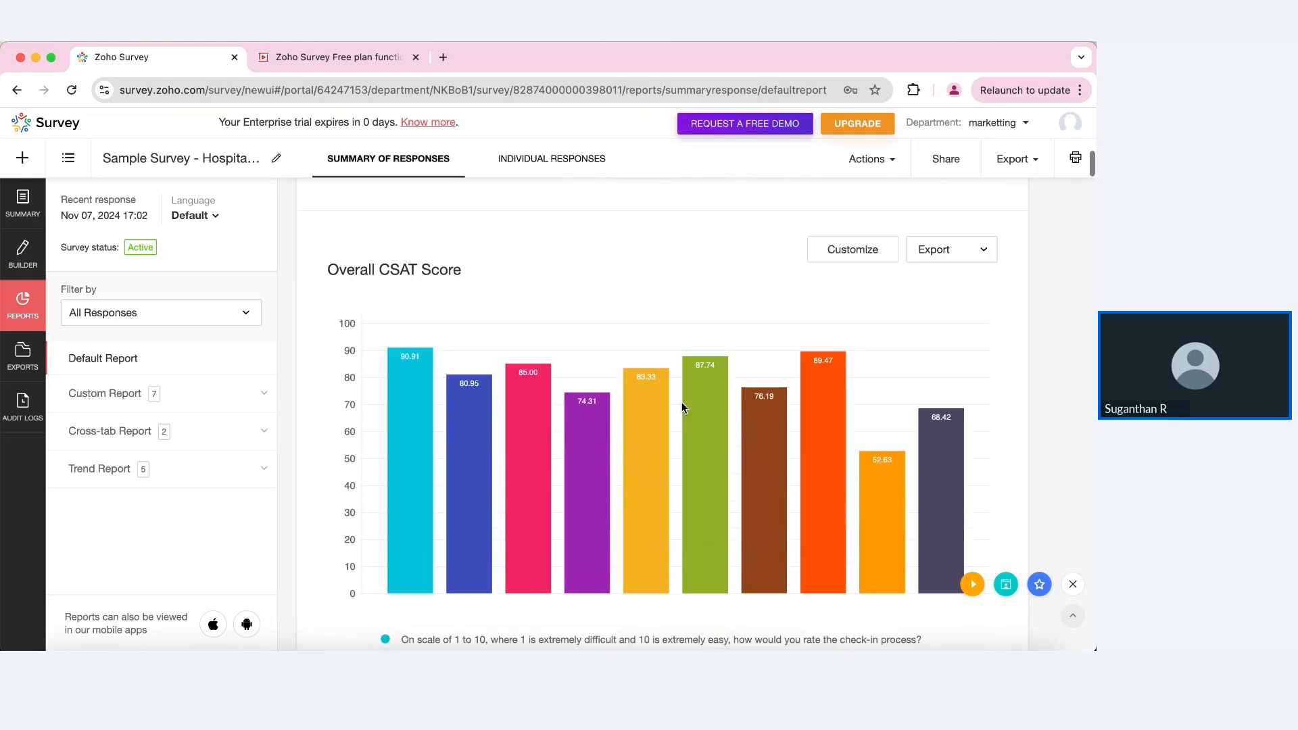
{"action": "scroll", "coordinate": [682, 408], "scroll_direction": "down", "scroll_amount": 2}
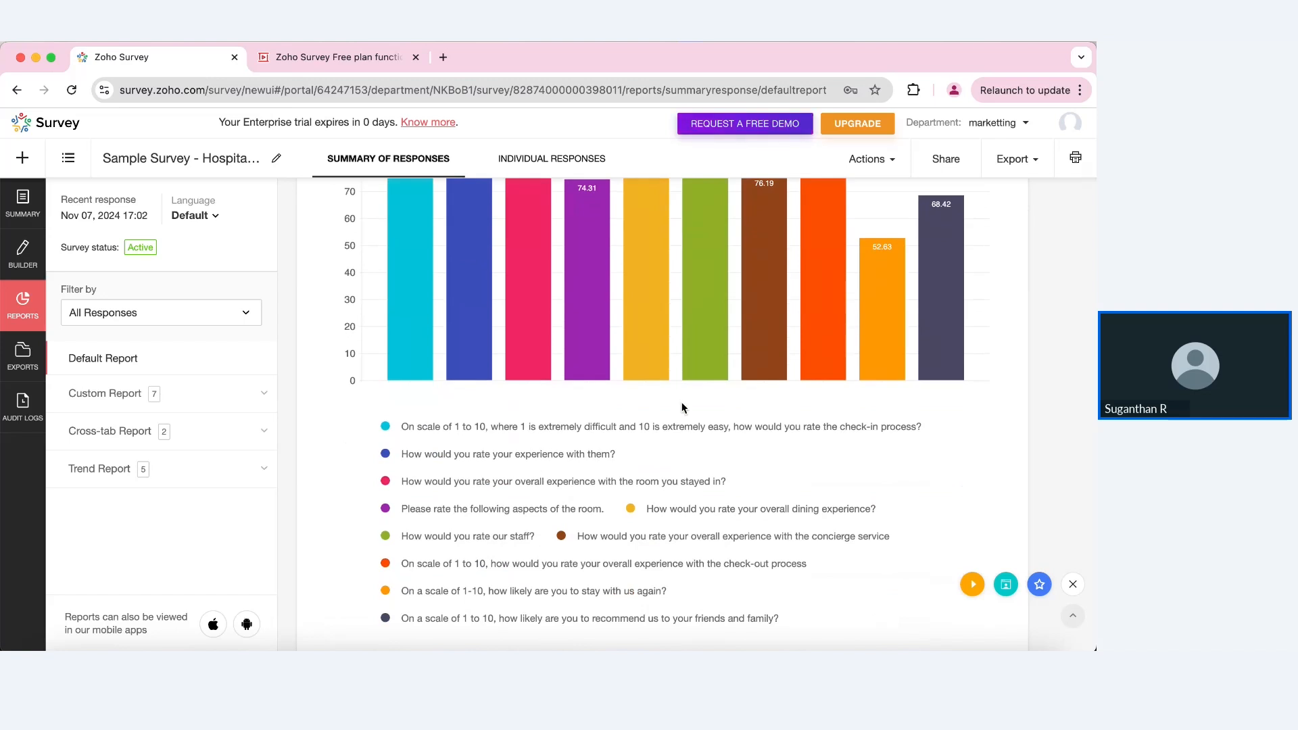
{"action": "scroll", "coordinate": [681, 407], "scroll_direction": "down", "scroll_amount": 6}
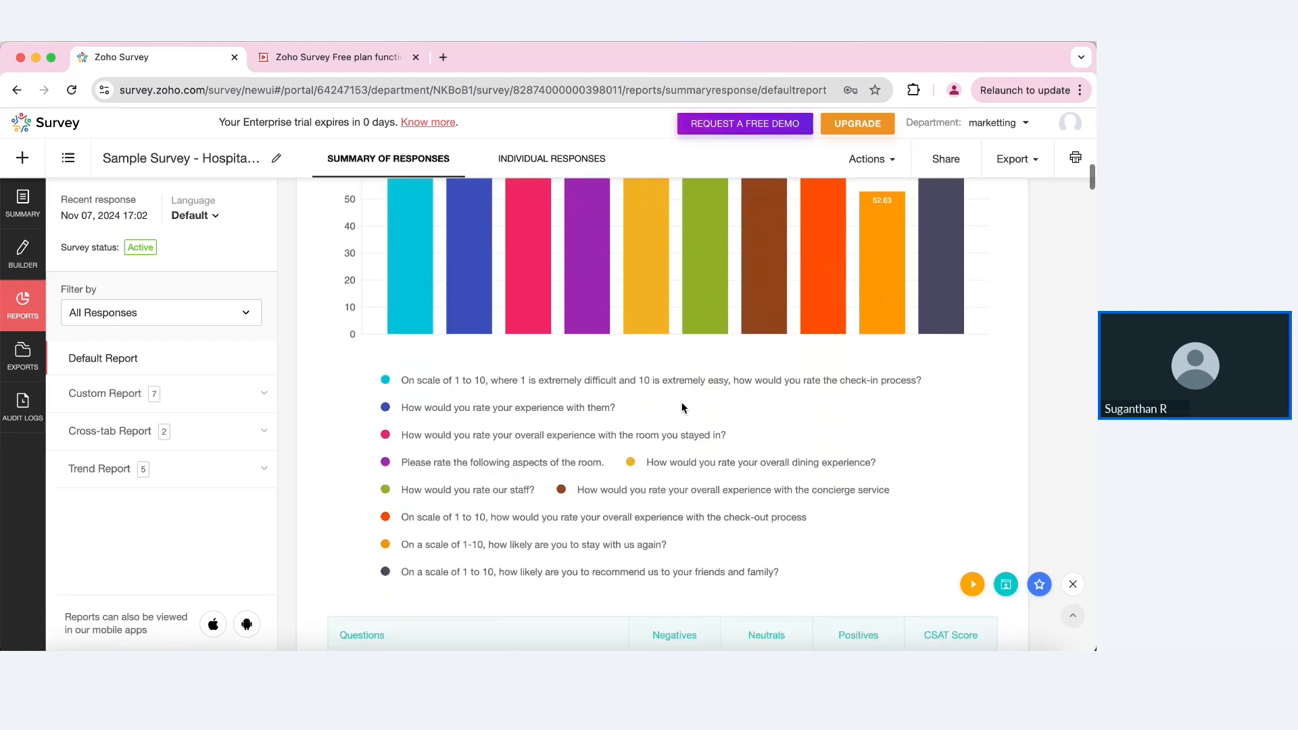
{"action": "scroll", "coordinate": [681, 408], "scroll_direction": "down", "scroll_amount": 20}
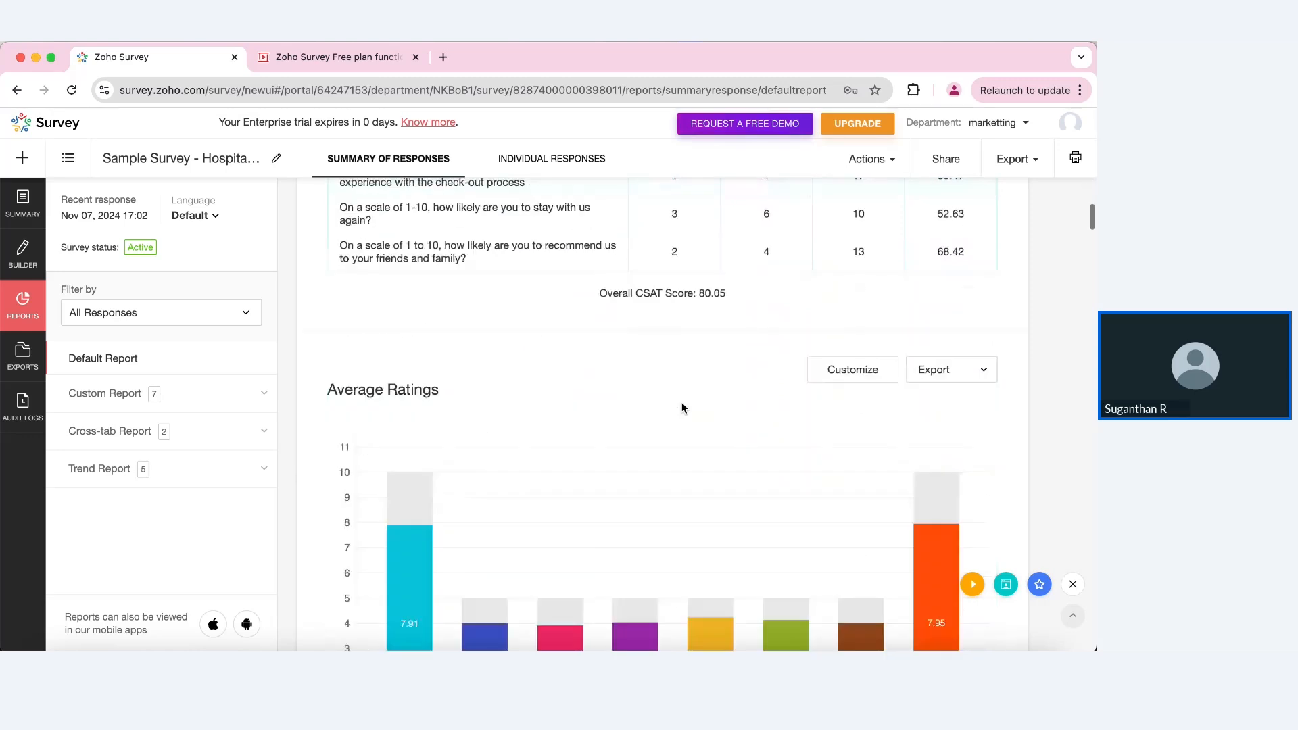
{"action": "scroll", "coordinate": [681, 407], "scroll_direction": "down", "scroll_amount": 8}
{"action": "scroll", "coordinate": [681, 408], "scroll_direction": "up", "scroll_amount": 4}
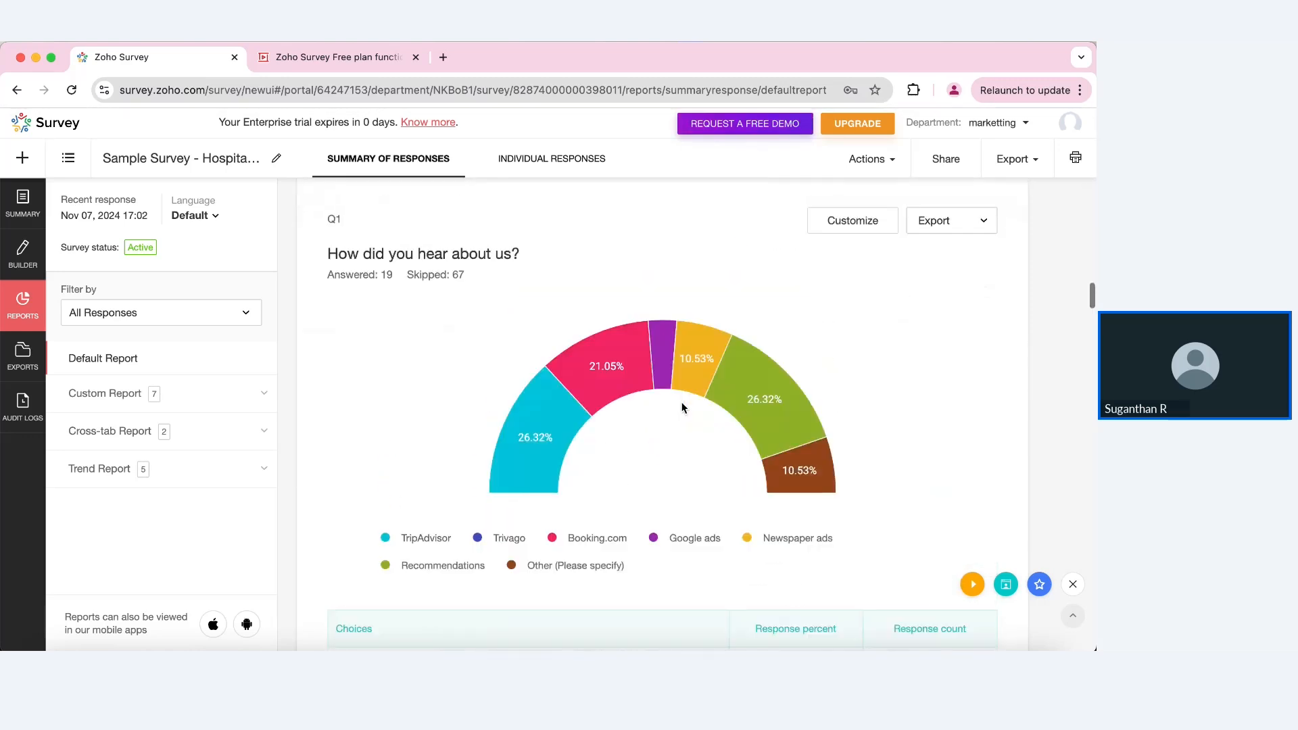
{"action": "scroll", "coordinate": [682, 408], "scroll_direction": "down", "scroll_amount": 1}
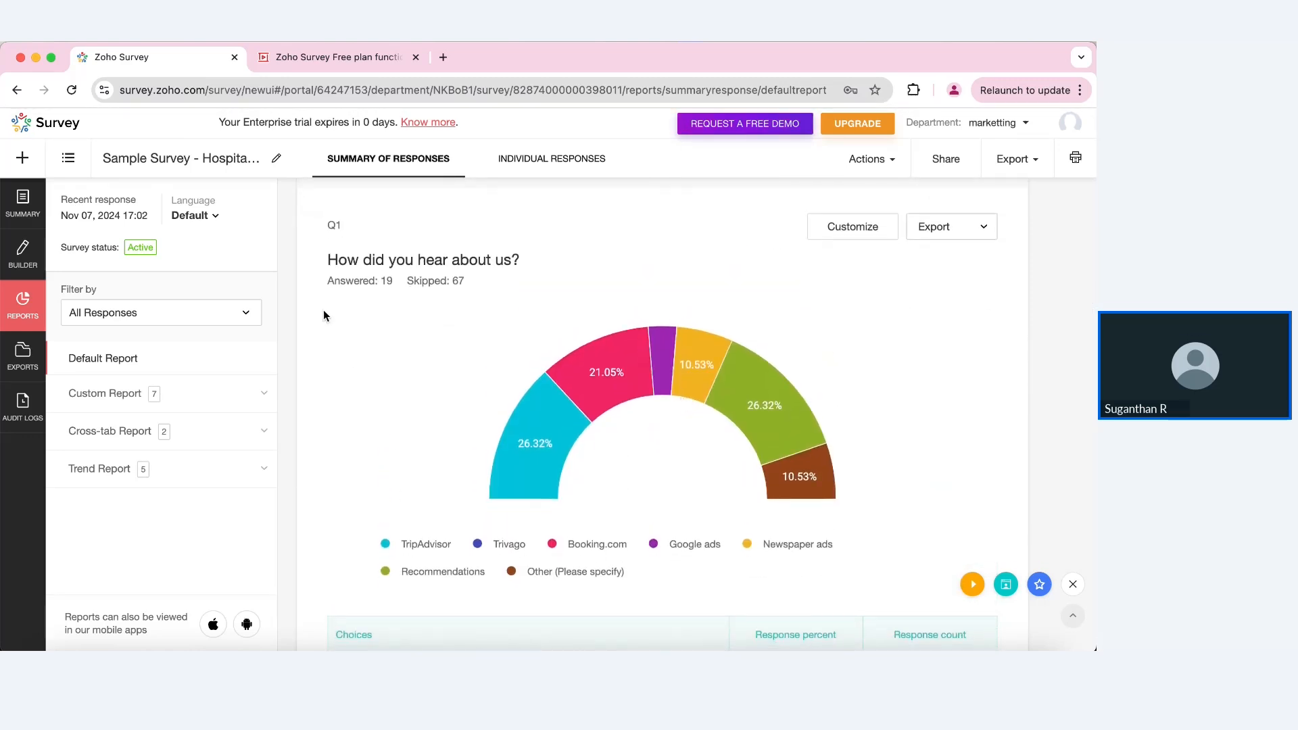
{"action": "scroll", "coordinate": [385, 487], "scroll_direction": "down", "scroll_amount": 2}
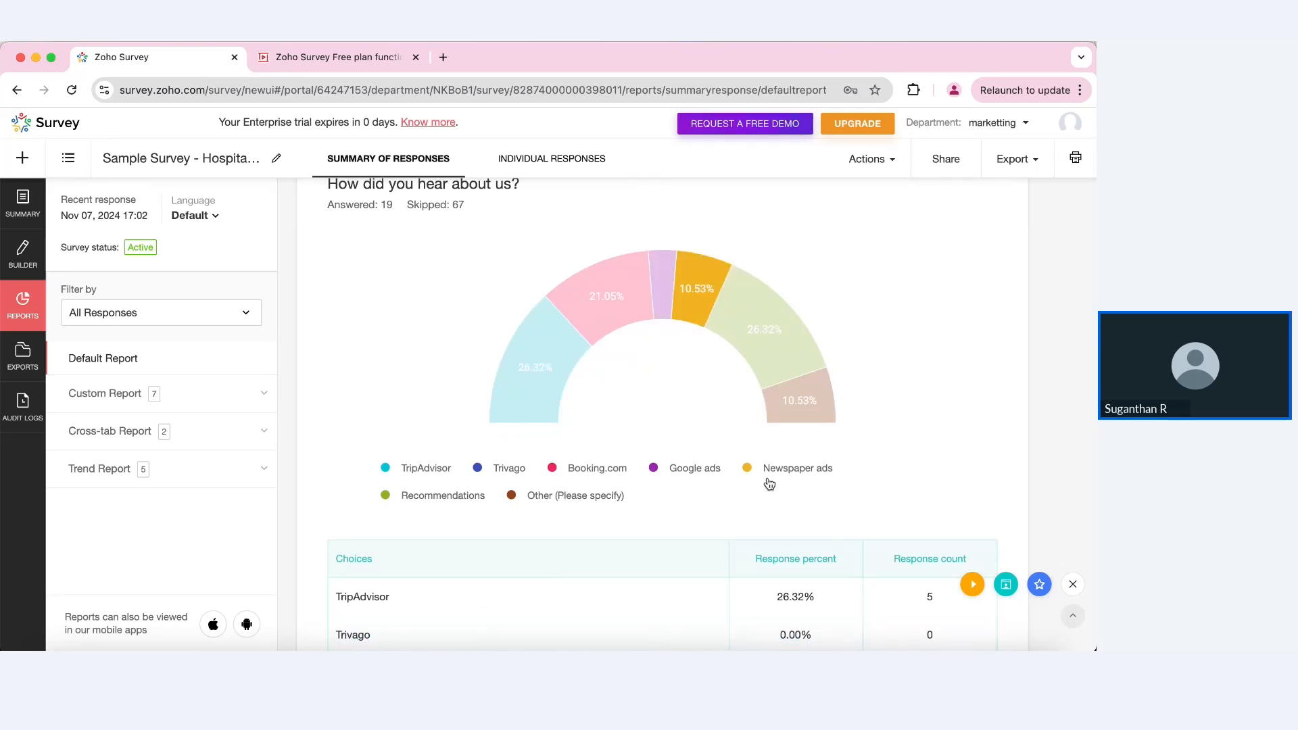
{"action": "scroll", "coordinate": [998, 391], "scroll_direction": "up", "scroll_amount": 2}
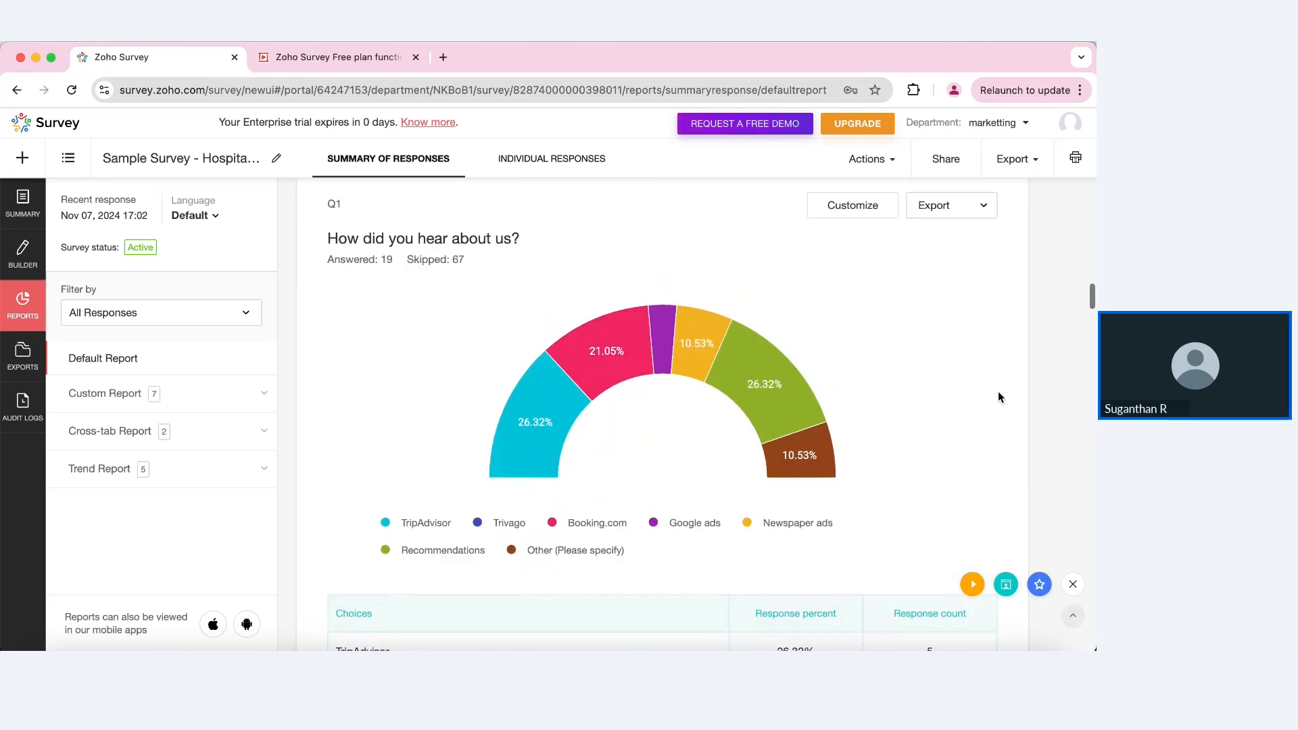
Step: Change the Q1 'How did you hear about us?' chart from half-donut to donut and save
{"action": "left_click", "coordinate": [853, 221]}
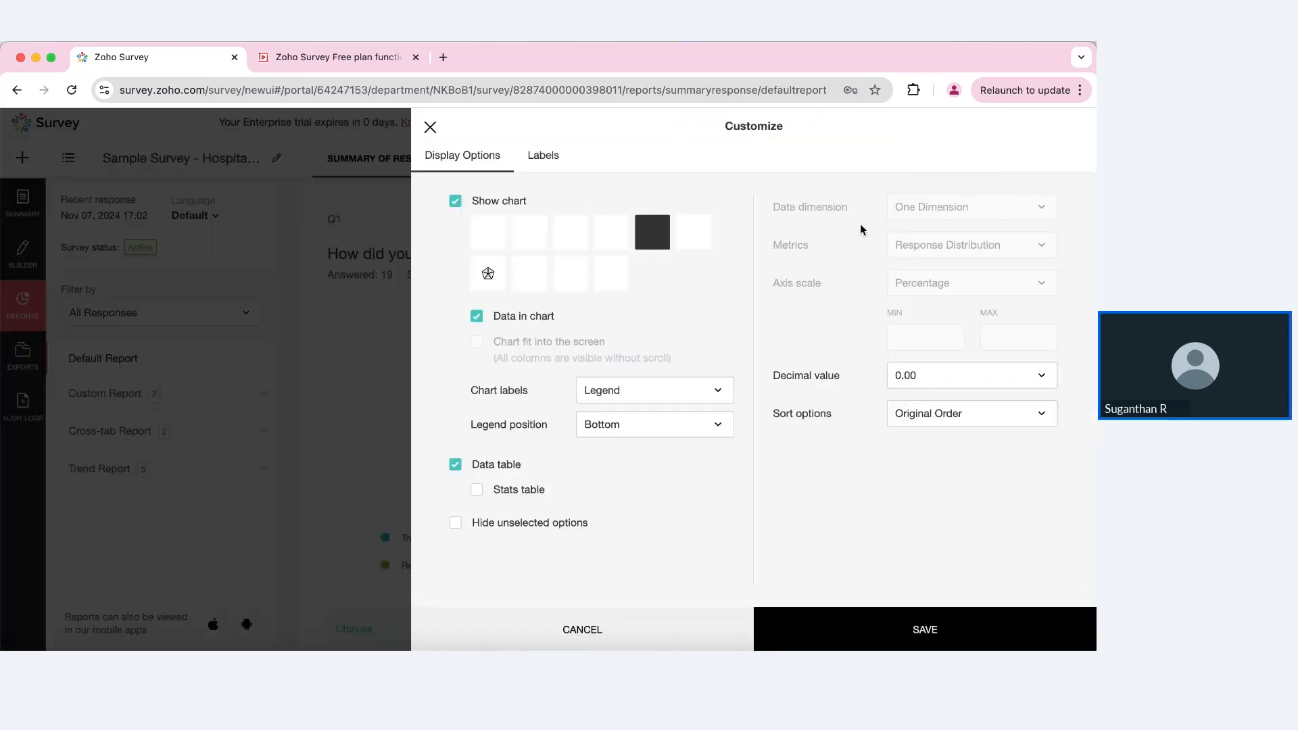
{"action": "left_click", "coordinate": [687, 237]}
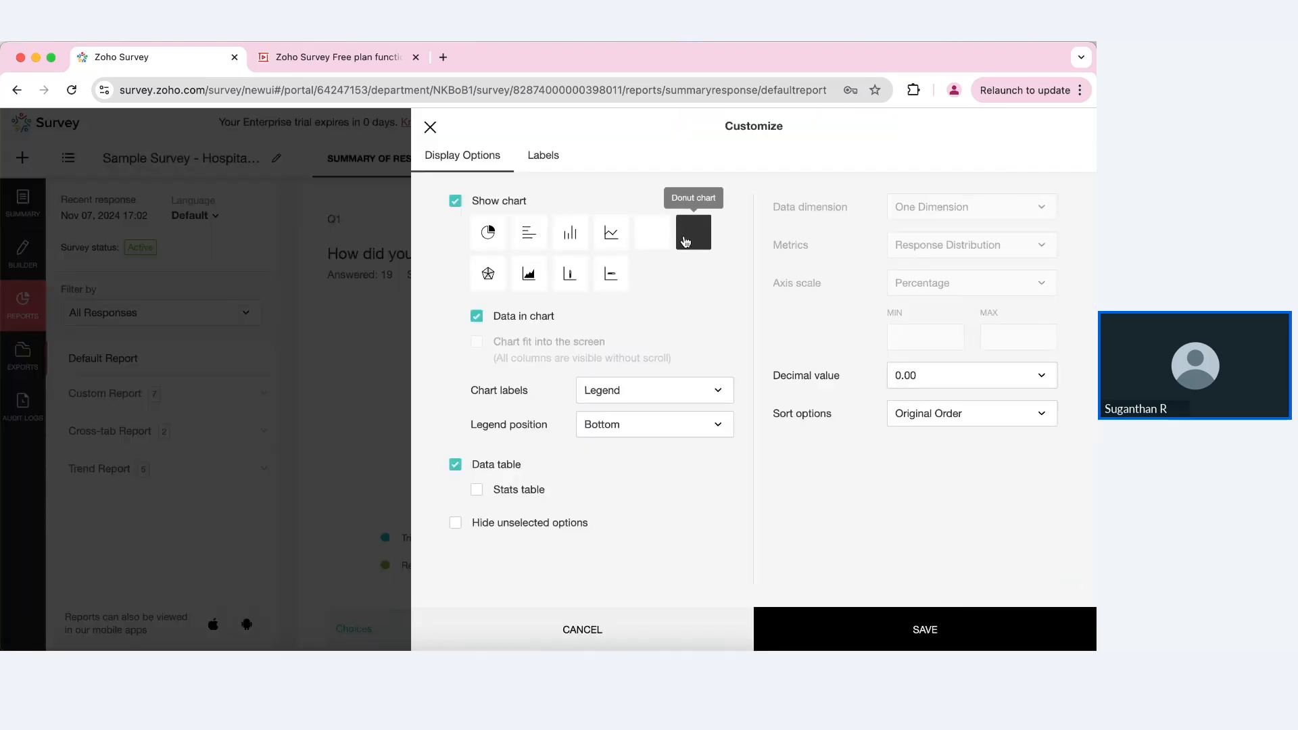
{"action": "left_click", "coordinate": [828, 624]}
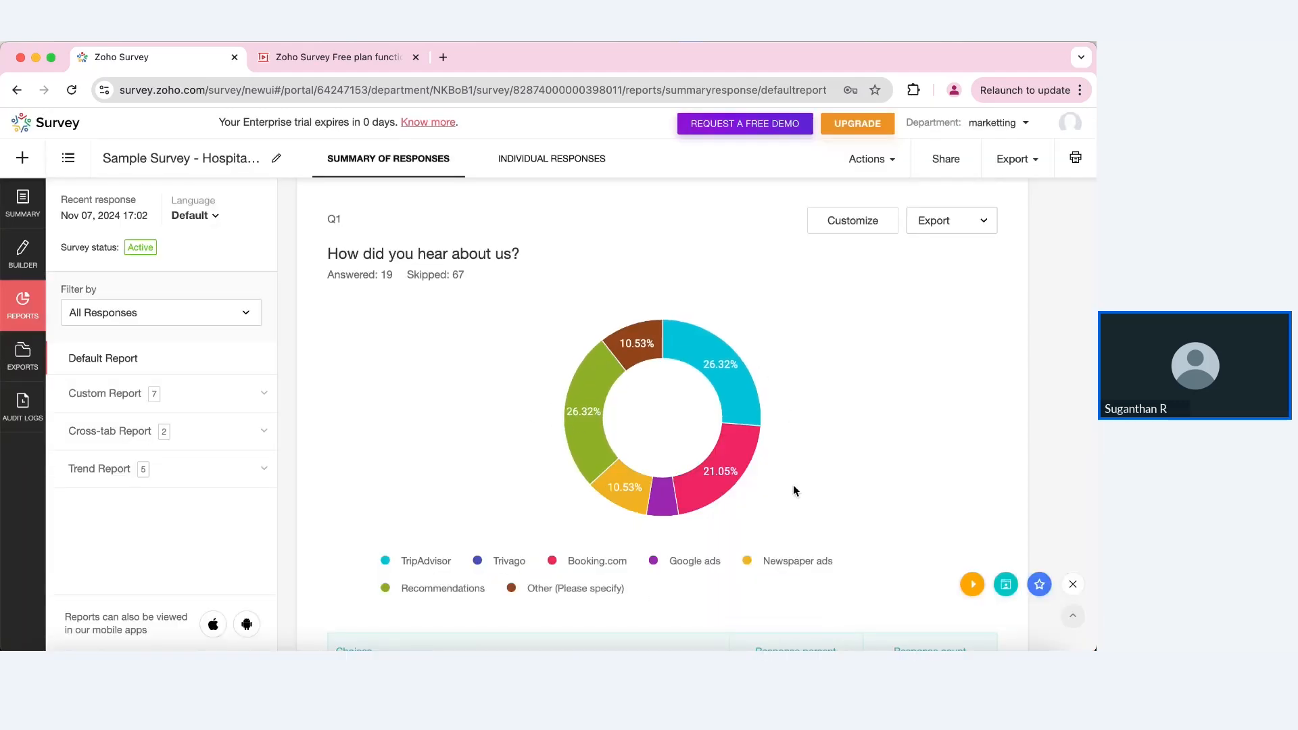
Step: Scroll from Q4 through the Dining page to Q15 (5 answered, 81 skipped)
{"action": "scroll", "coordinate": [794, 486], "scroll_direction": "down", "scroll_amount": 10}
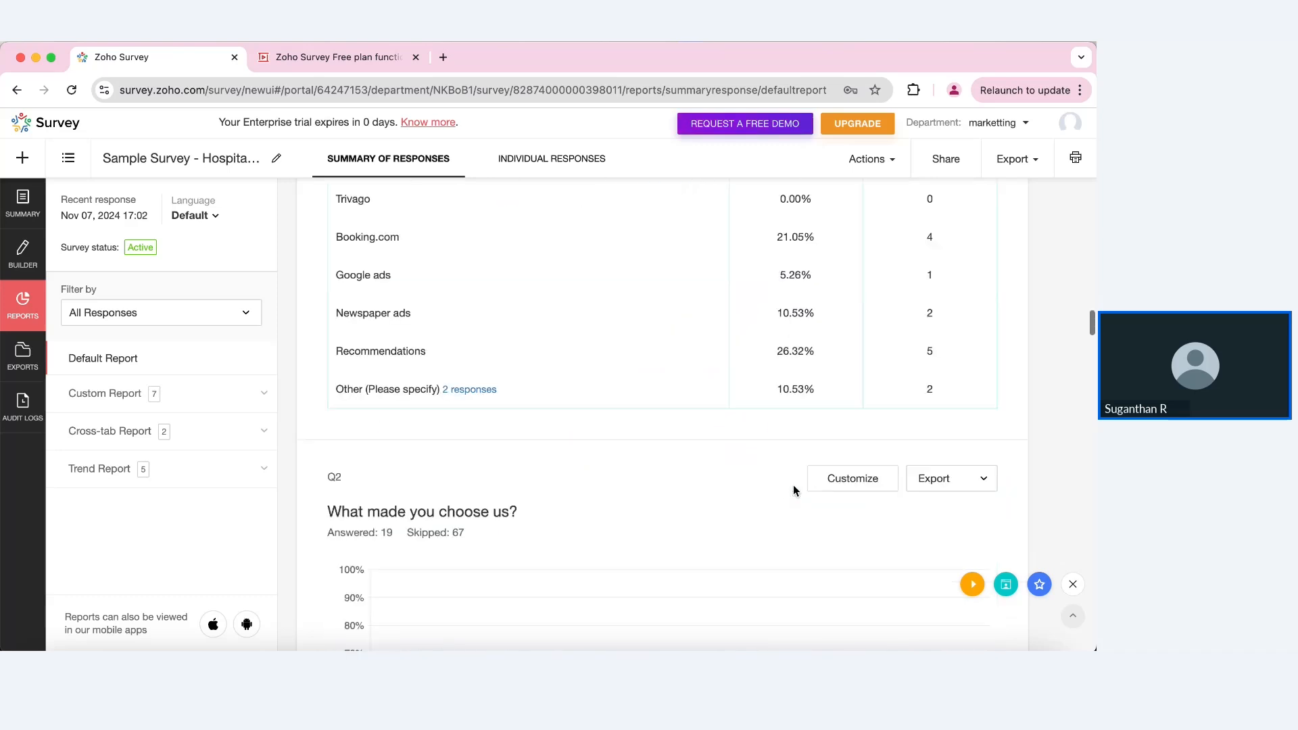
{"action": "scroll", "coordinate": [793, 489], "scroll_direction": "up", "scroll_amount": 3}
{"action": "scroll", "coordinate": [742, 435], "scroll_direction": "down", "scroll_amount": 10}
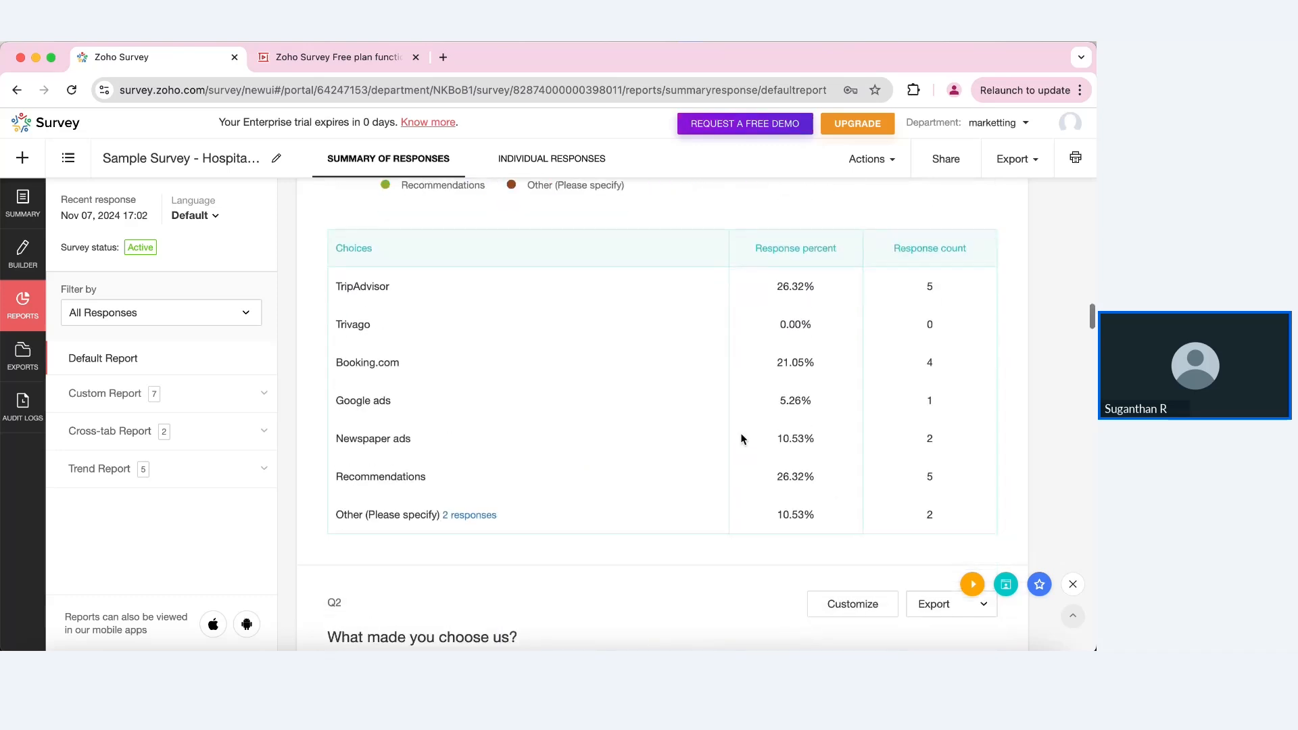
{"action": "scroll", "coordinate": [742, 440], "scroll_direction": "down", "scroll_amount": 10}
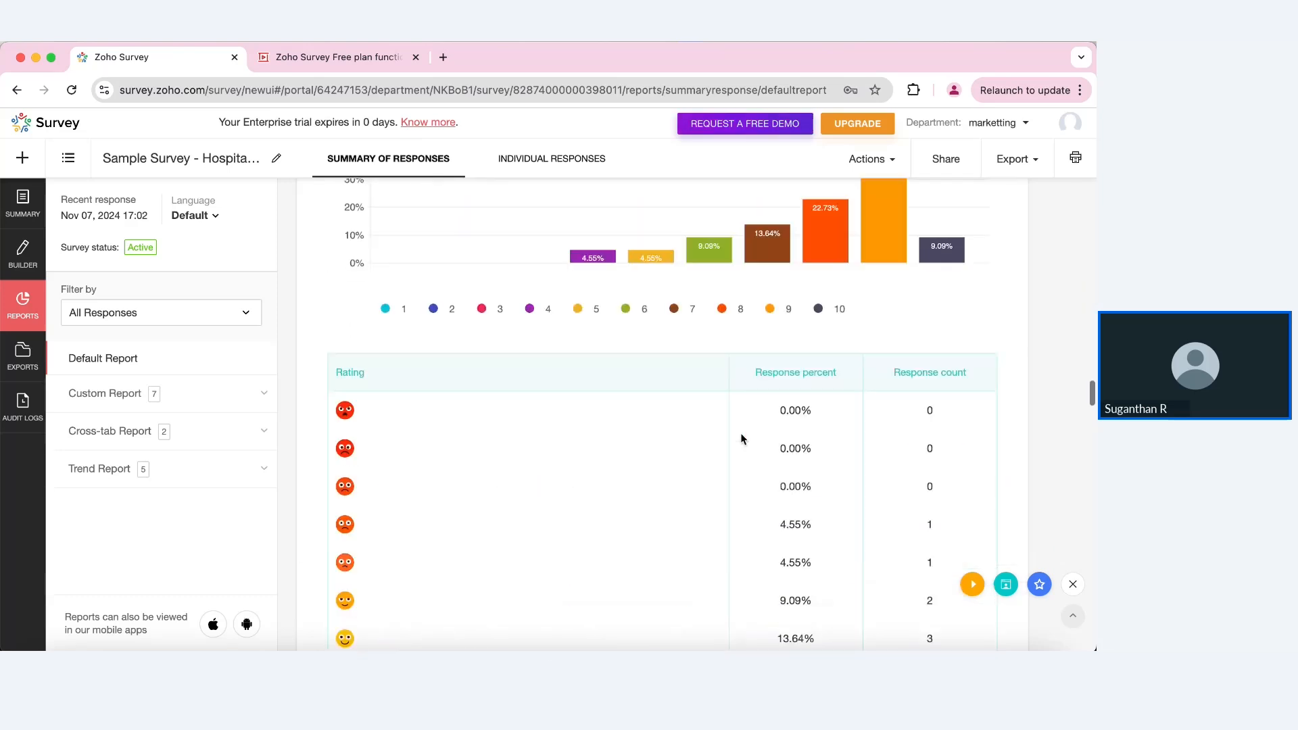
{"action": "scroll", "coordinate": [740, 440], "scroll_direction": "down", "scroll_amount": 10}
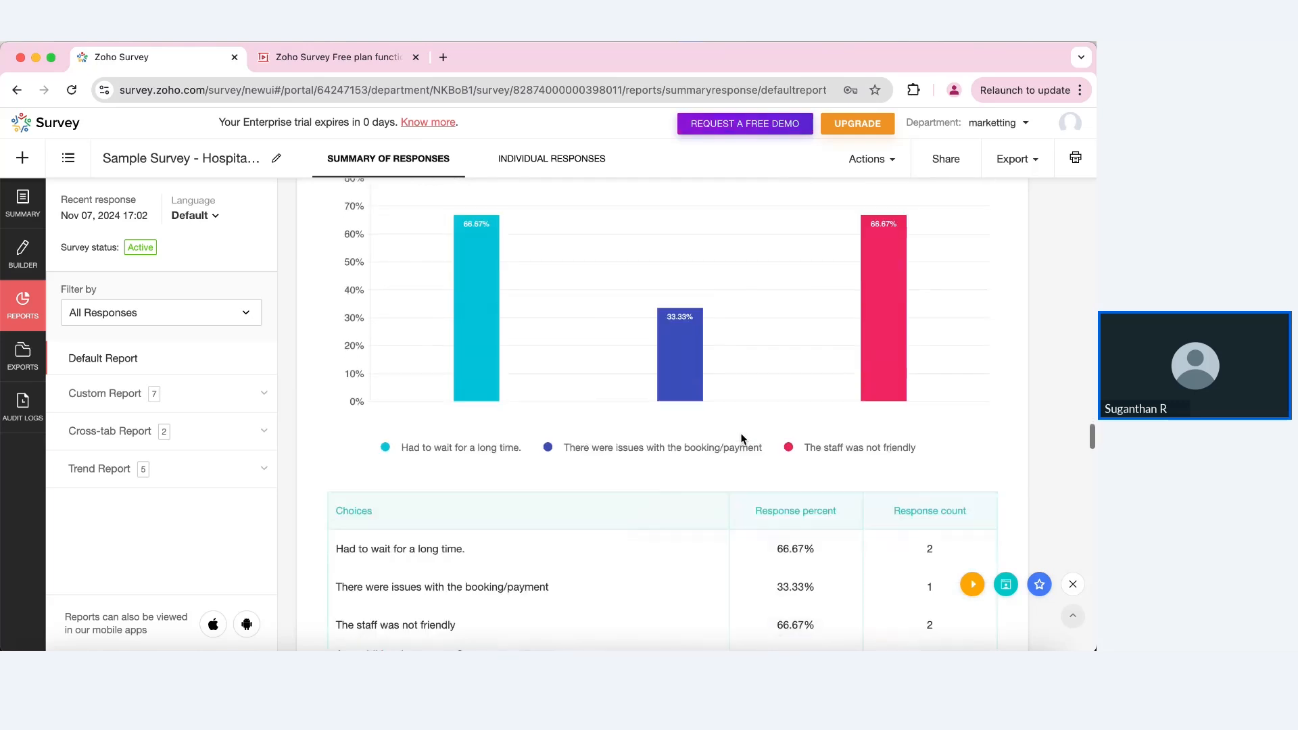
{"action": "scroll", "coordinate": [740, 440], "scroll_direction": "down", "scroll_amount": 10}
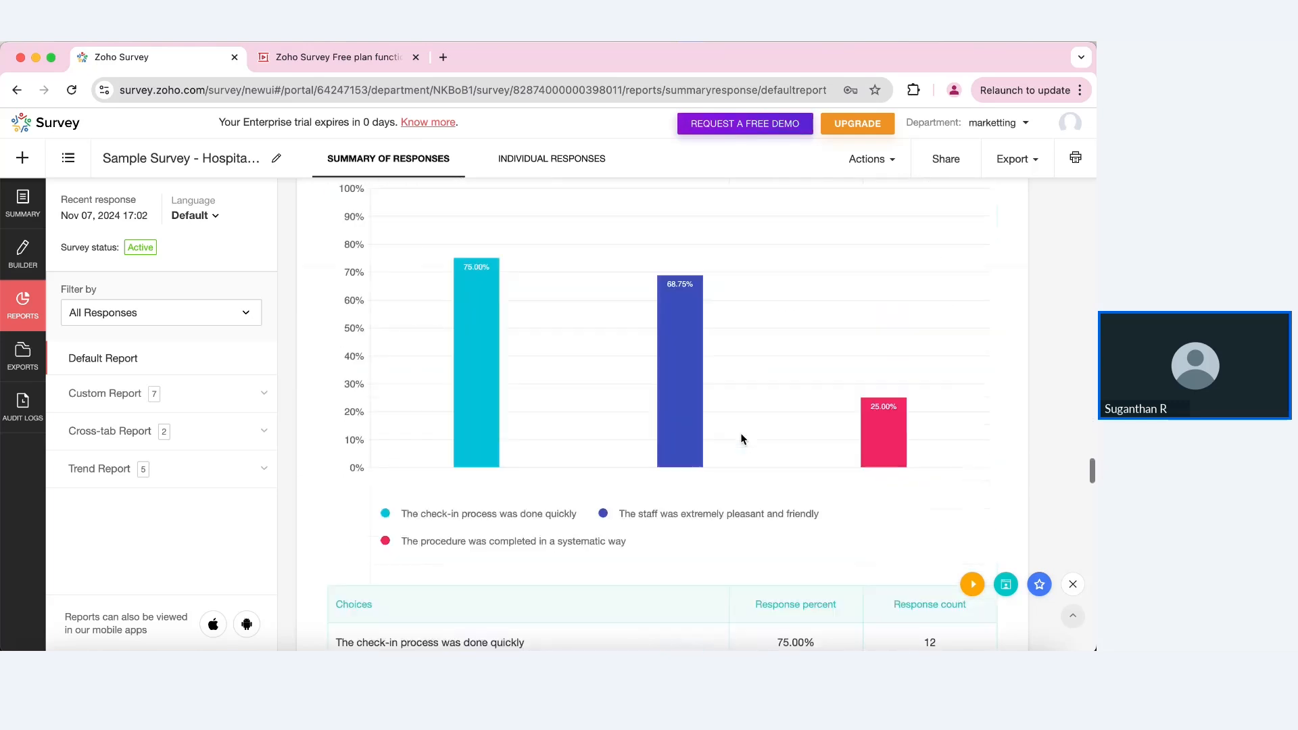
{"action": "scroll", "coordinate": [740, 440], "scroll_direction": "down", "scroll_amount": 3}
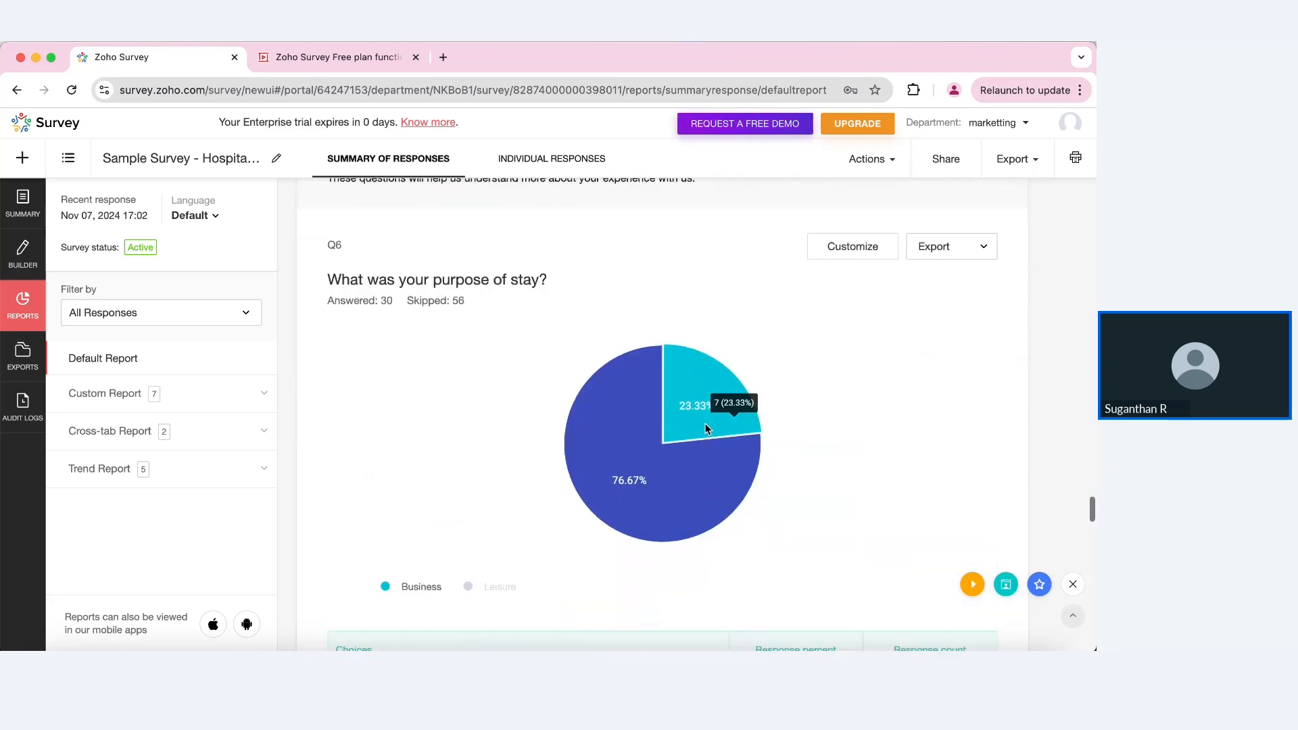
{"action": "scroll", "coordinate": [846, 452], "scroll_direction": "down", "scroll_amount": 7}
{"action": "scroll", "coordinate": [848, 453], "scroll_direction": "down", "scroll_amount": 15}
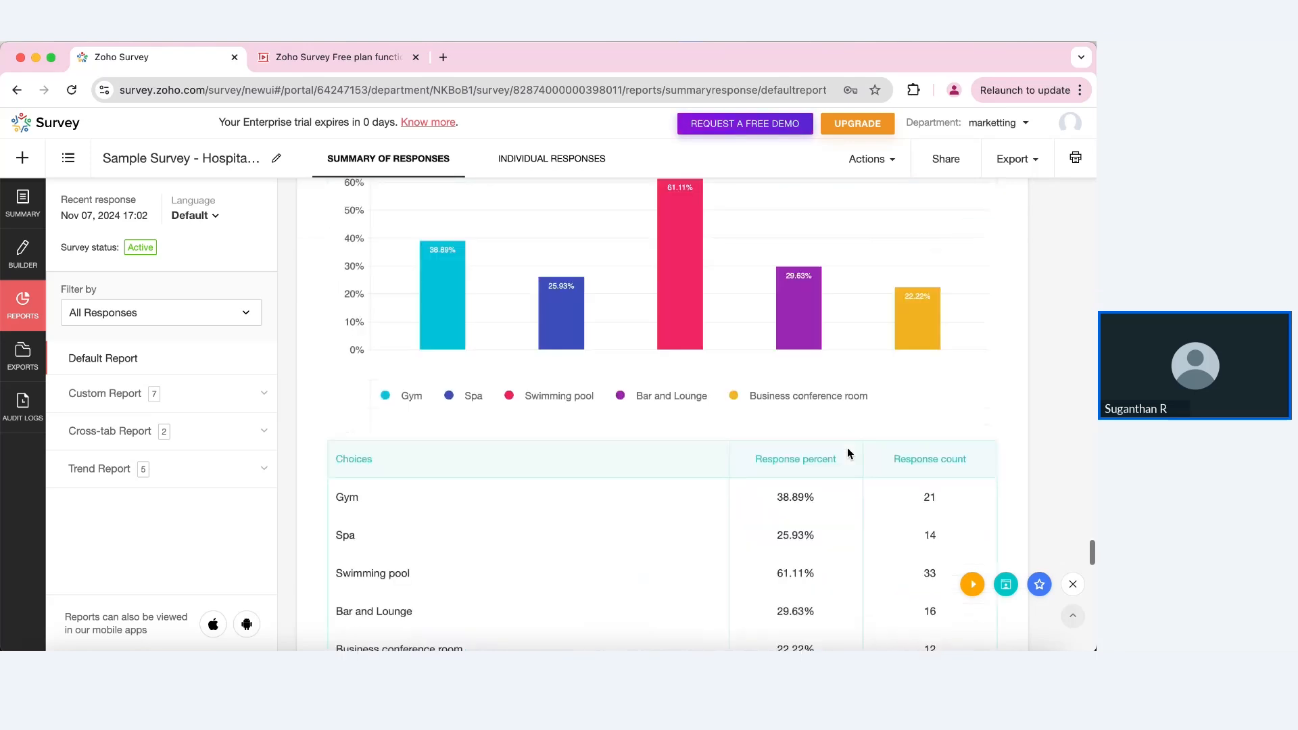
{"action": "scroll", "coordinate": [849, 453], "scroll_direction": "down", "scroll_amount": 15}
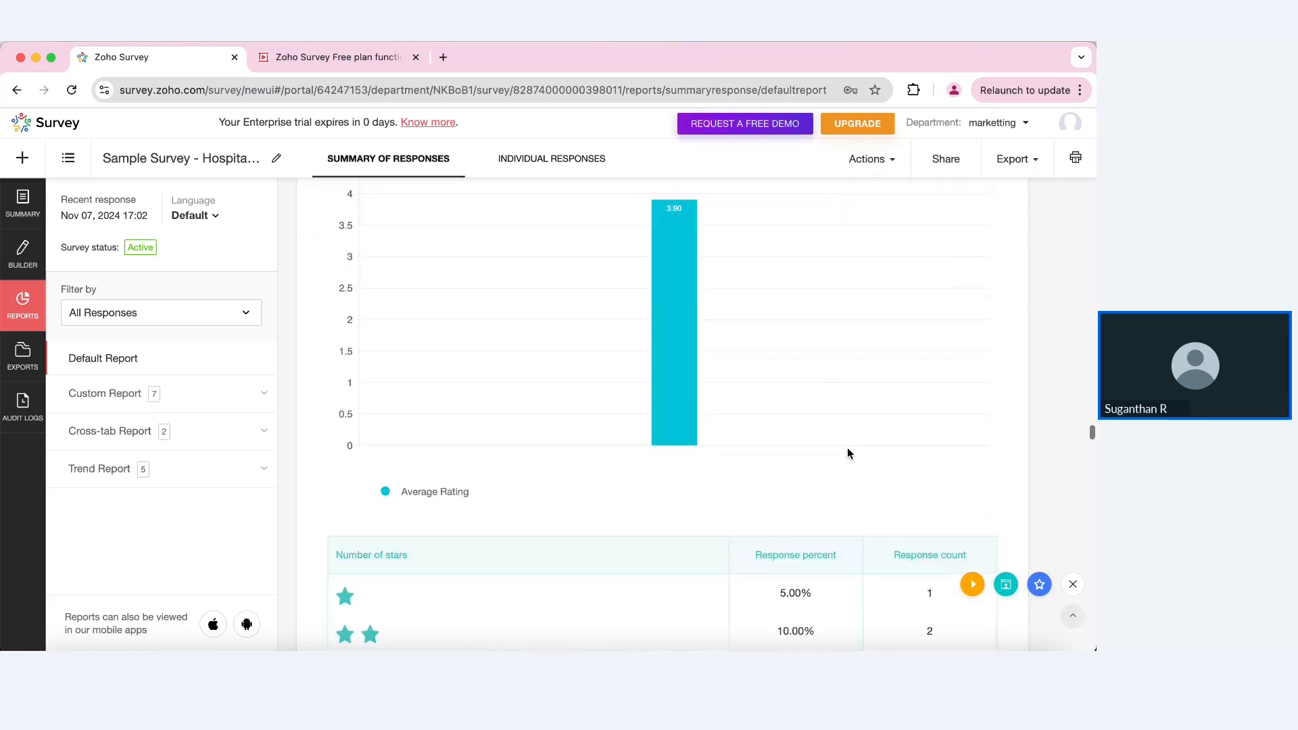
{"action": "scroll", "coordinate": [849, 453], "scroll_direction": "down", "scroll_amount": 10}
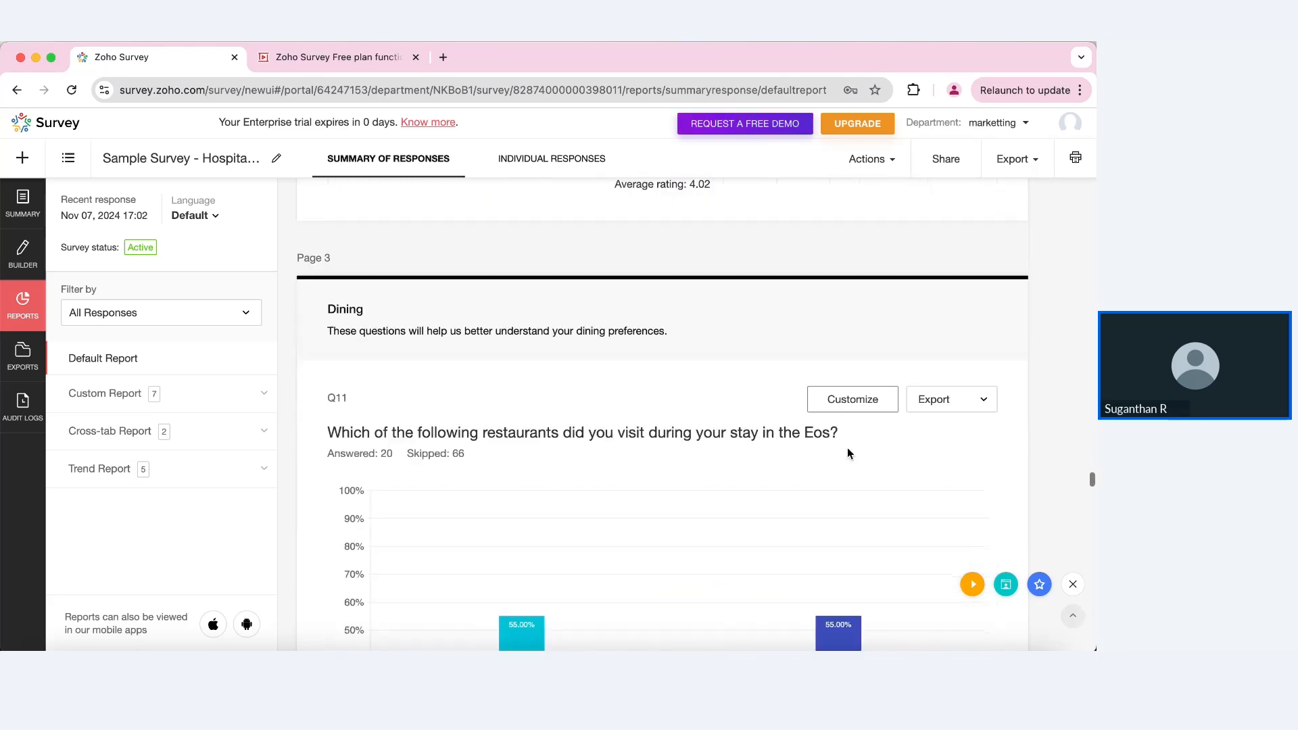
{"action": "scroll", "coordinate": [848, 453], "scroll_direction": "down", "scroll_amount": 10}
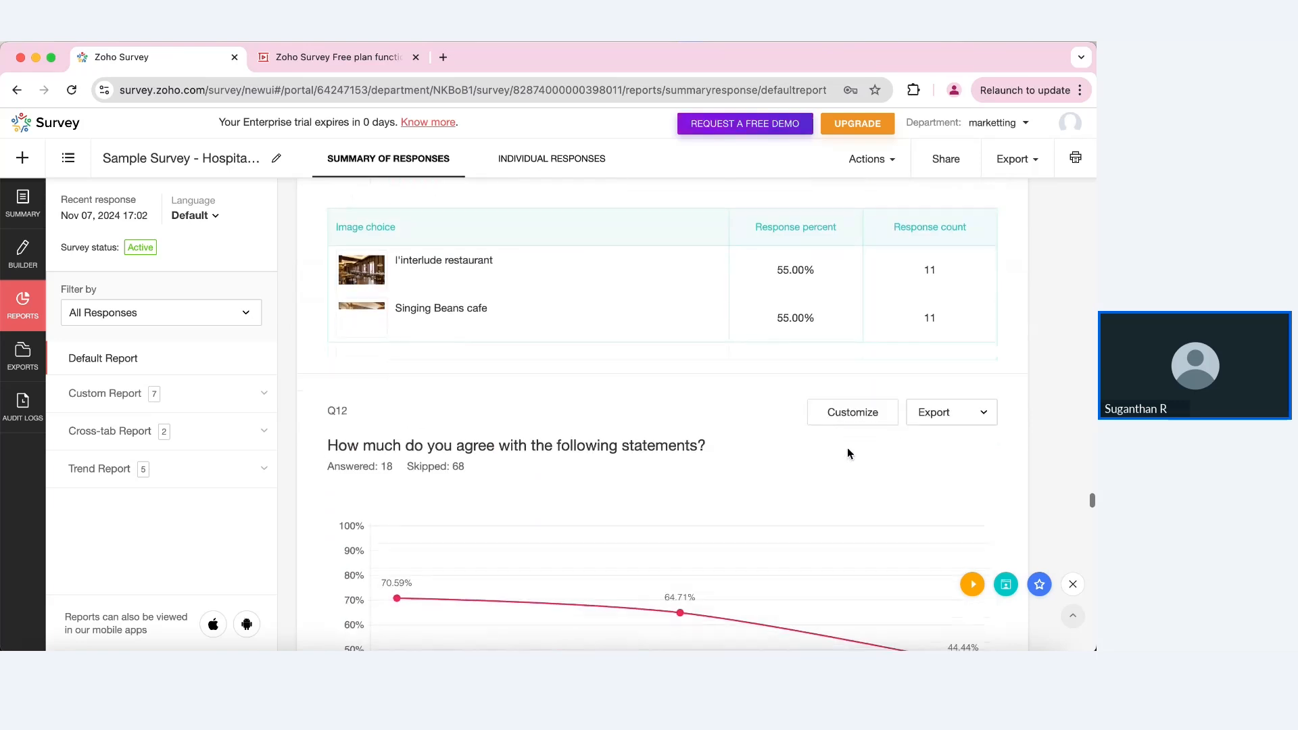
{"action": "scroll", "coordinate": [849, 452], "scroll_direction": "down", "scroll_amount": 10}
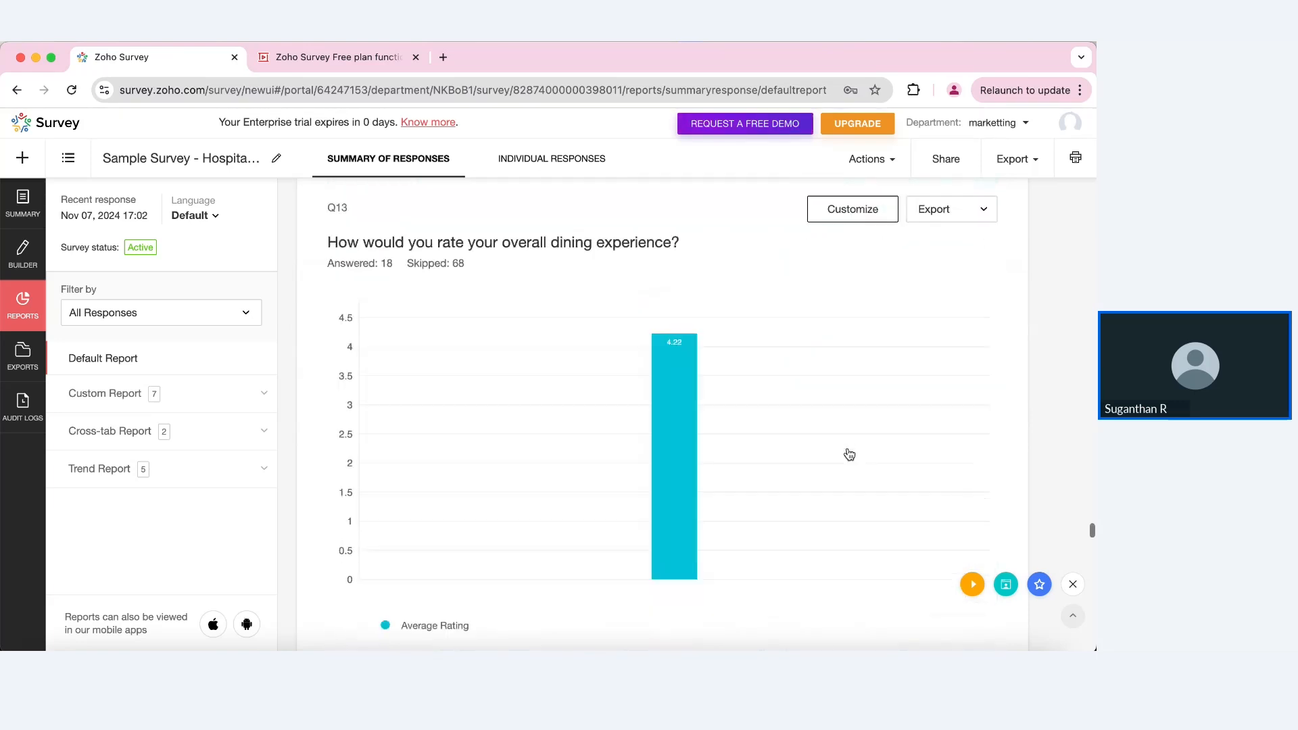
{"action": "scroll", "coordinate": [849, 453], "scroll_direction": "down", "scroll_amount": 5}
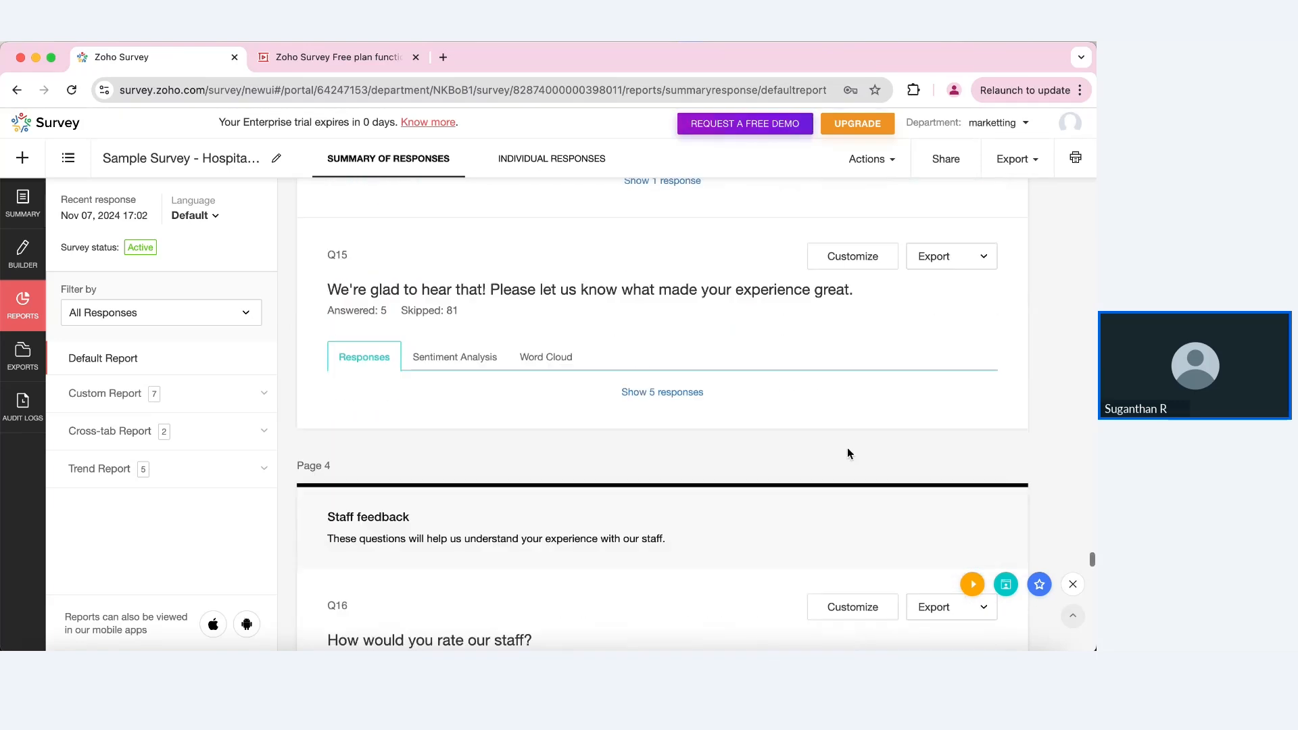
Step: View Q15's answers as a word cloud, then as a sentiment analysis
{"action": "left_click", "coordinate": [567, 362]}
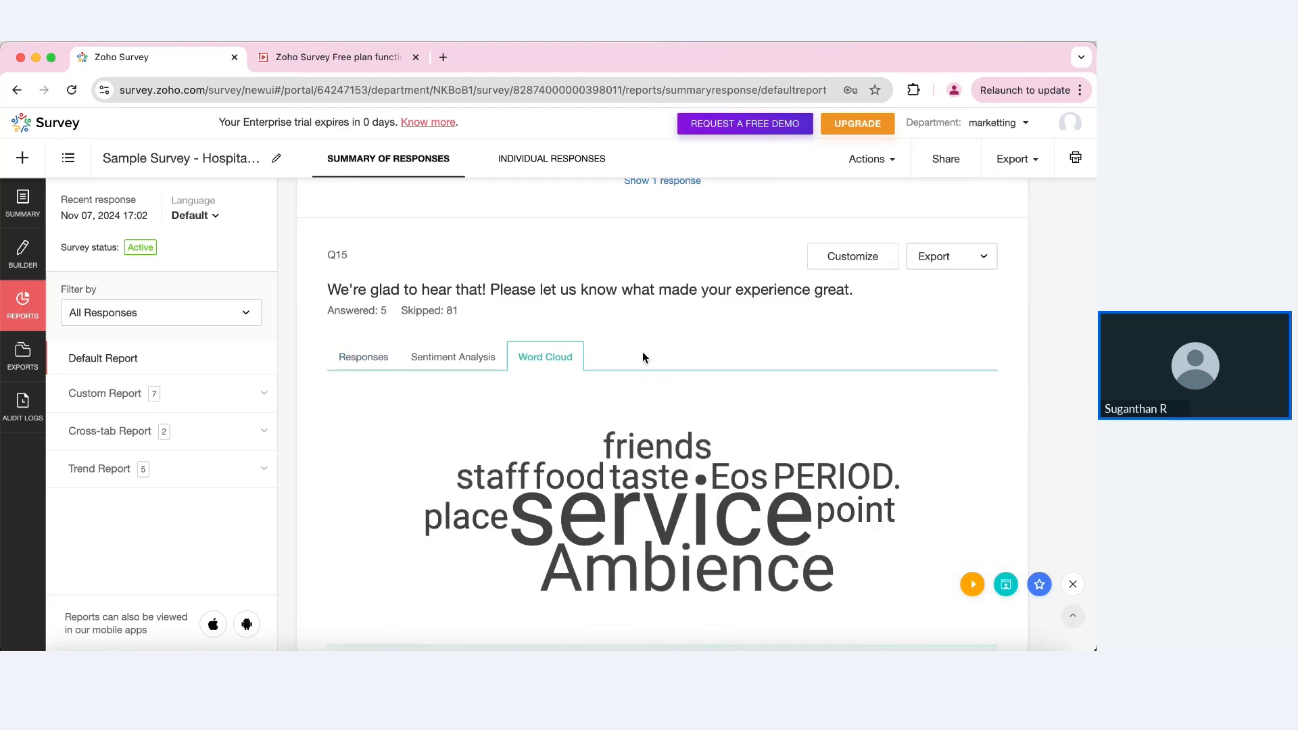
{"action": "mouse_move", "coordinate": [768, 452]}
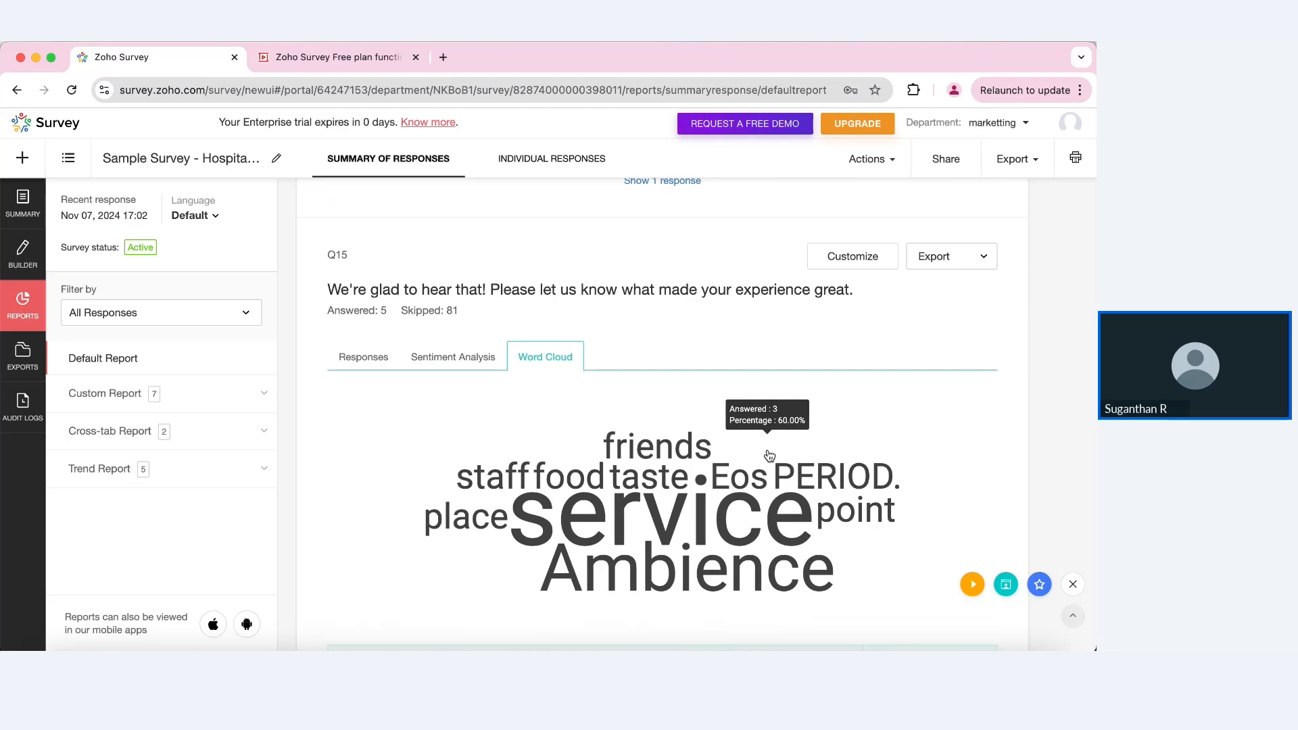
{"action": "mouse_move", "coordinate": [704, 524]}
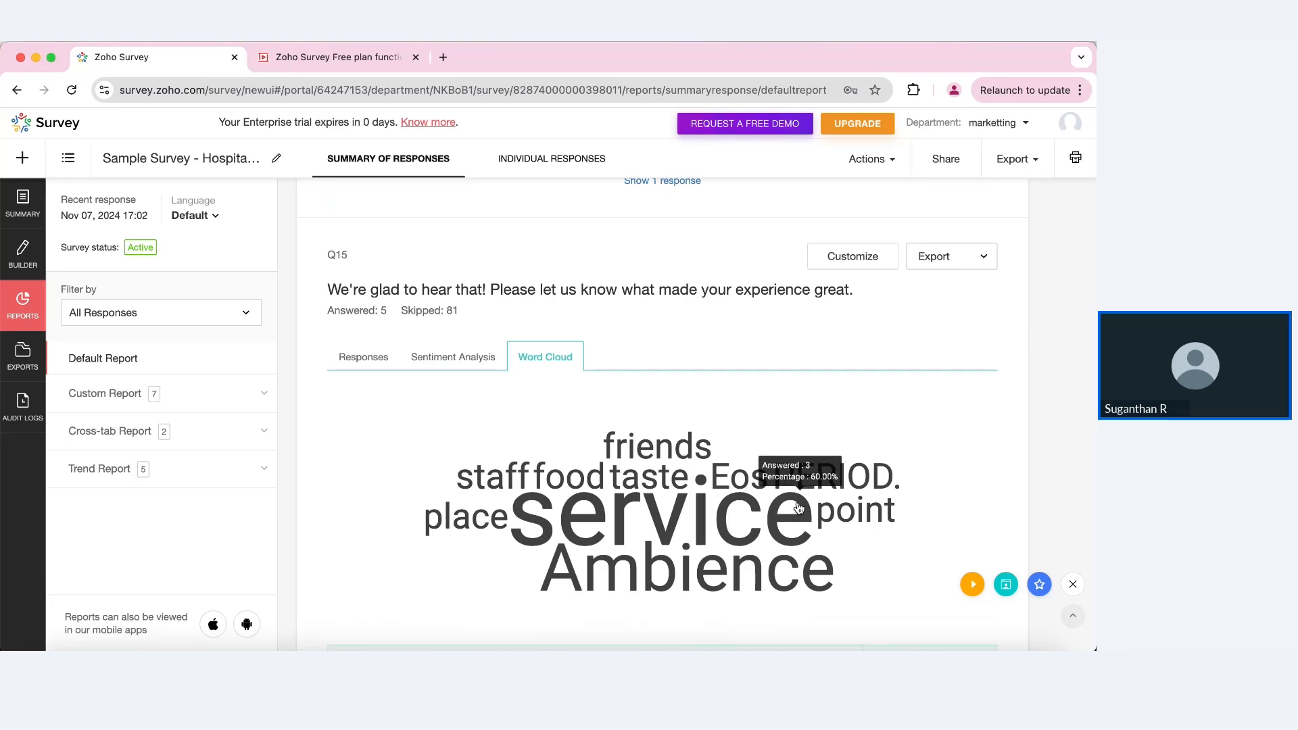
{"action": "scroll", "coordinate": [777, 419], "scroll_direction": "down", "scroll_amount": 1}
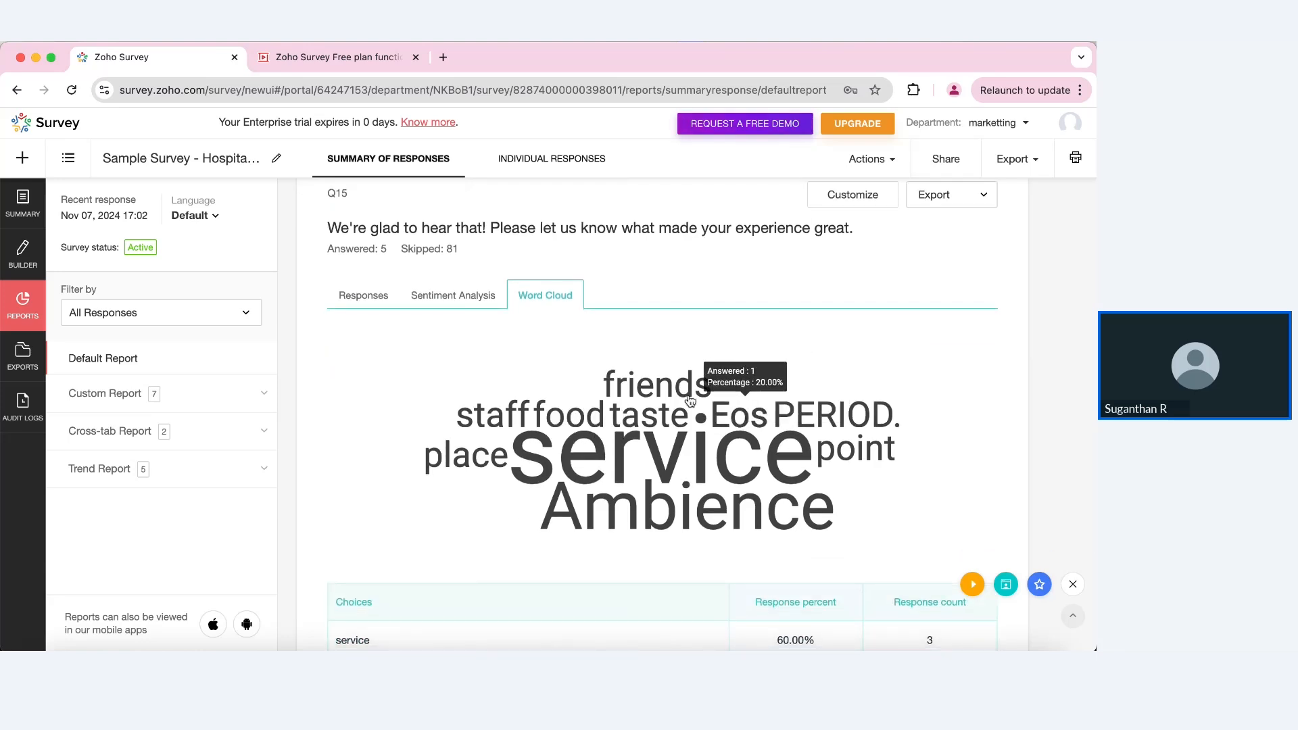
{"action": "left_click", "coordinate": [451, 306]}
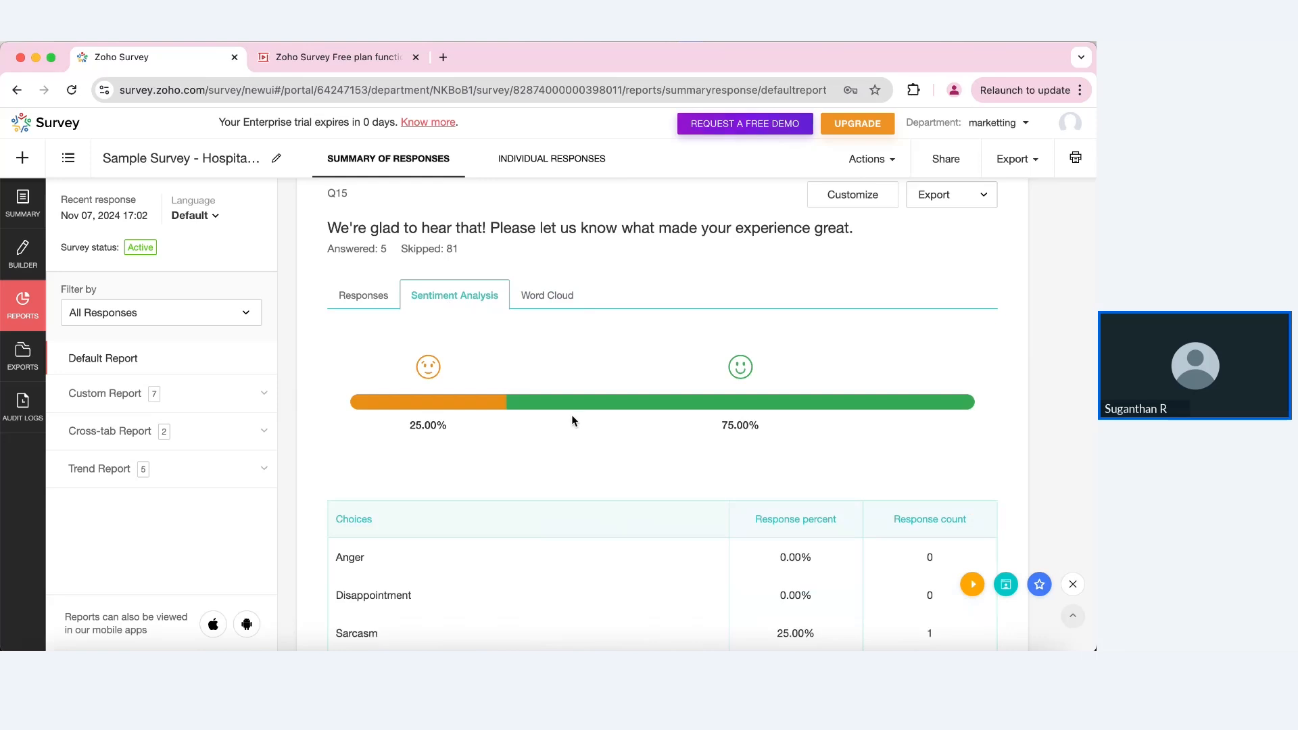
{"action": "scroll", "coordinate": [571, 420], "scroll_direction": "down", "scroll_amount": 2}
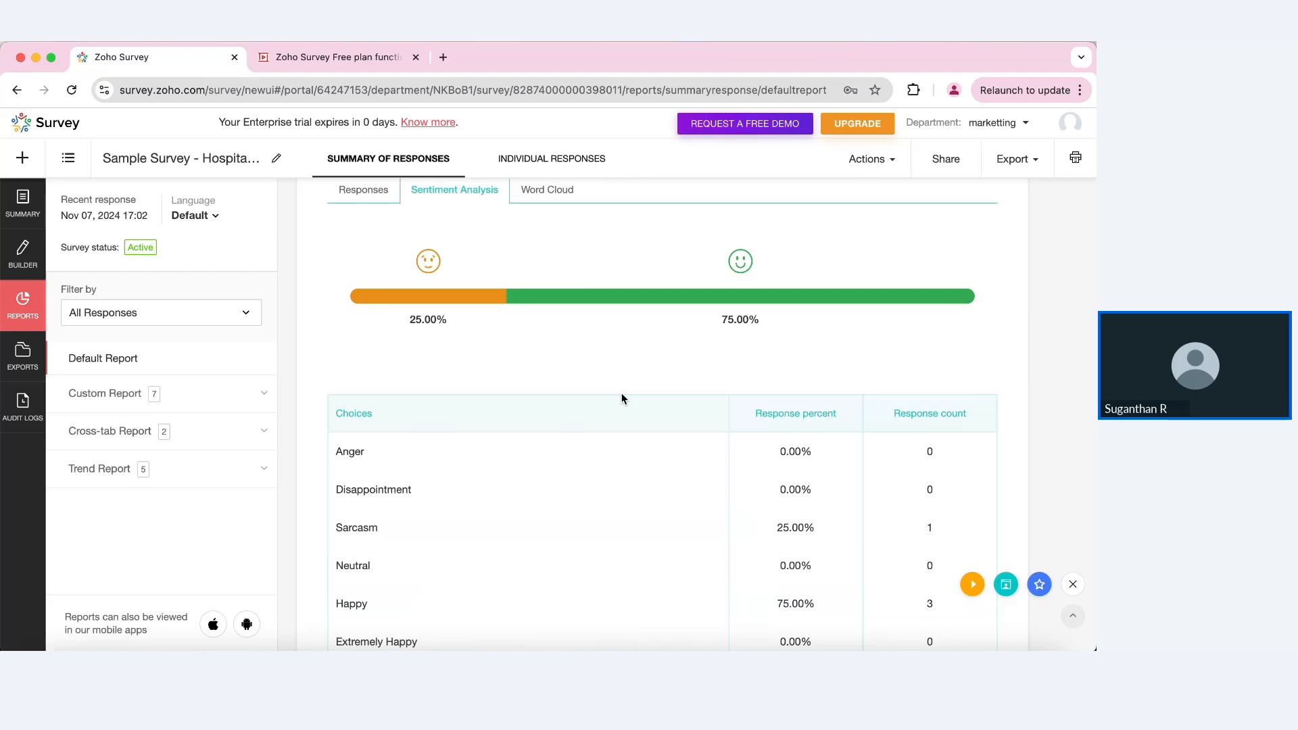
{"action": "scroll", "coordinate": [405, 284], "scroll_direction": "up", "scroll_amount": 3}
Step: Return Q15 to listing responses and scroll back up to the 3.90 rating and Q10
{"action": "left_click", "coordinate": [356, 336]}
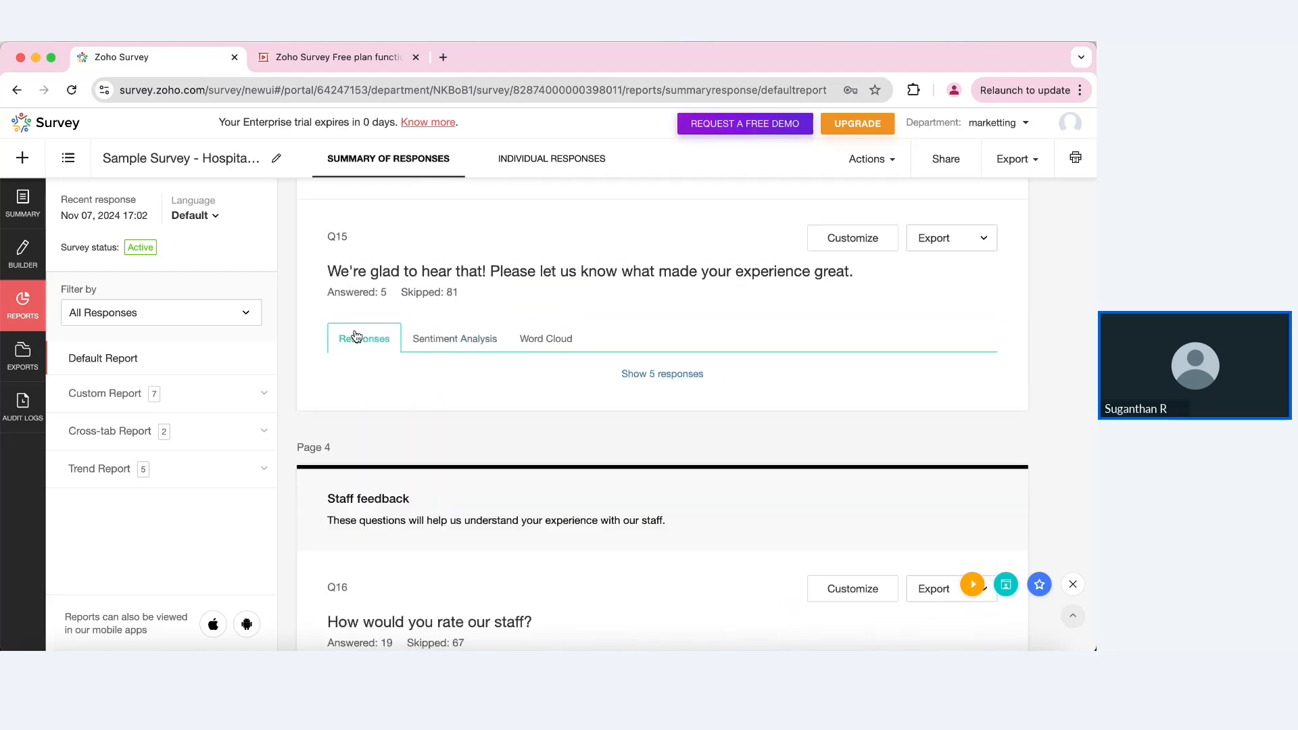
{"action": "scroll", "coordinate": [563, 365], "scroll_direction": "down", "scroll_amount": 8}
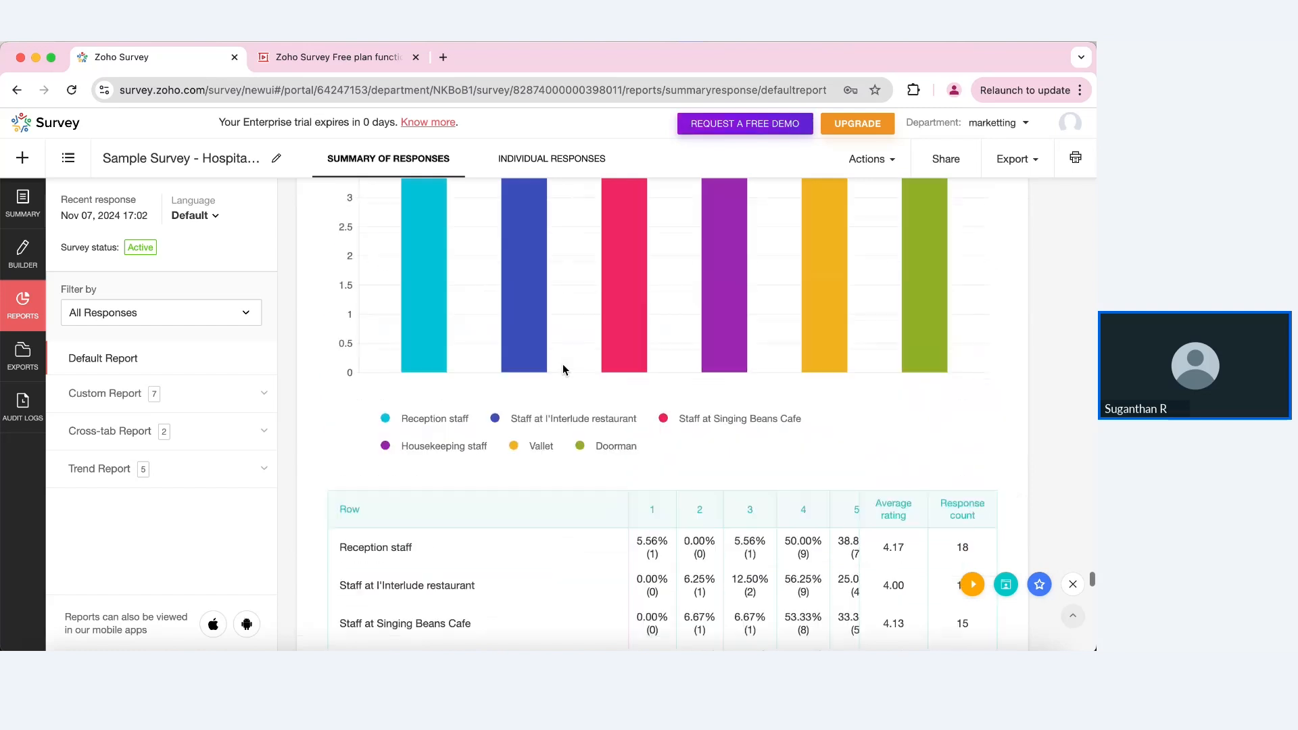
{"action": "scroll", "coordinate": [562, 365], "scroll_direction": "up", "scroll_amount": 1}
{"action": "scroll", "coordinate": [664, 395], "scroll_direction": "down", "scroll_amount": 8}
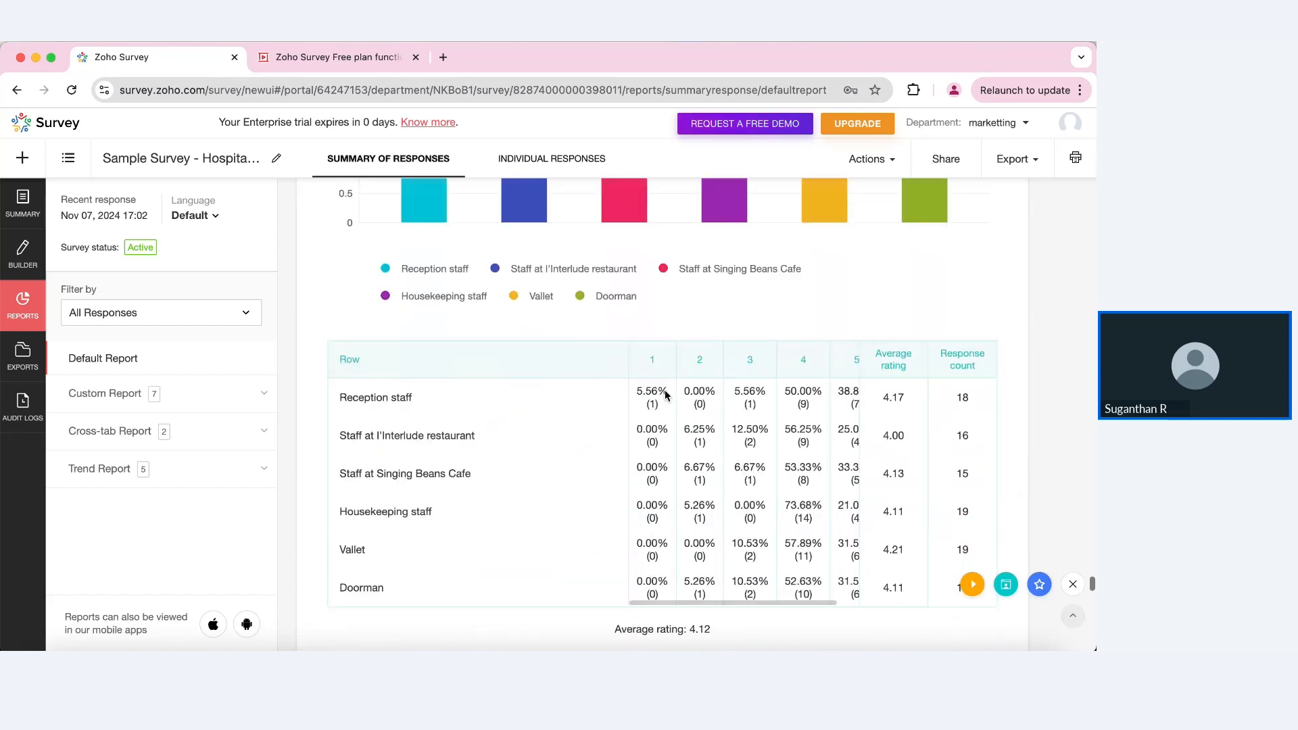
{"action": "scroll", "coordinate": [664, 396], "scroll_direction": "up", "scroll_amount": 10}
{"action": "scroll", "coordinate": [665, 395], "scroll_direction": "up", "scroll_amount": 15}
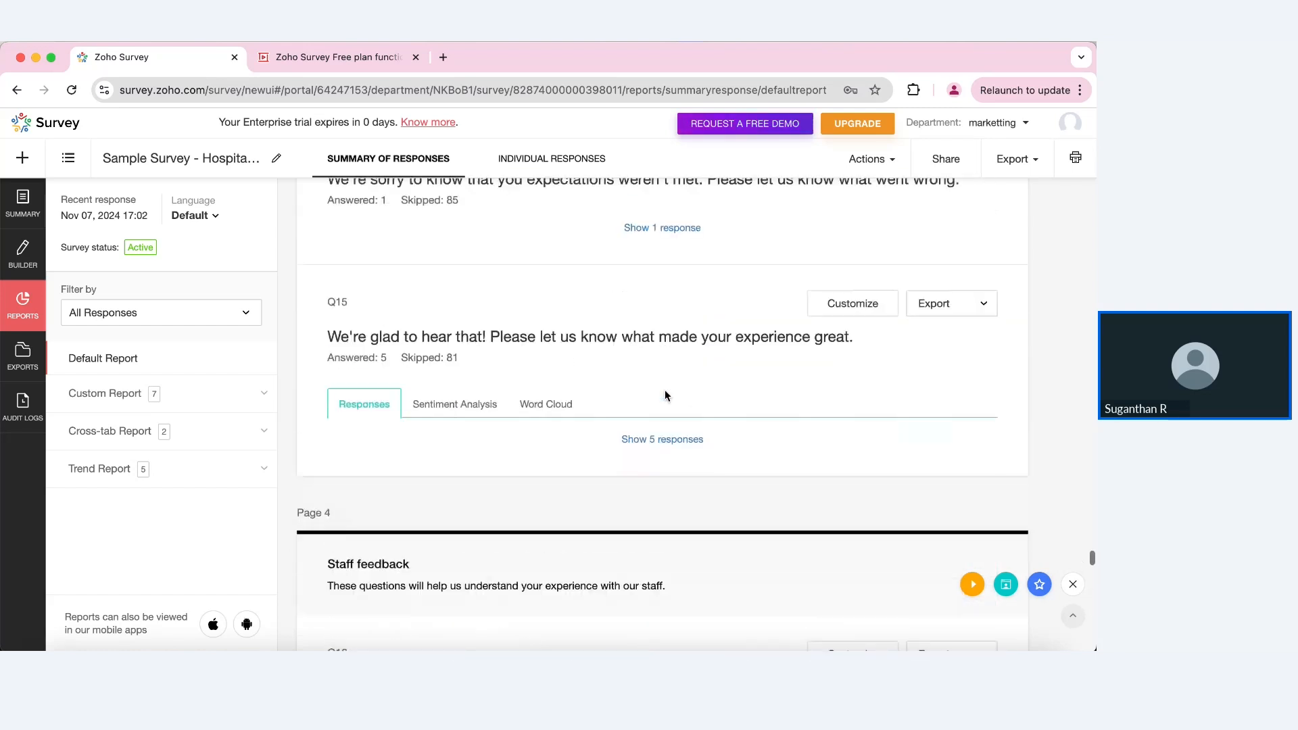
{"action": "scroll", "coordinate": [665, 396], "scroll_direction": "up", "scroll_amount": 12}
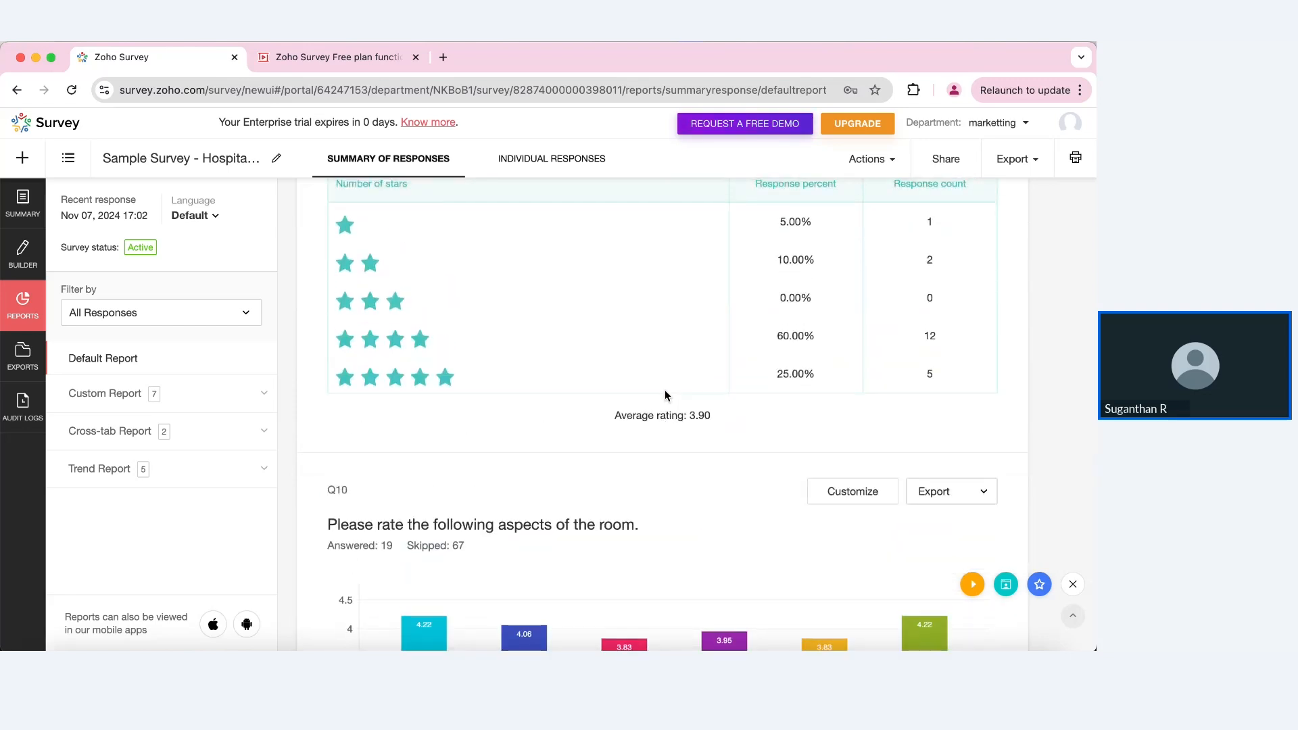
Step: Download the completed Sample Survey - Hospitality 2023.pdf export (924 KB)
{"action": "left_click", "coordinate": [22, 357]}
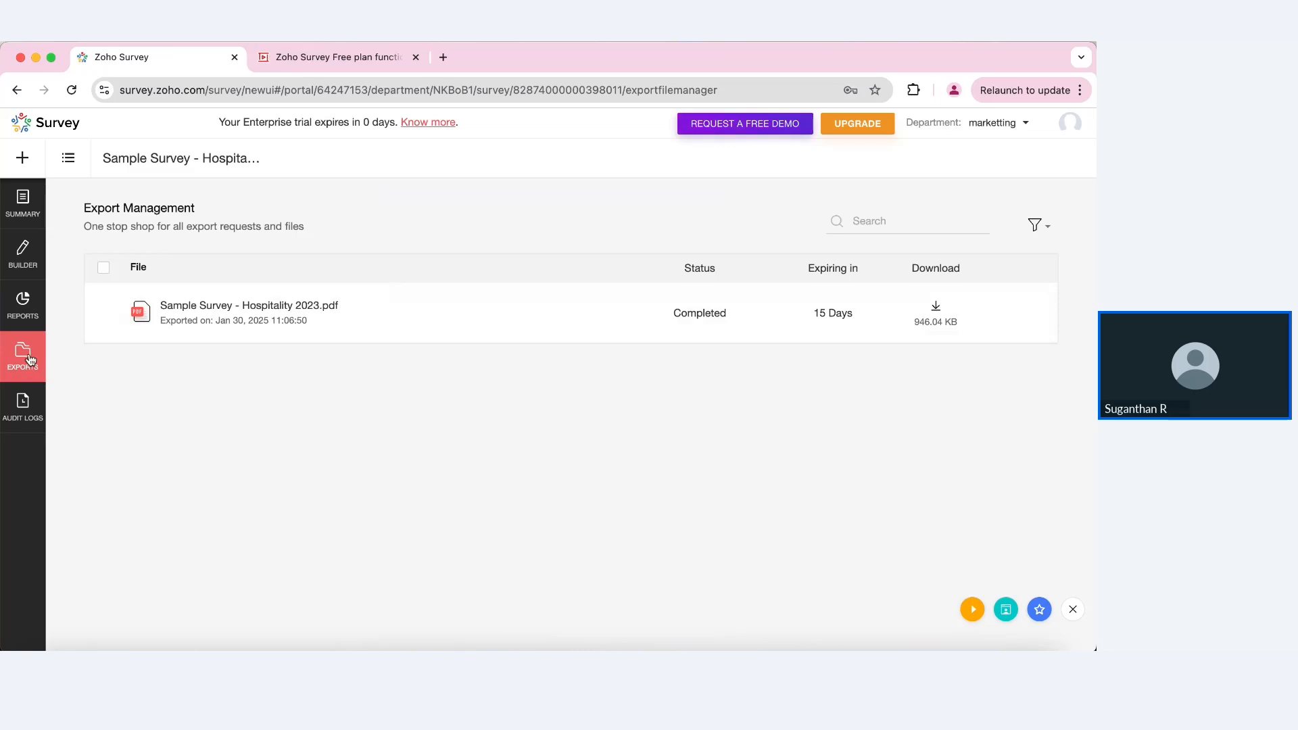
{"action": "left_click", "coordinate": [935, 310]}
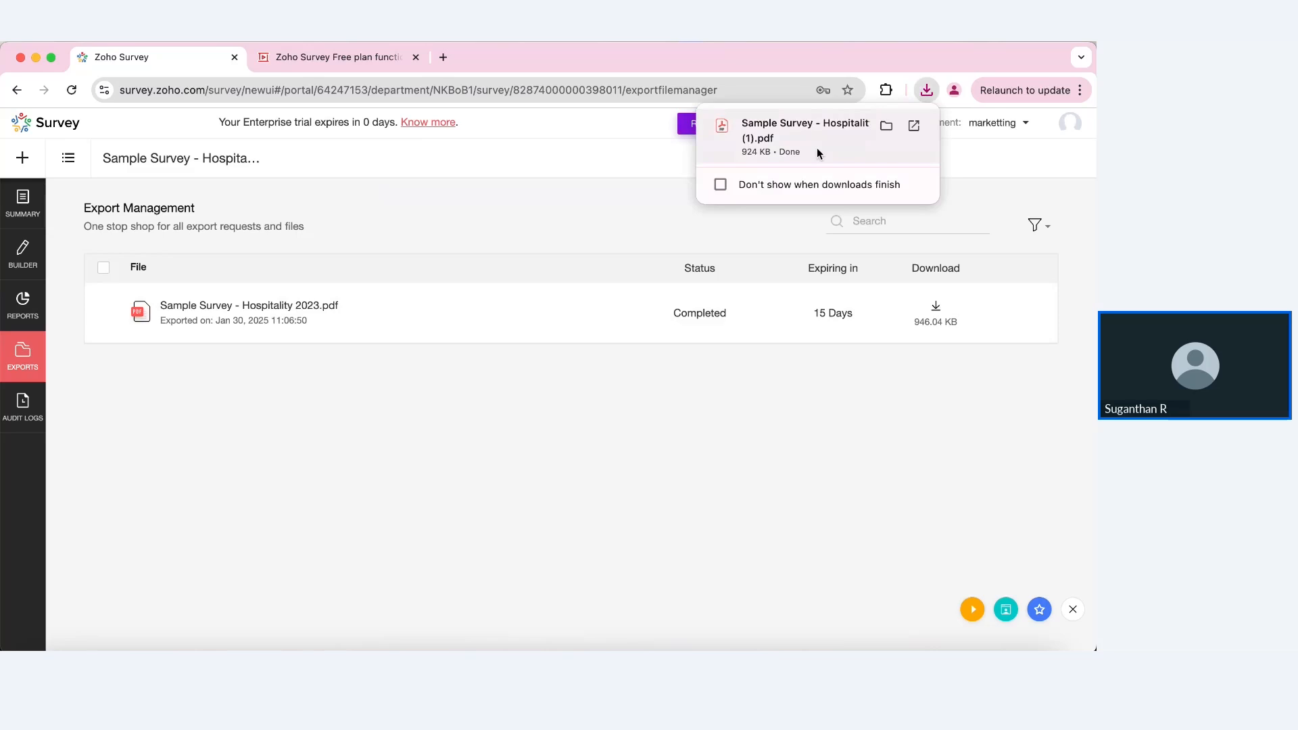
Step: Open the downloaded report PDF and scroll through its statistics, NPS, CSAT and average-rating pages
{"action": "left_click", "coordinate": [771, 145]}
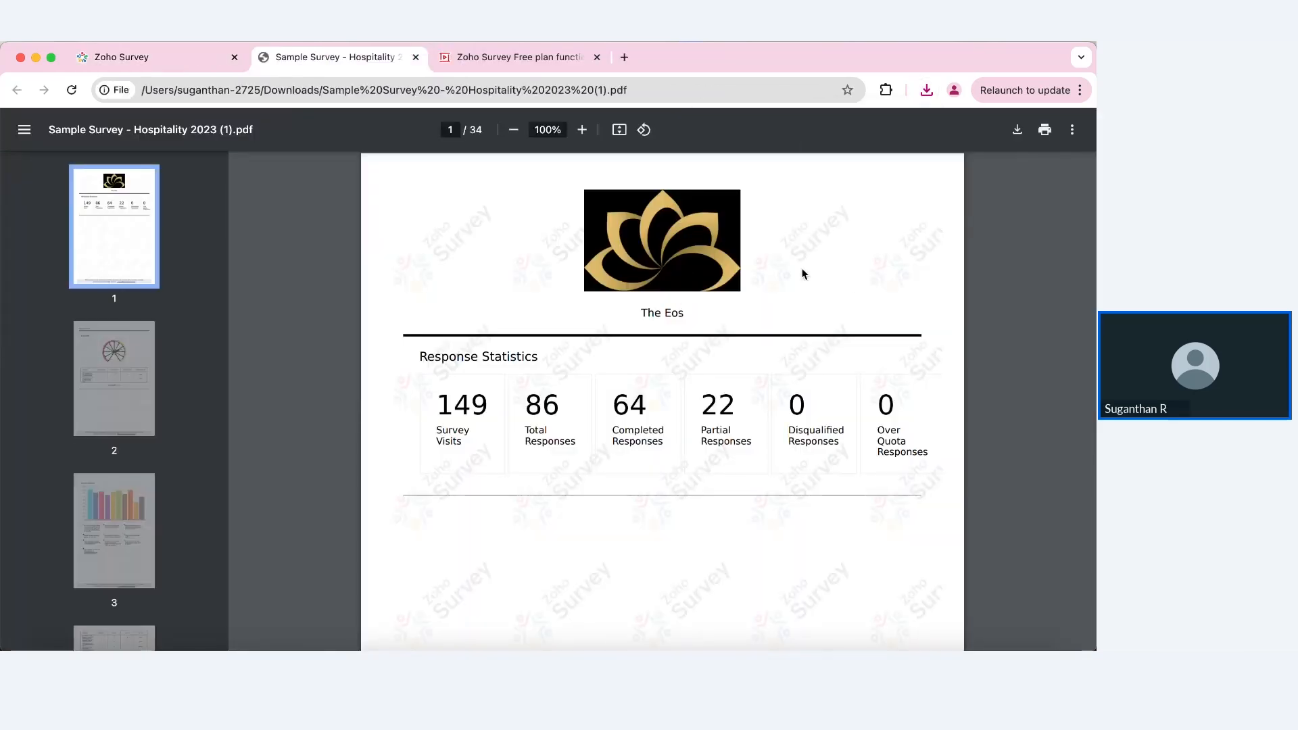
{"action": "scroll", "coordinate": [813, 409], "scroll_direction": "down", "scroll_amount": 15}
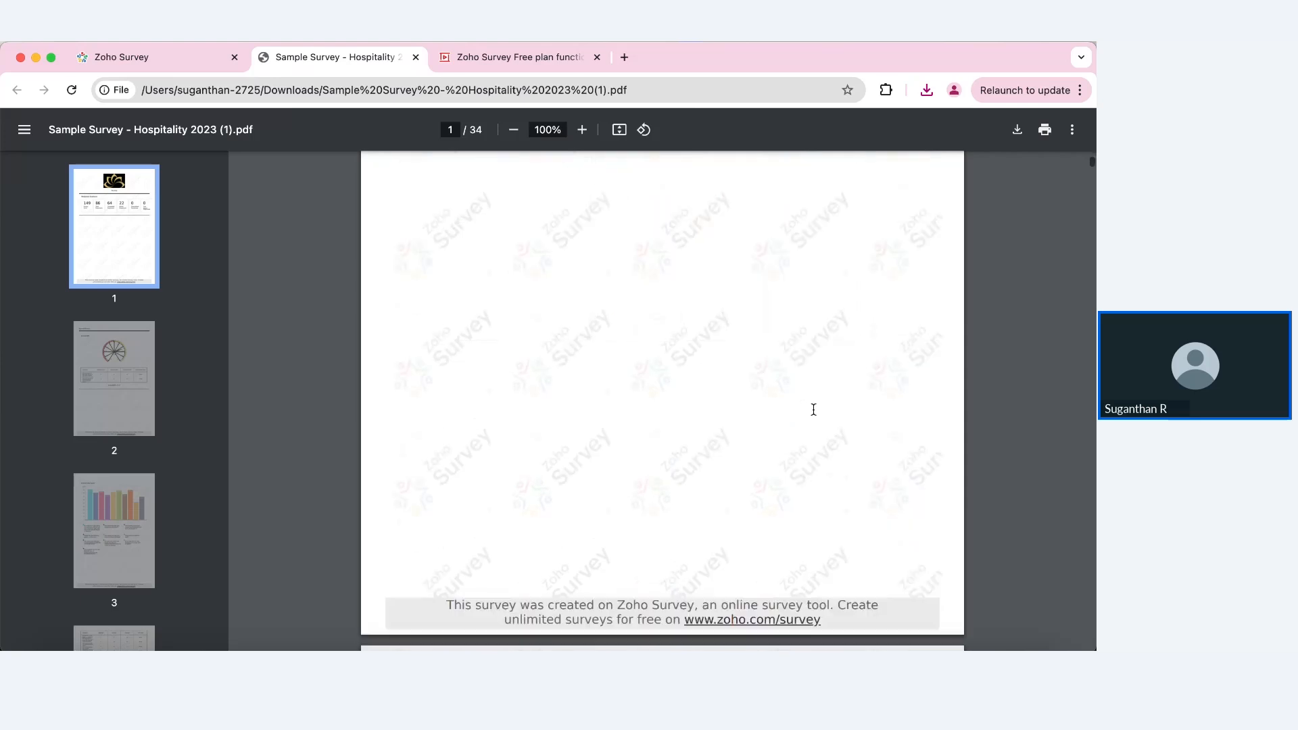
{"action": "scroll", "coordinate": [813, 410], "scroll_direction": "down", "scroll_amount": 12}
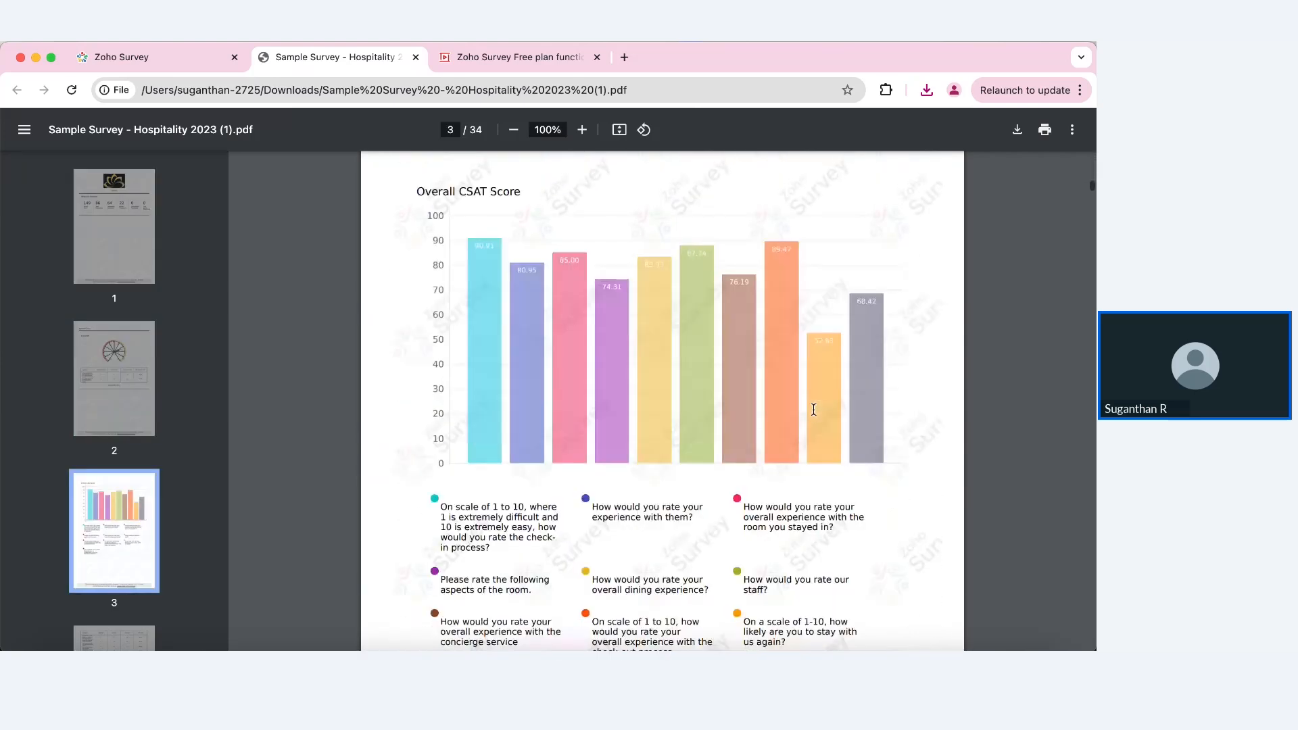
{"action": "scroll", "coordinate": [813, 410], "scroll_direction": "down", "scroll_amount": 10}
{"action": "scroll", "coordinate": [813, 410], "scroll_direction": "down", "scroll_amount": 15}
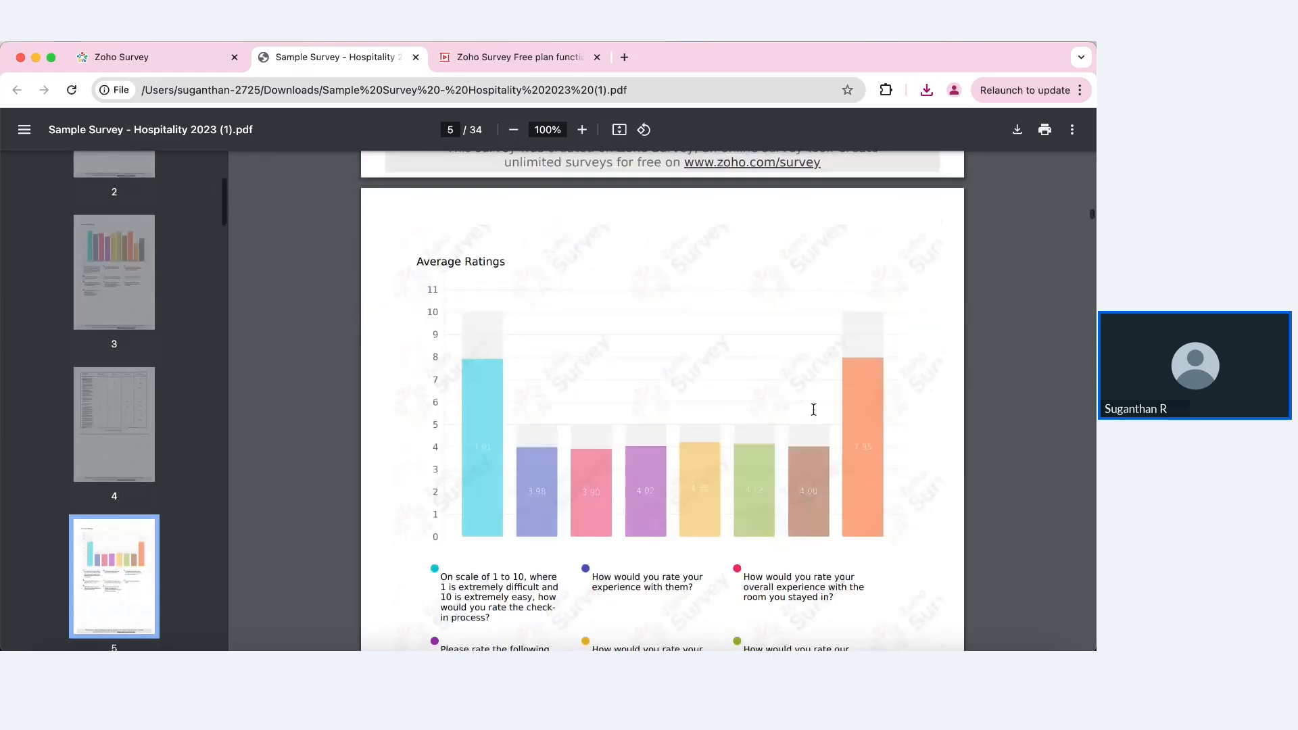
{"action": "scroll", "coordinate": [813, 409], "scroll_direction": "down", "scroll_amount": 10}
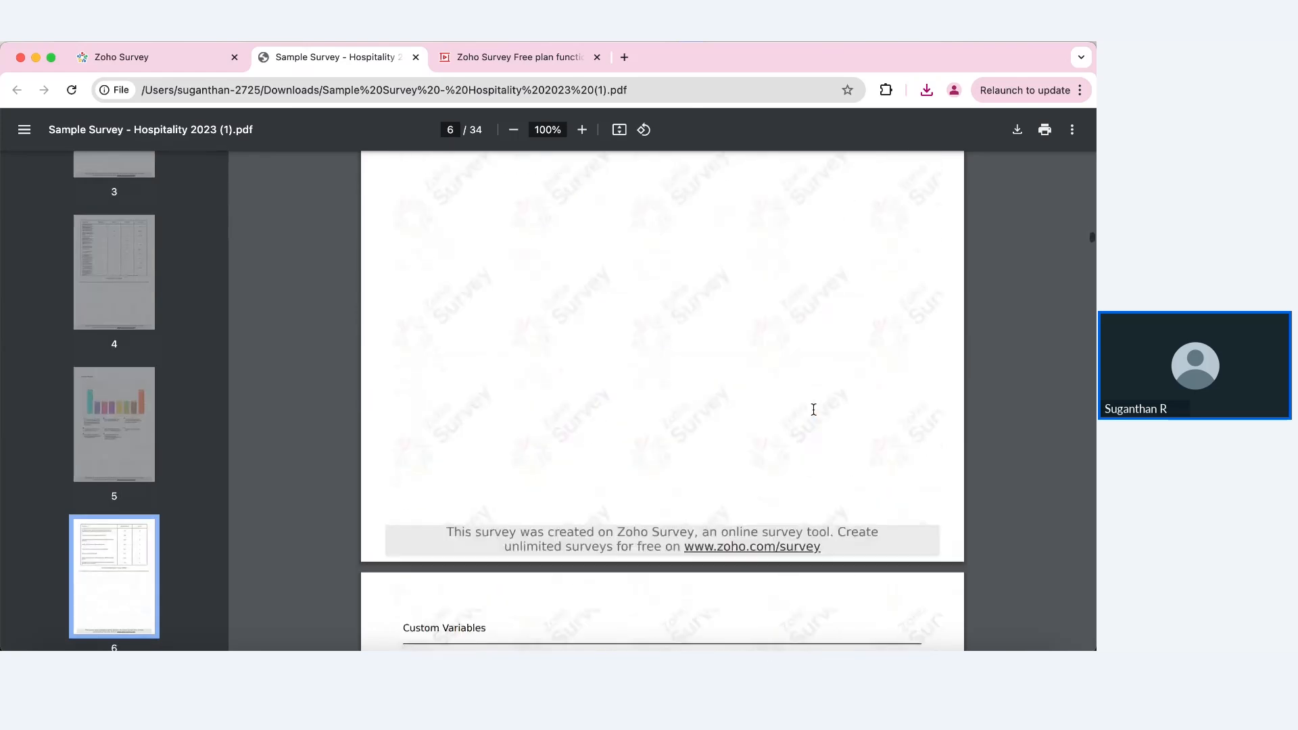
Step: Leave the PDF viewer and go back to Export Management, where the completed PDF export is listed
{"action": "left_click", "coordinate": [221, 57]}
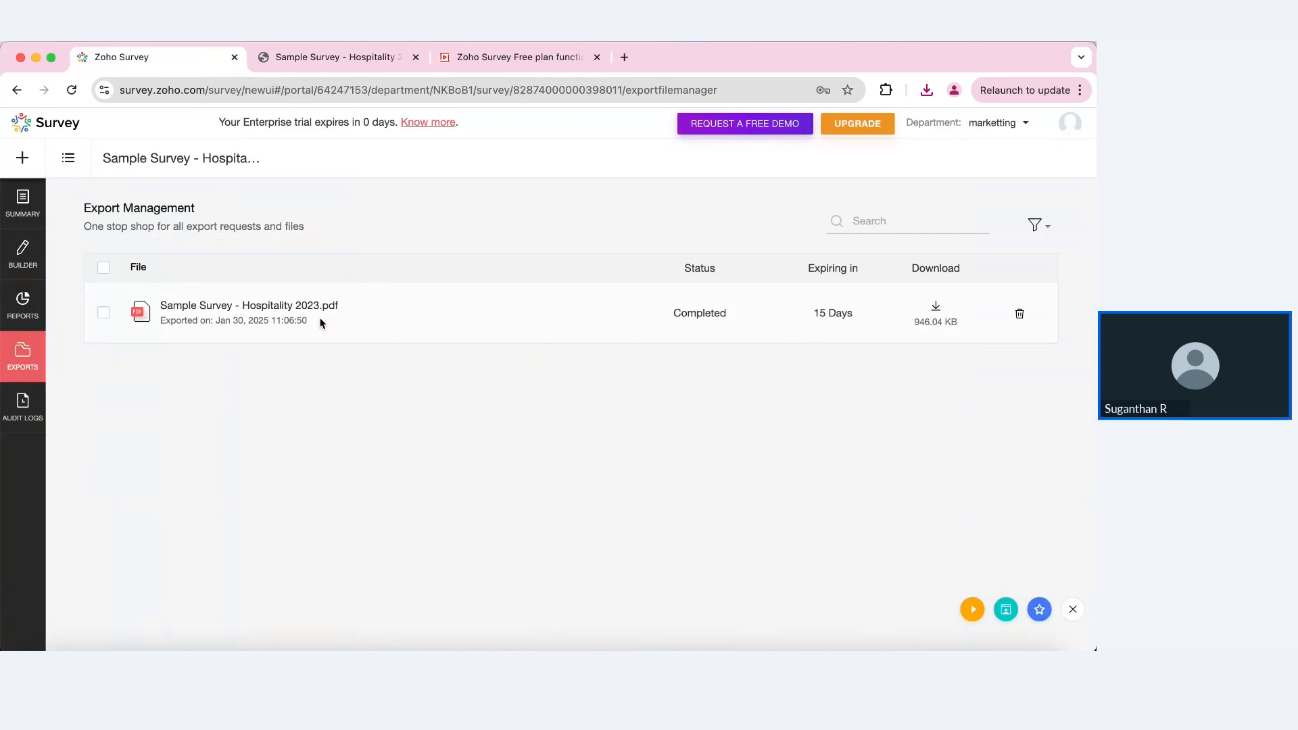